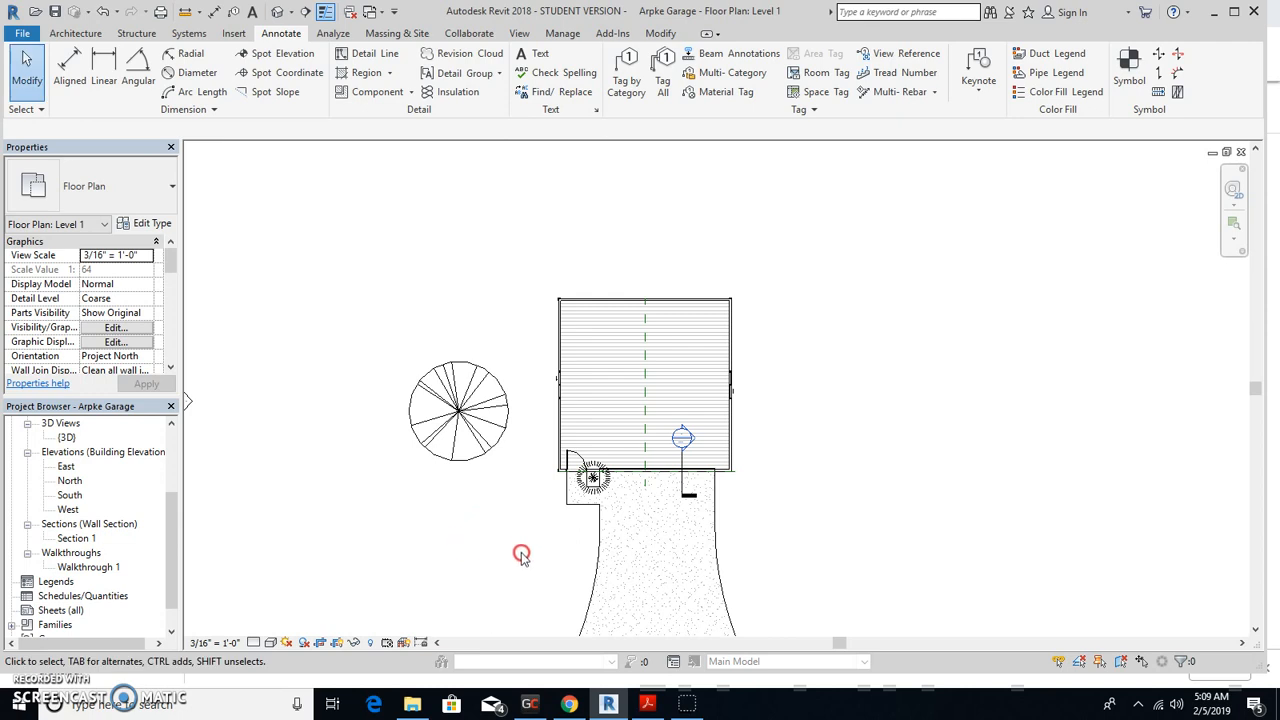
# - Look at the Site and Level 2 floor plans and return to the Level 1 floor plan
pyautogui.scroll(-1, 520, 460)
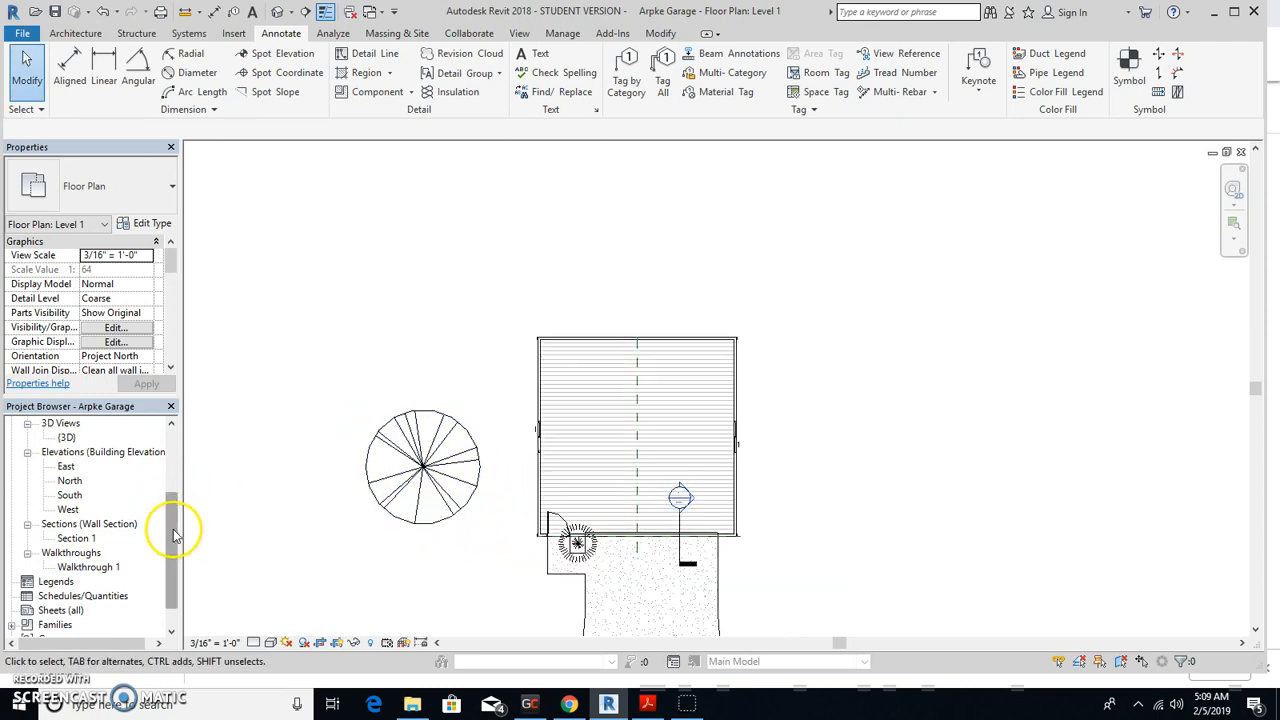
pyautogui.moveTo(172, 528); pyautogui.dragTo(167, 451)
pyautogui.doubleClick(64, 482)
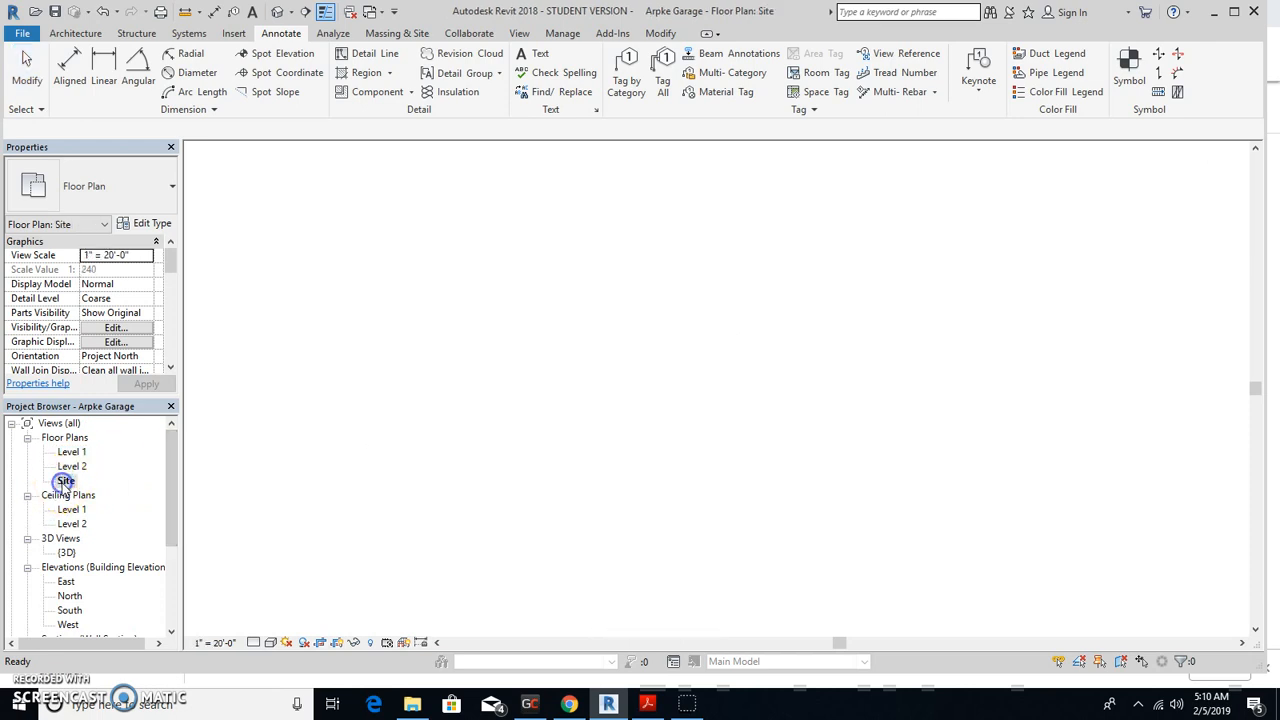
pyautogui.doubleClick(72, 467)
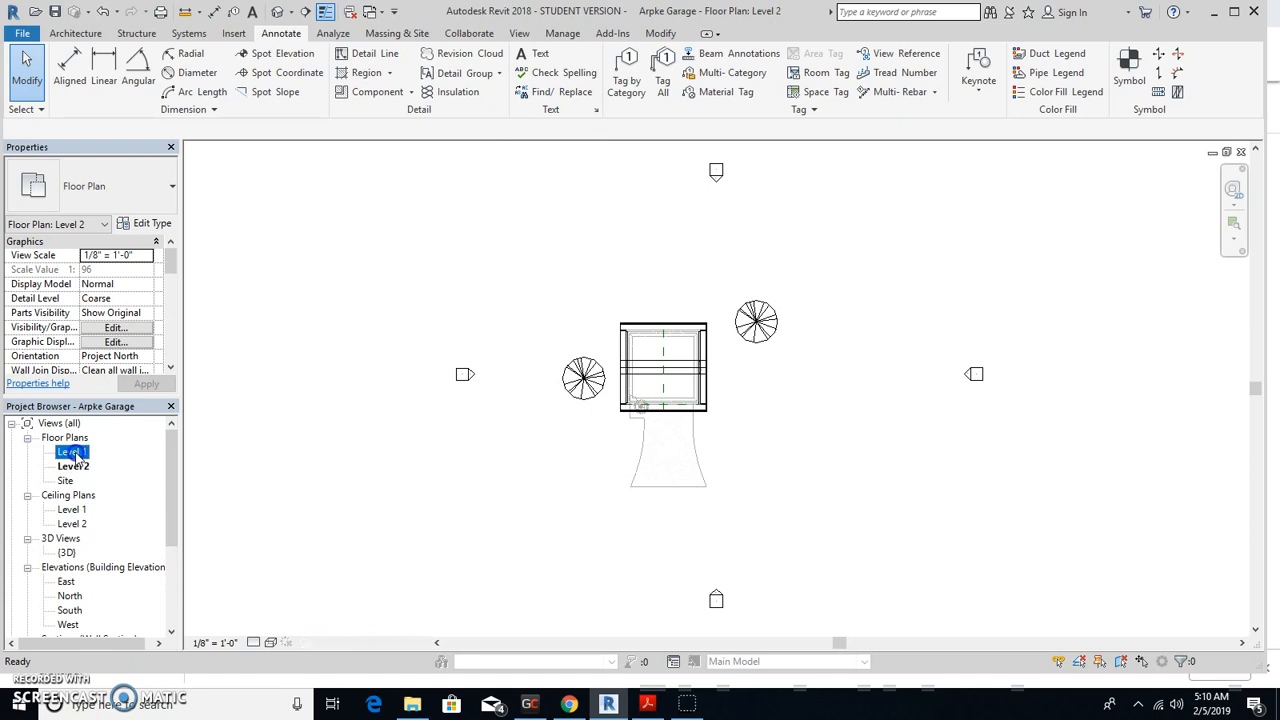
pyautogui.doubleClick(74, 453)
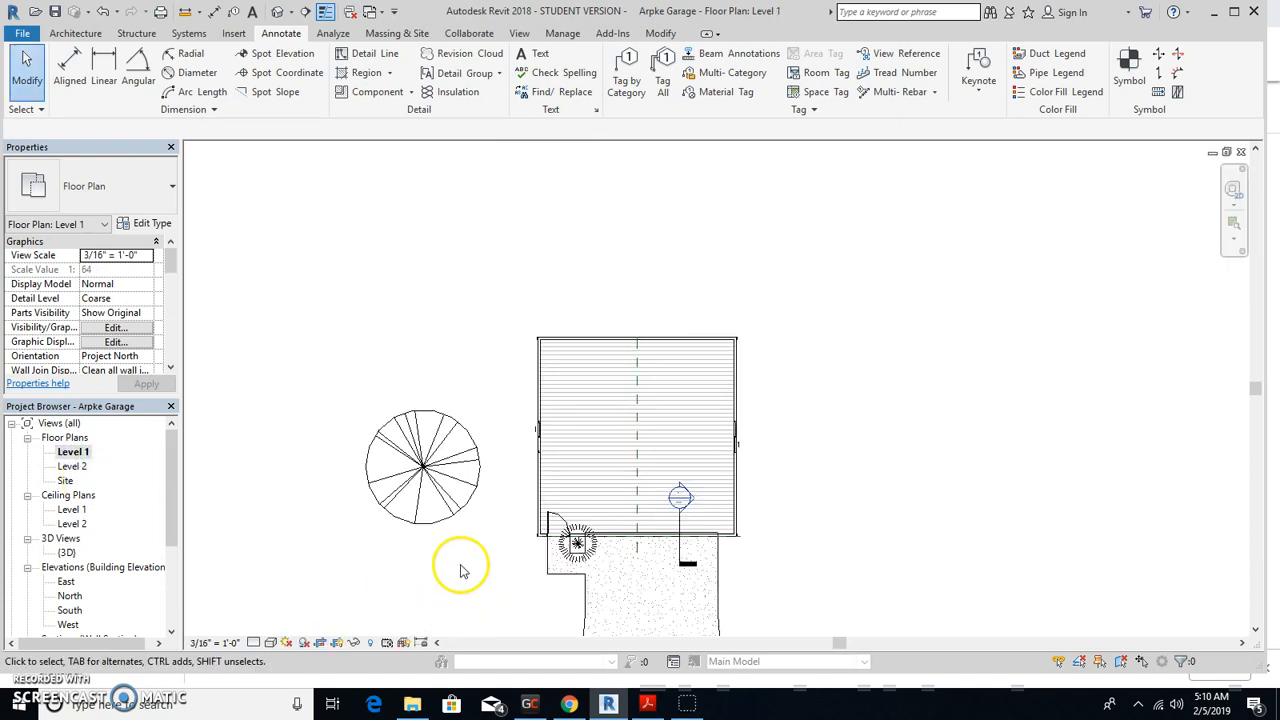
# - Hide the Red Ash tree west of the garage as an element in the Level 1 plan
pyautogui.scroll(-2, 457, 545)
pyautogui.moveTo(457, 523); pyautogui.dragTo(483, 358, button='middle')
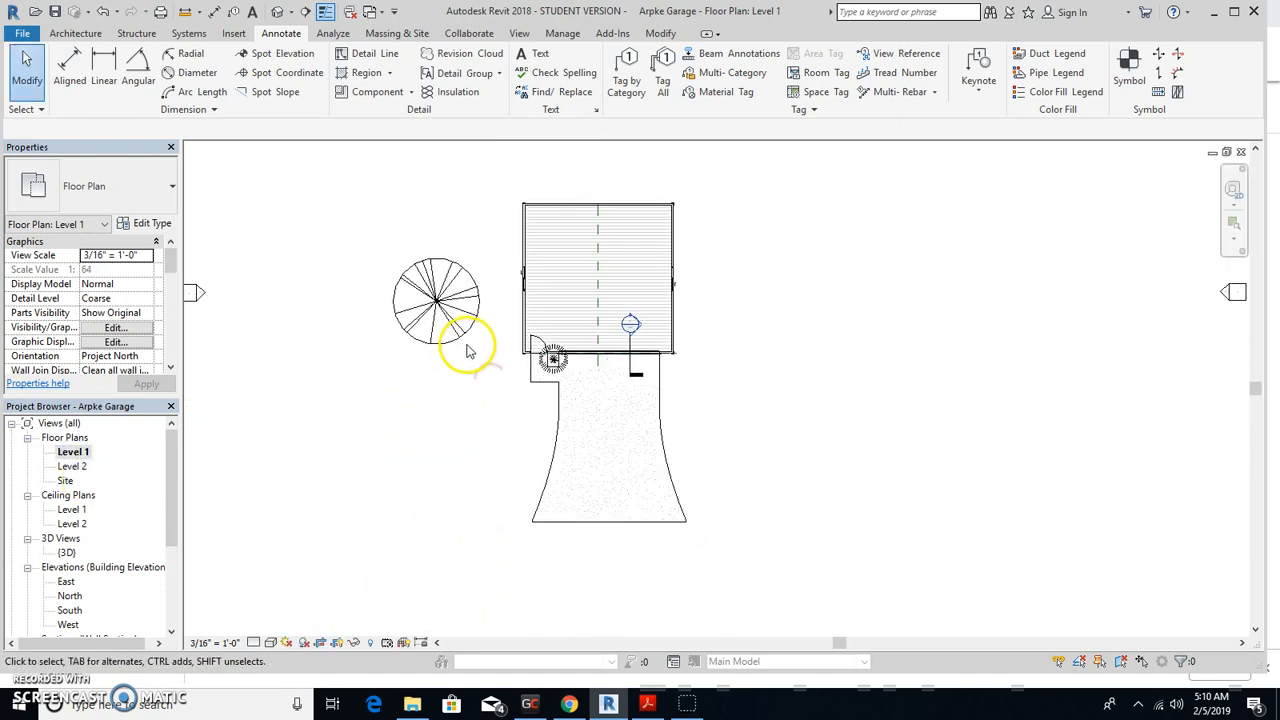
pyautogui.click(408, 340)
pyautogui.rightClick(408, 336)
pyautogui.moveTo(486, 407)
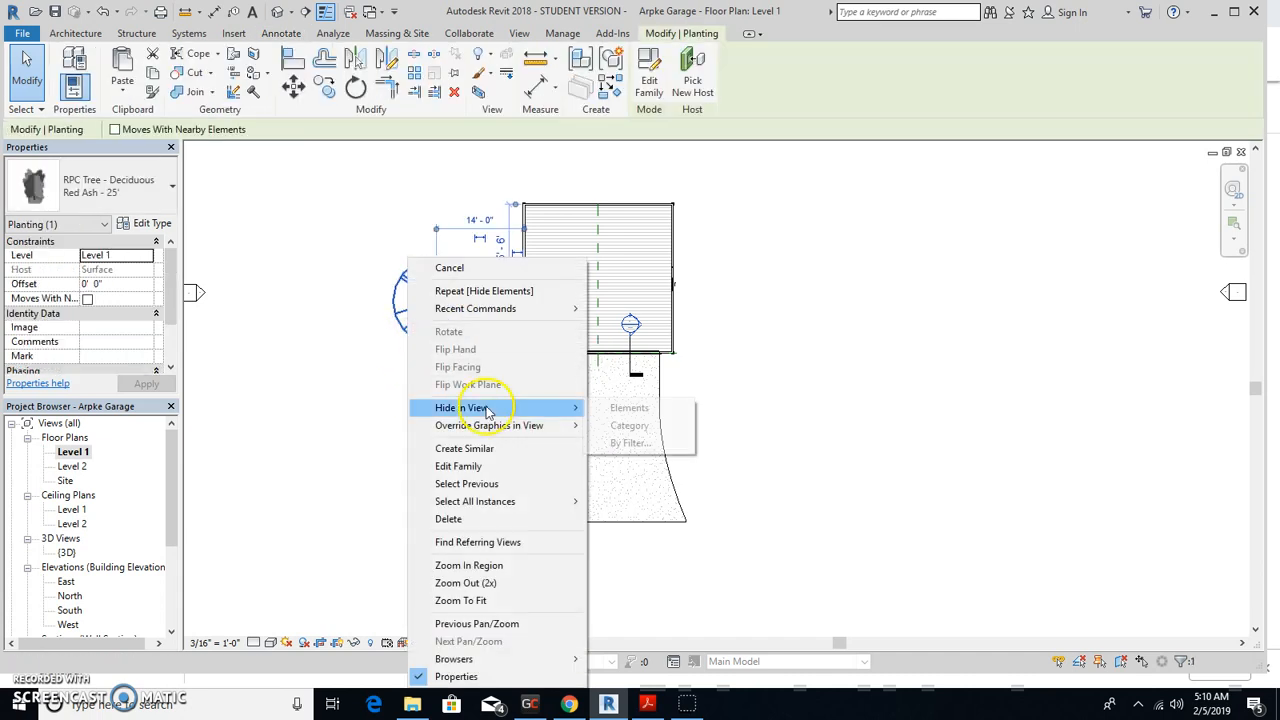
pyautogui.click(617, 408)
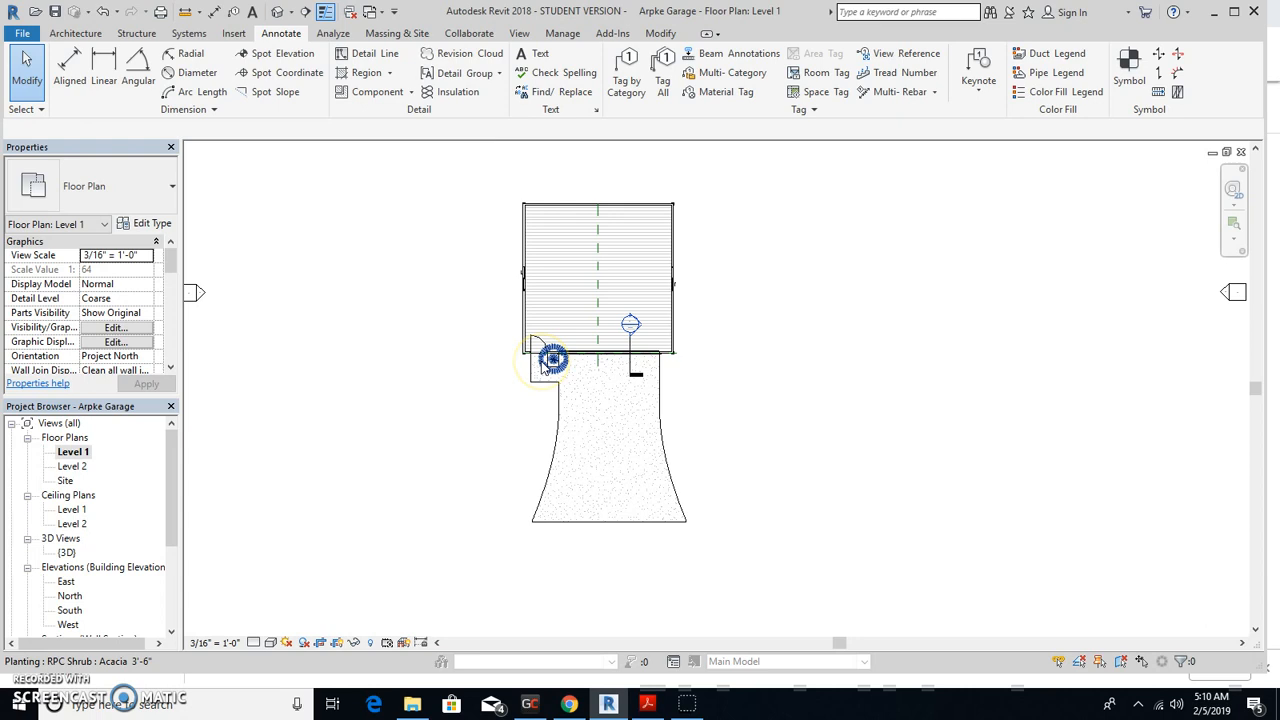
# - Hide the Acacia shrub beside the entry door in the Level 1 plan
pyautogui.click(548, 362)
pyautogui.rightClick(546, 360)
pyautogui.moveTo(652, 408)
pyautogui.click(762, 408)
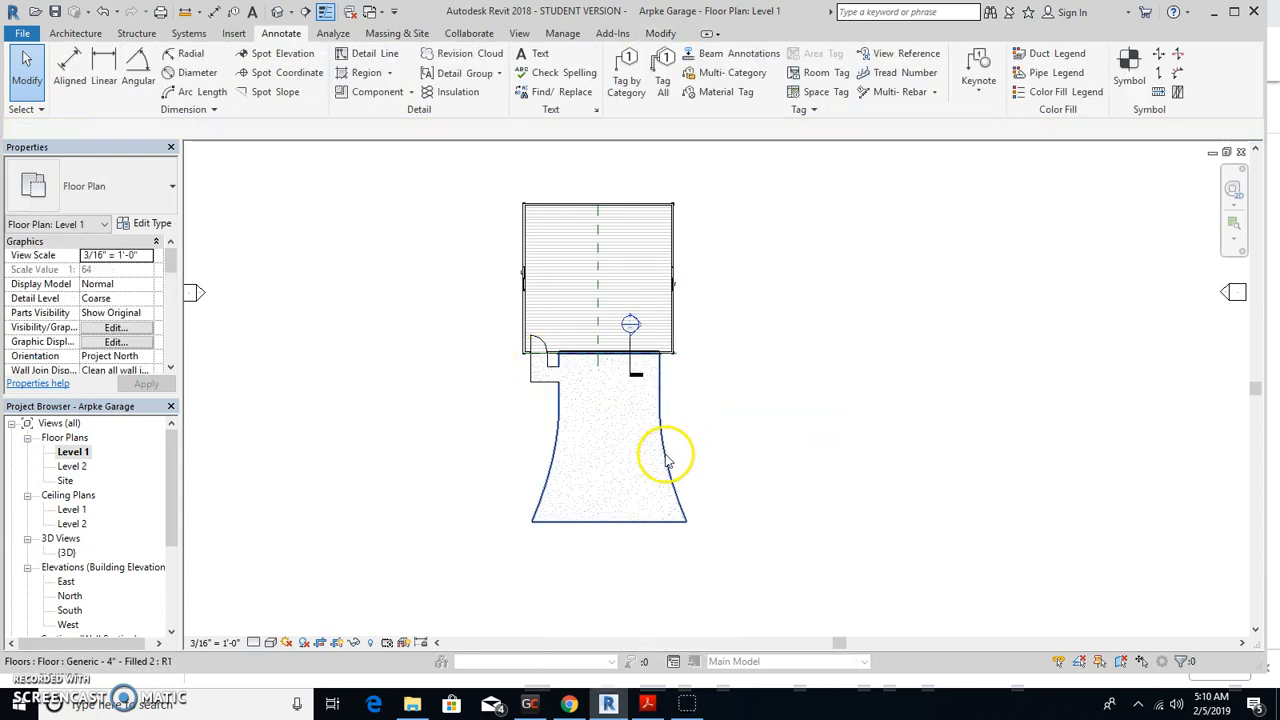
# - Hide the flared driveway floor as an element in the Level 1 plan
pyautogui.click(668, 458)
pyautogui.rightClick(668, 458)
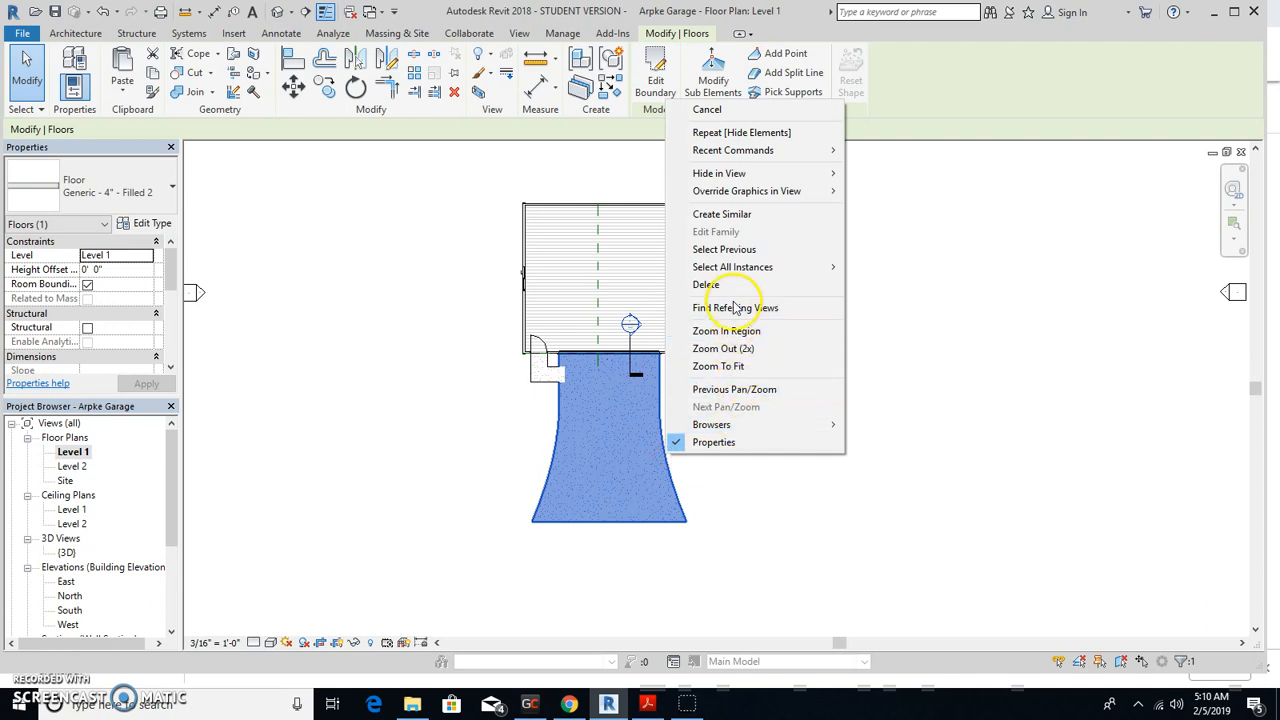
pyautogui.moveTo(737, 173)
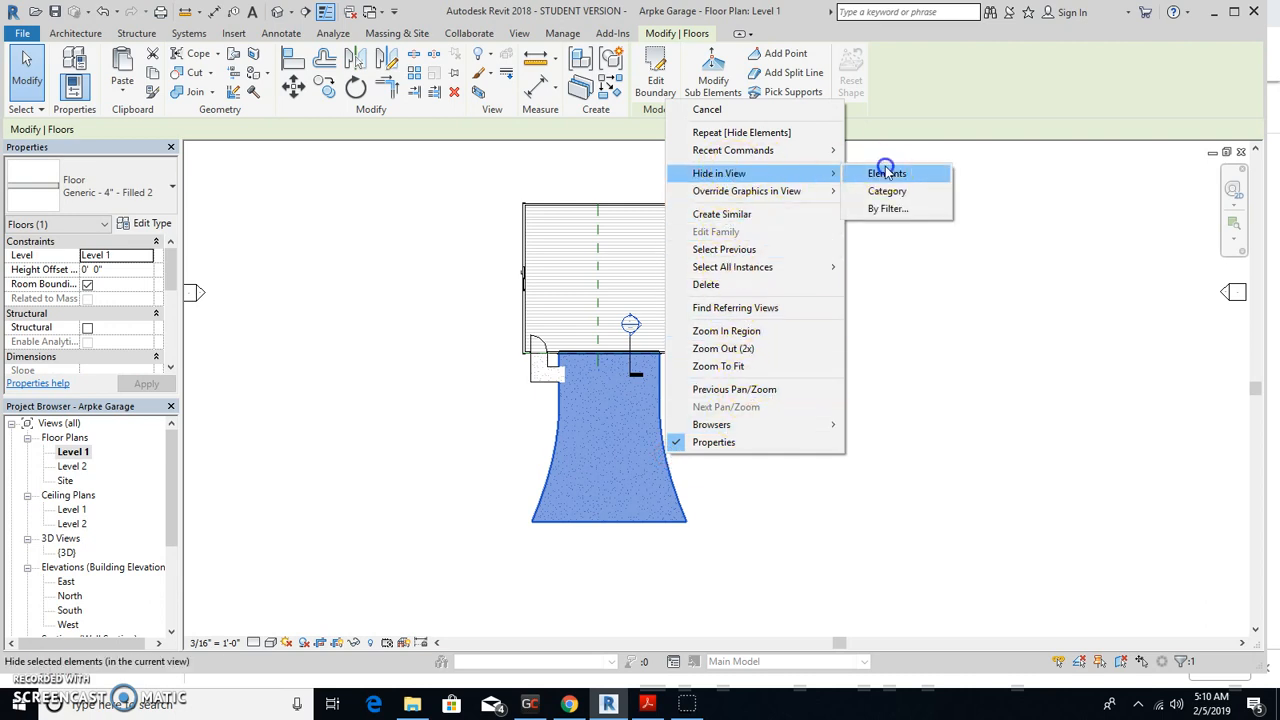
pyautogui.click(886, 173)
# - Hide the L-shaped walkway slab outside the entry door as an element in the Level 1 plan
pyautogui.scroll(4, 528, 363)
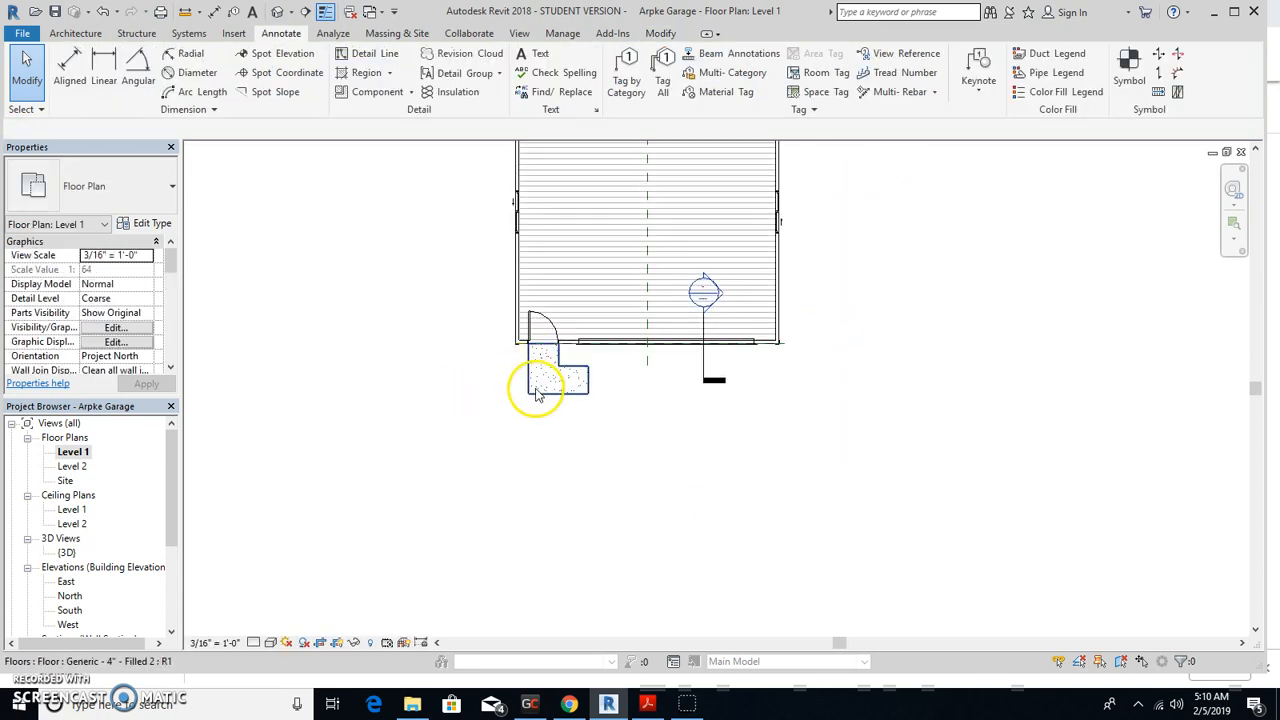
pyautogui.click(534, 386)
pyautogui.rightClick(537, 393)
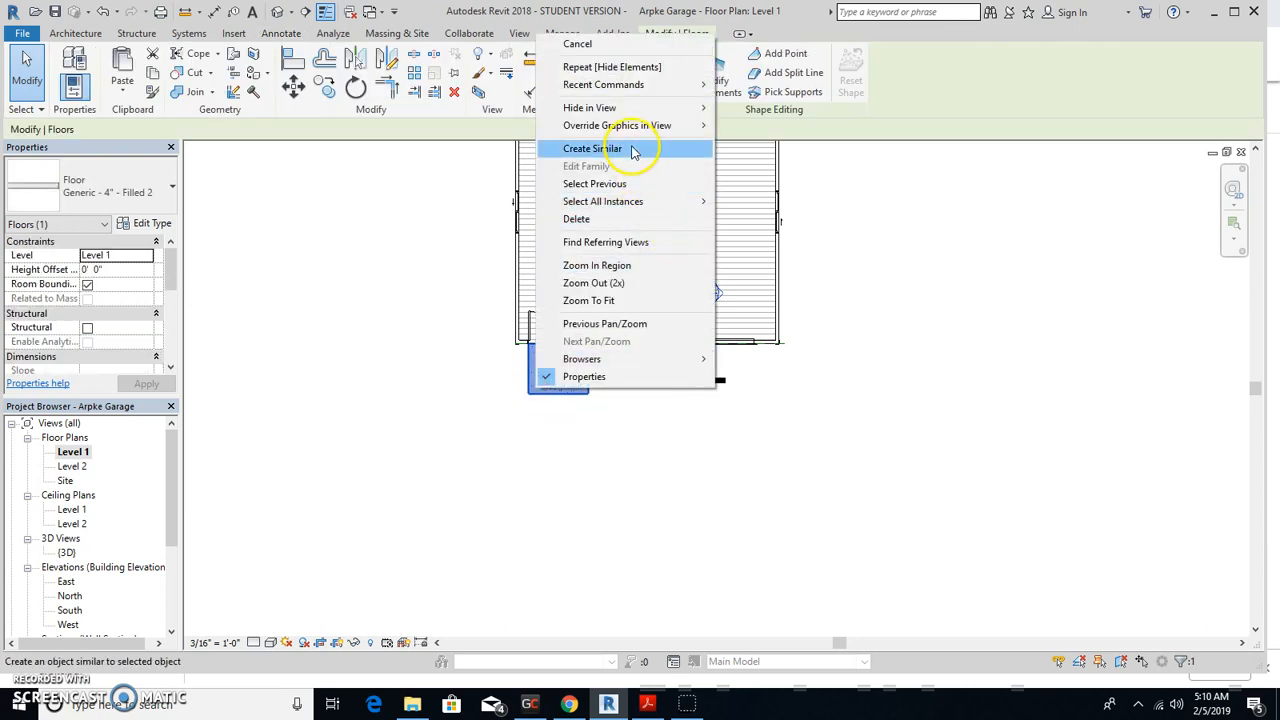
pyautogui.moveTo(645, 107)
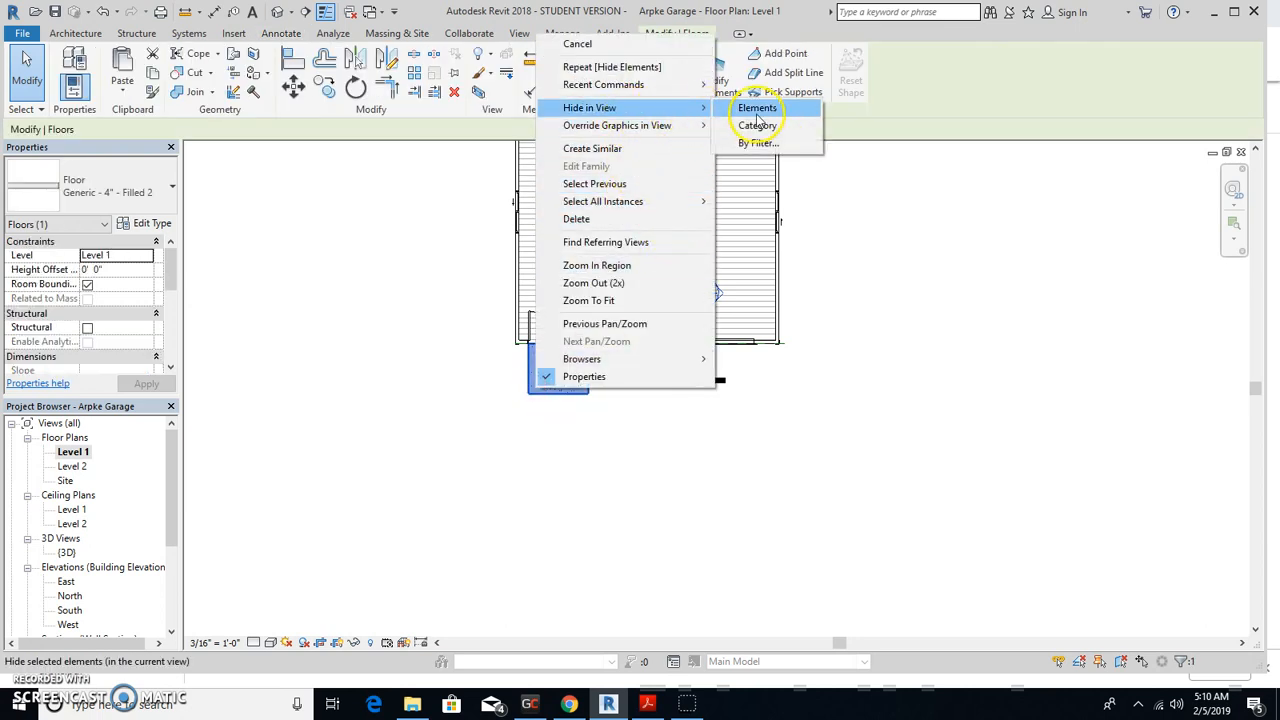
pyautogui.click(752, 126)
# - Compare the Level 1 plan with the Site floor plan and the garage floor plan in arpke.pdf in Acrobat Reader, and return to Revit's Level 1 plan
pyautogui.scroll(-5, 443, 494)
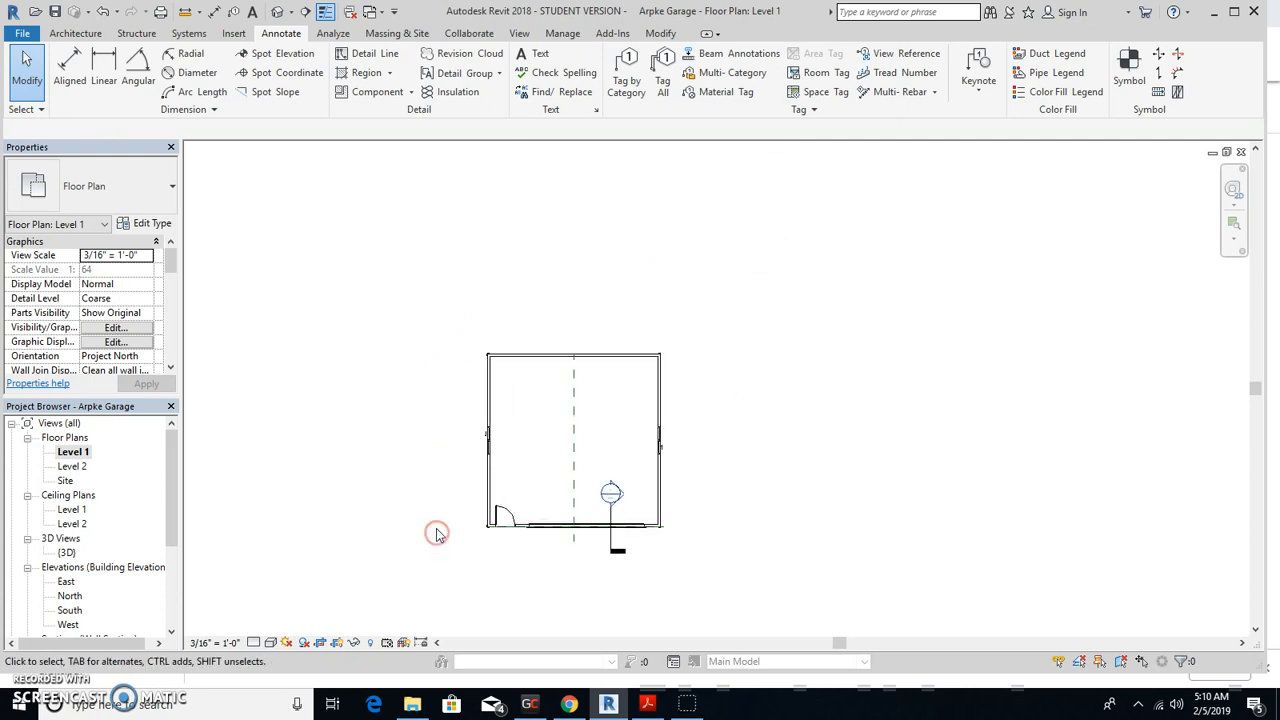
pyautogui.moveTo(423, 514); pyautogui.dragTo(570, 398, button='middle')
pyautogui.scroll(-2, 565, 400)
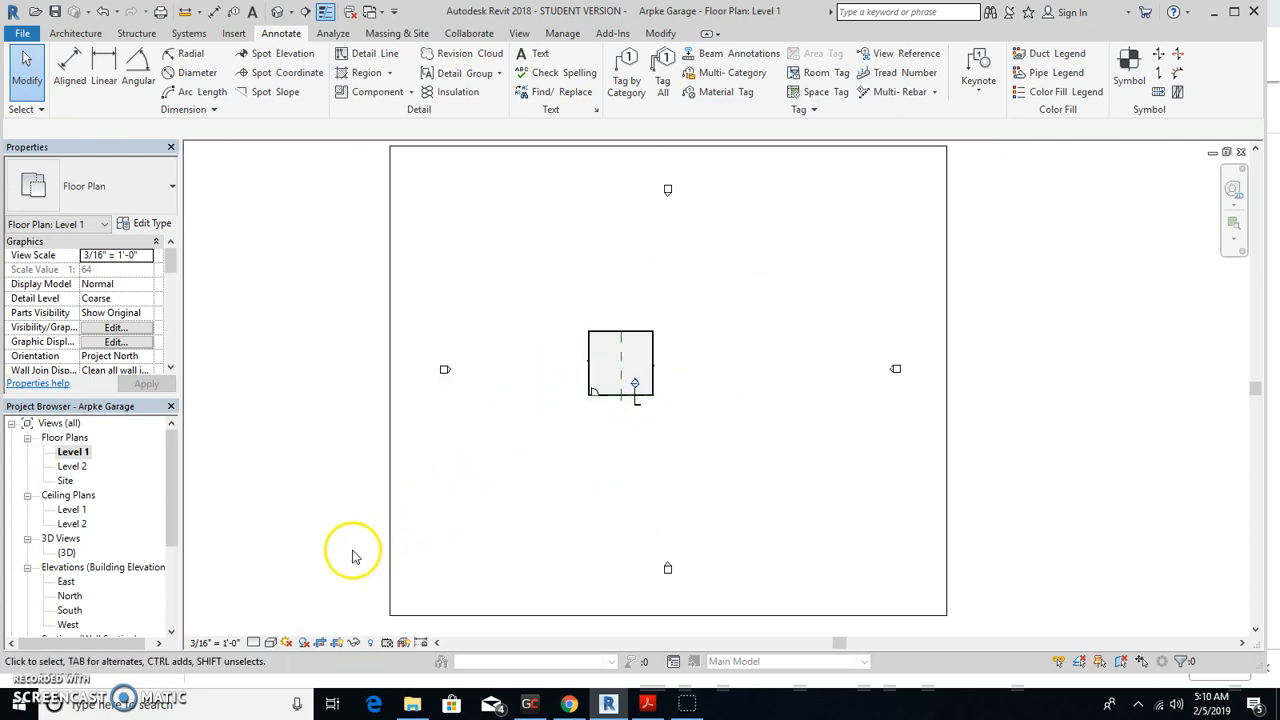
pyautogui.doubleClick(65, 480)
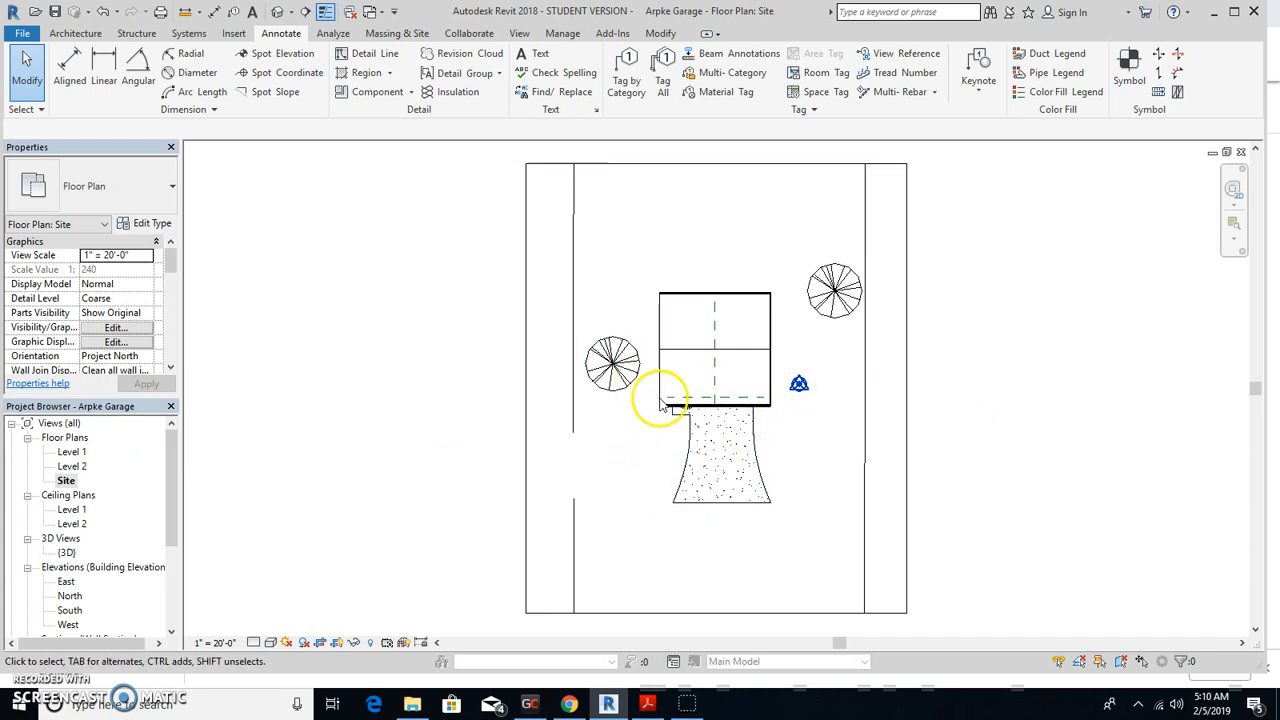
pyautogui.doubleClick(72, 452)
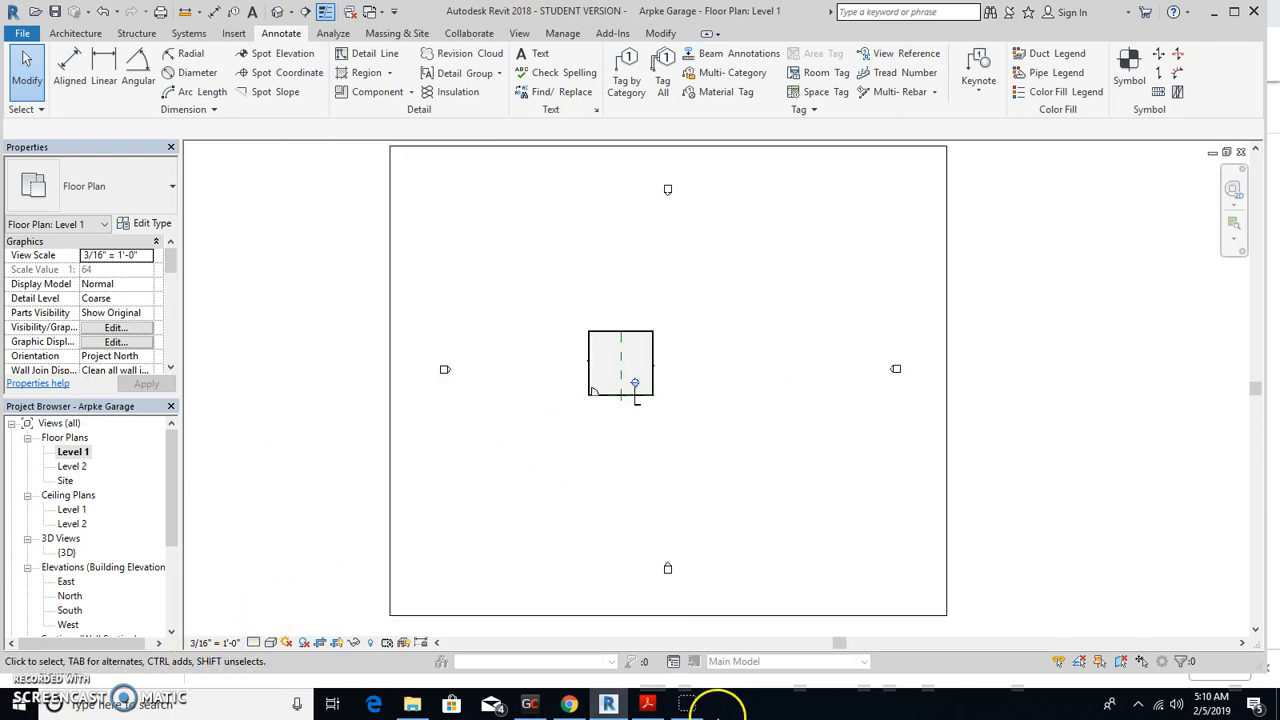
pyautogui.click(655, 706)
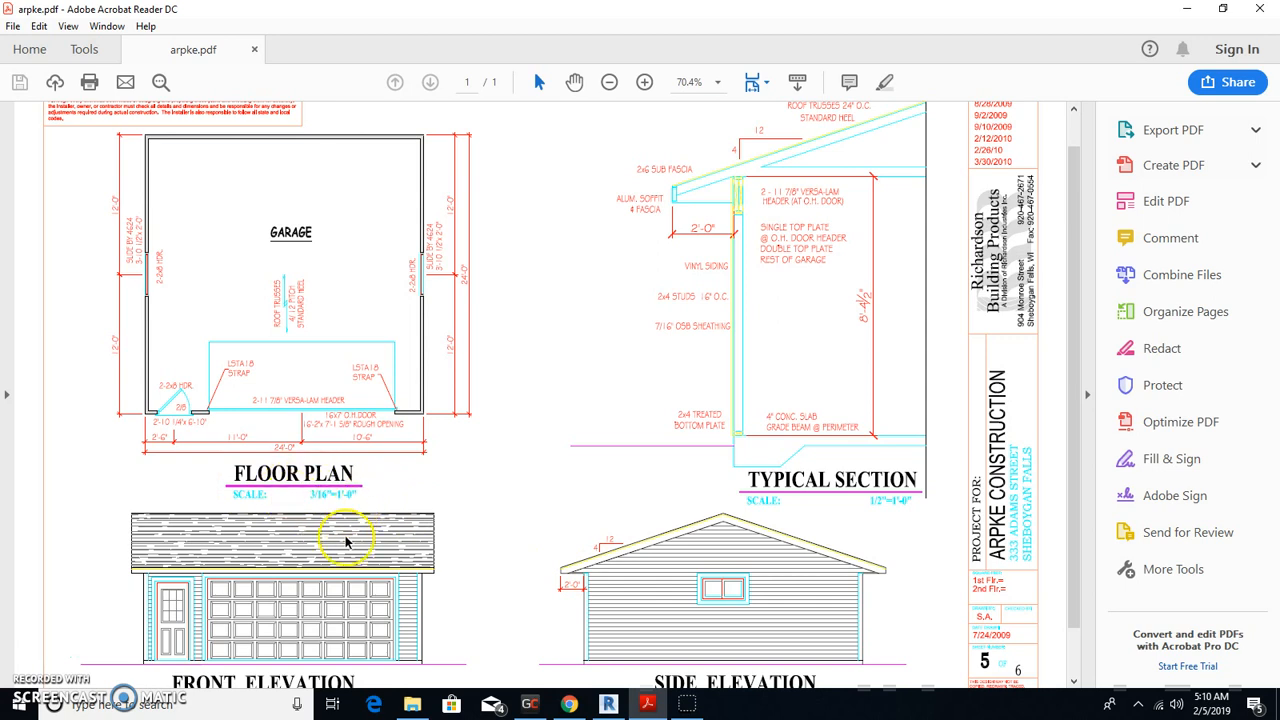
pyautogui.click(607, 706)
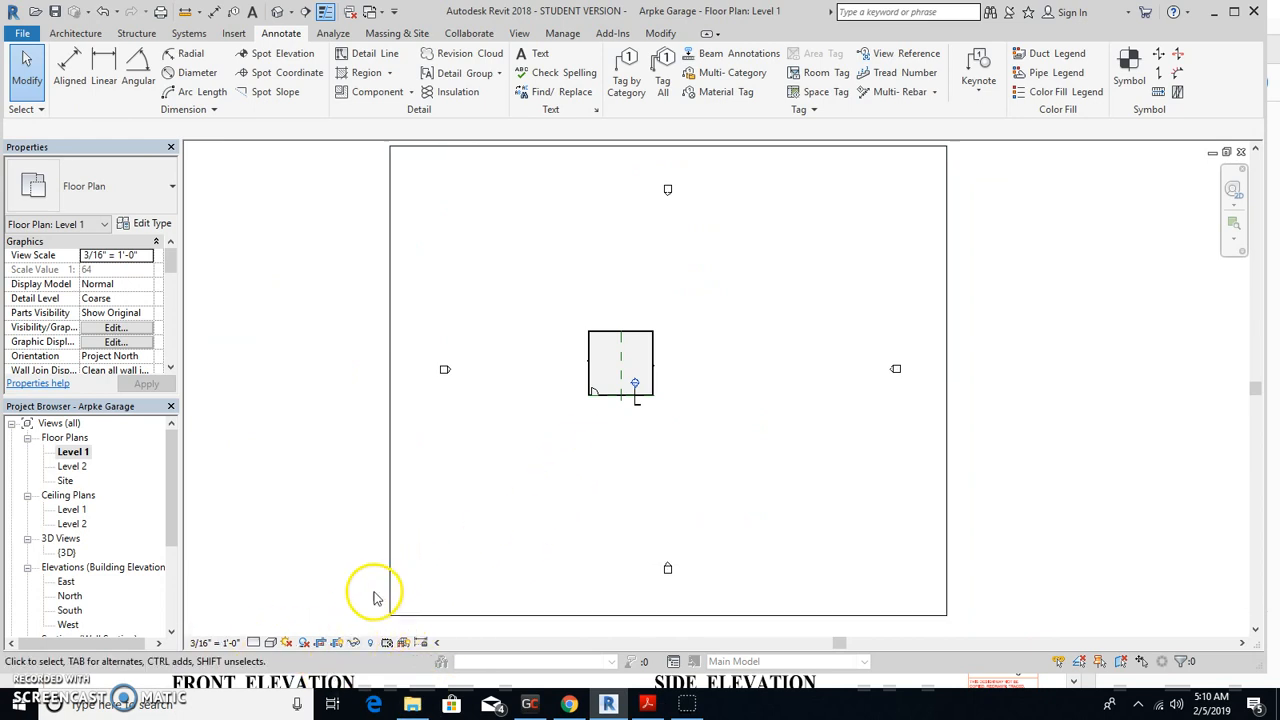
# - Shrink the Level 1 crop region on all four sides so it fits more closely around the garage
pyautogui.click(338, 643)
pyautogui.click(338, 643)
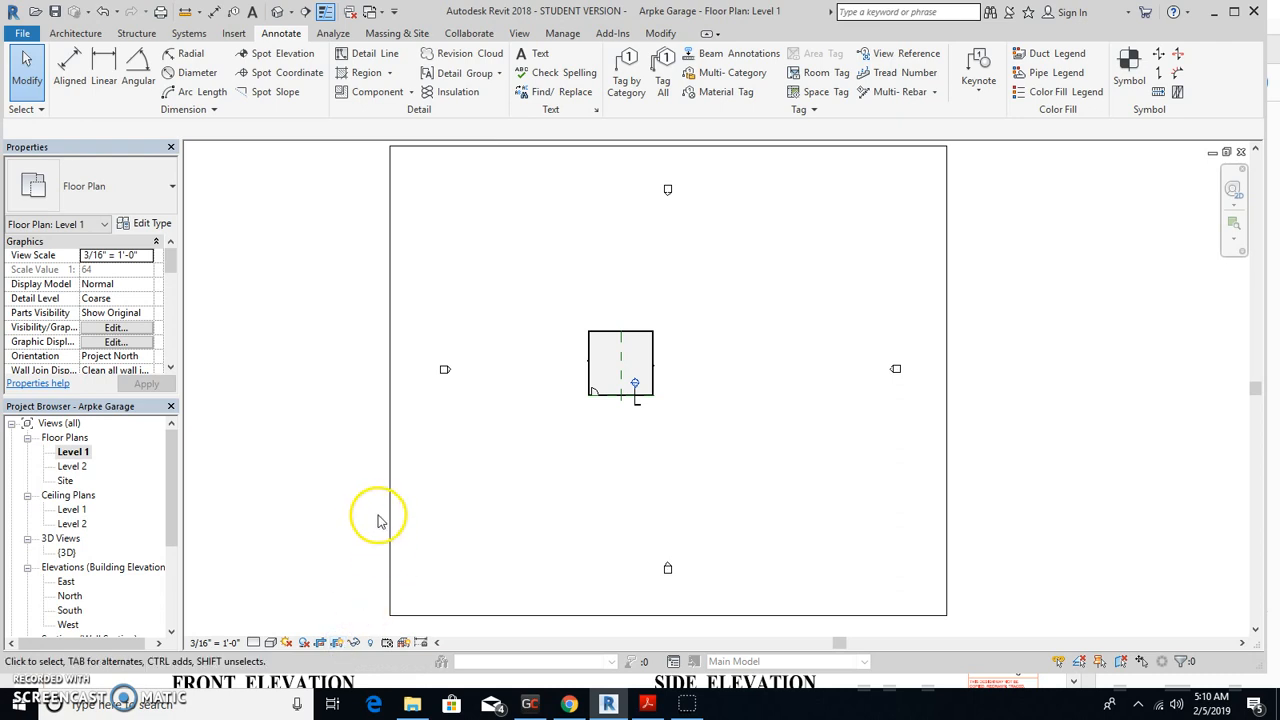
pyautogui.click(390, 410)
pyautogui.moveTo(390, 380); pyautogui.dragTo(478, 380)
pyautogui.moveTo(712, 615); pyautogui.dragTo(671, 477)
pyautogui.moveTo(947, 313); pyautogui.dragTo(780, 330)
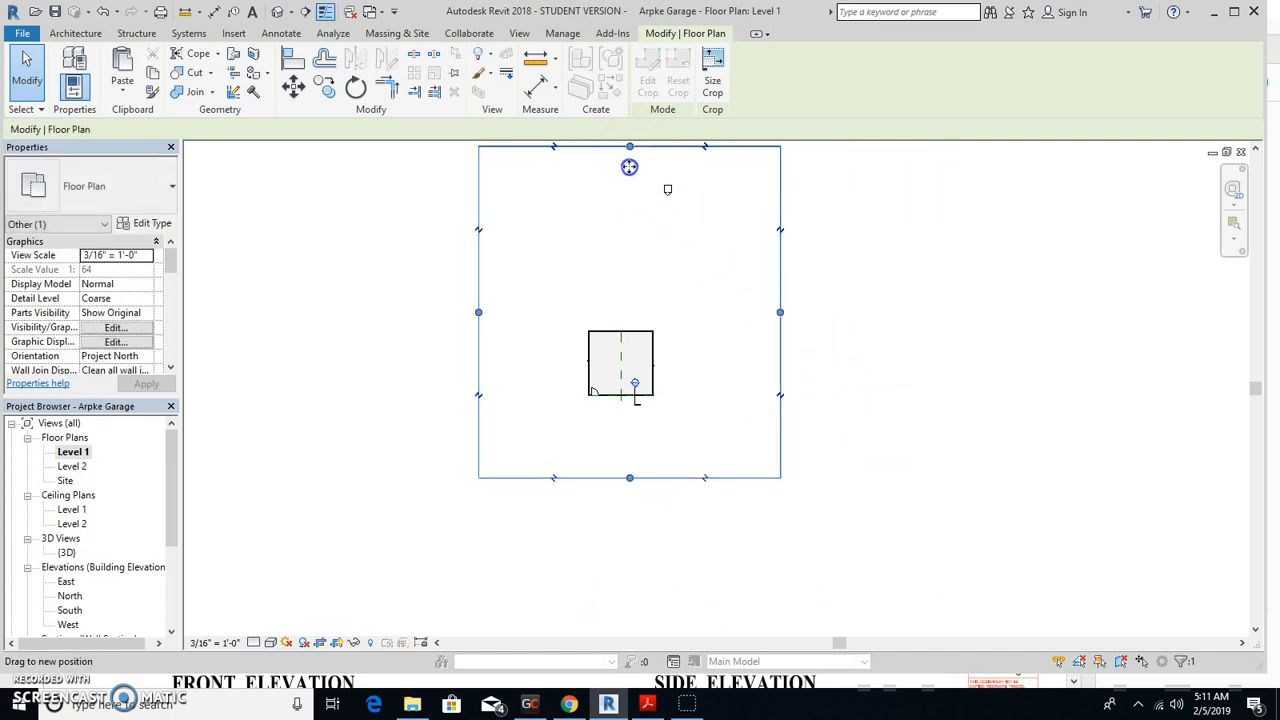
pyautogui.moveTo(636, 243); pyautogui.dragTo(634, 245)
pyautogui.click(348, 372)
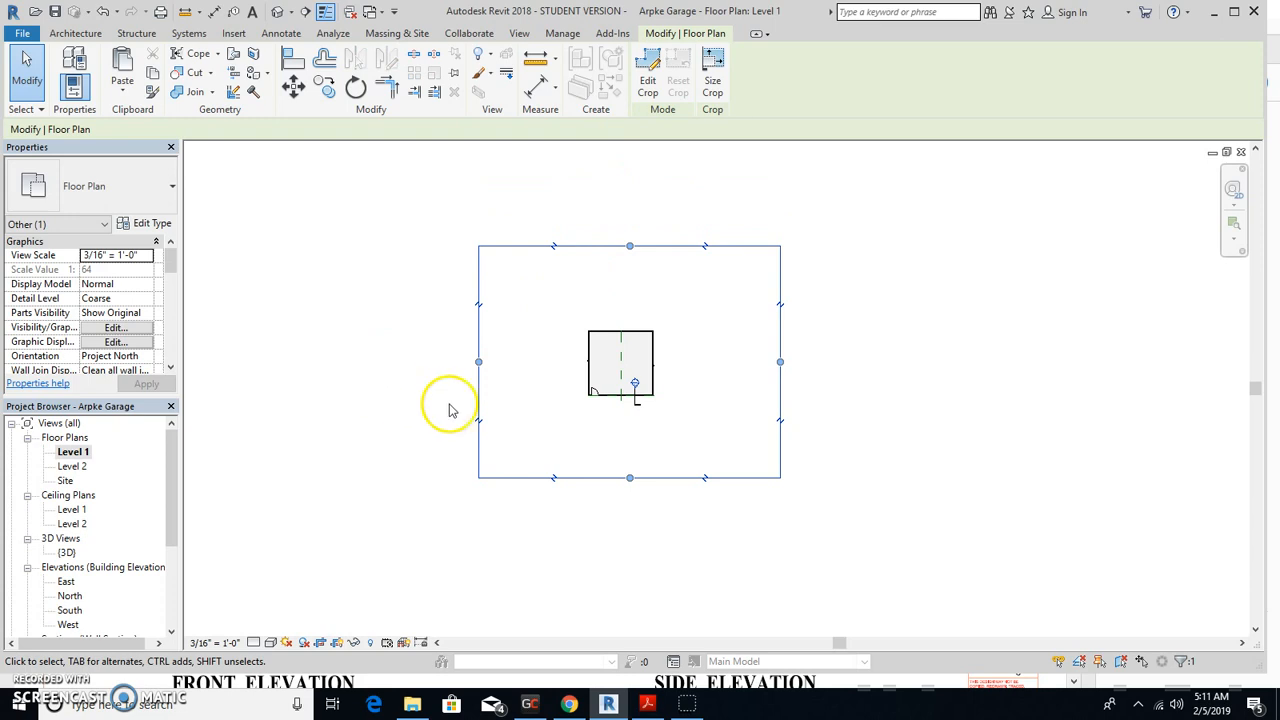
pyautogui.click(449, 519)
# - Hide the crop region boundary in the Level 1 plan
pyautogui.scroll(2, 609, 437)
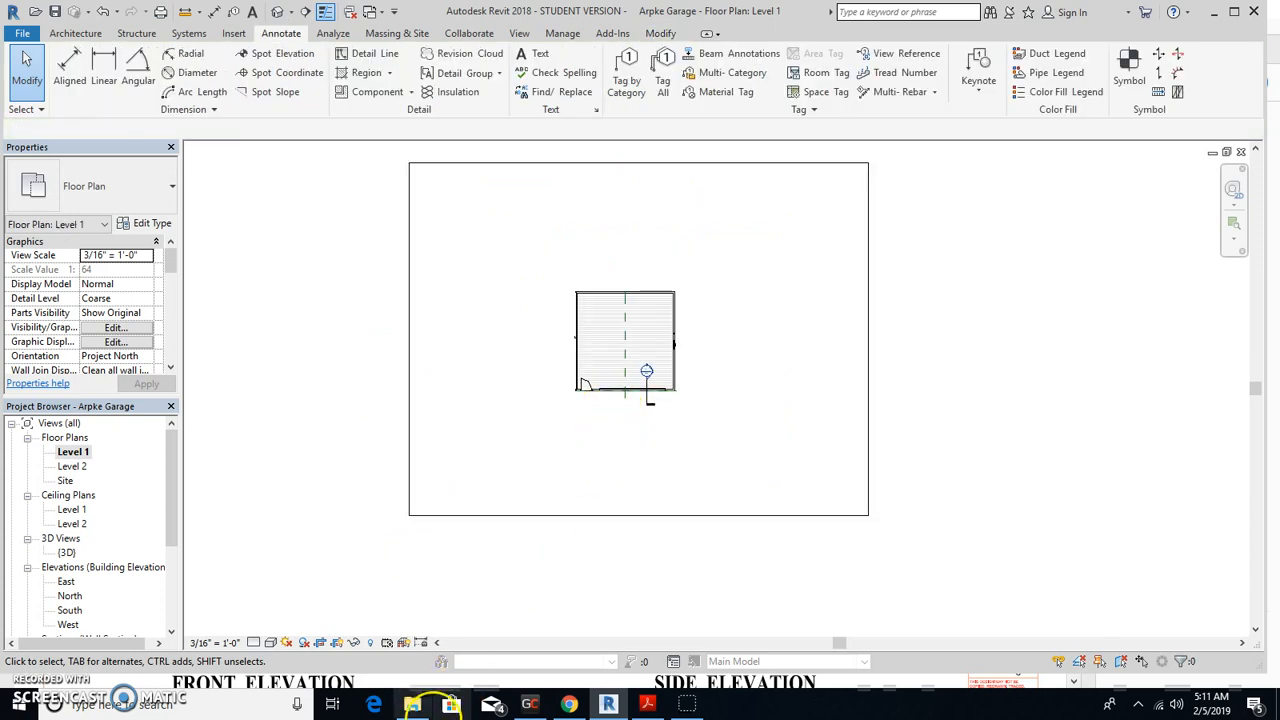
pyautogui.click(338, 643)
pyautogui.scroll(4, 651, 366)
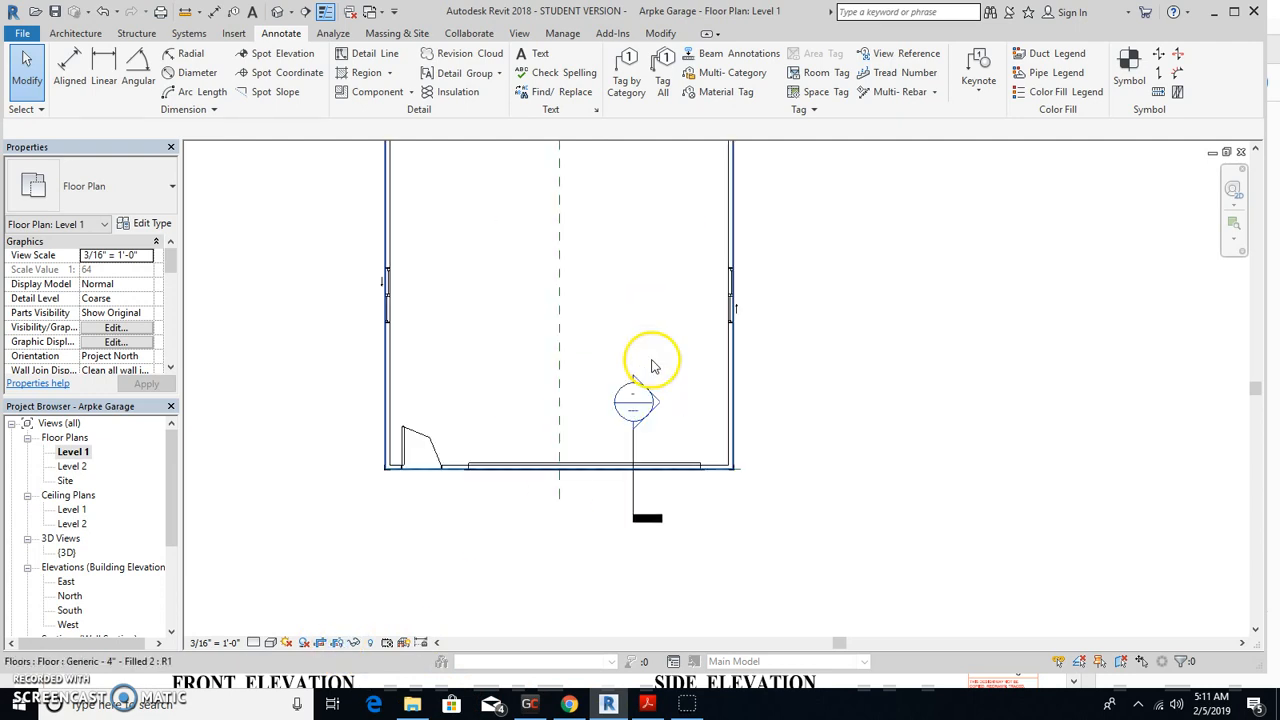
# - Check the wall, window and door dimensions on the arpke.pdf floor plan in Acrobat Reader and return to Revit
pyautogui.click(647, 704)
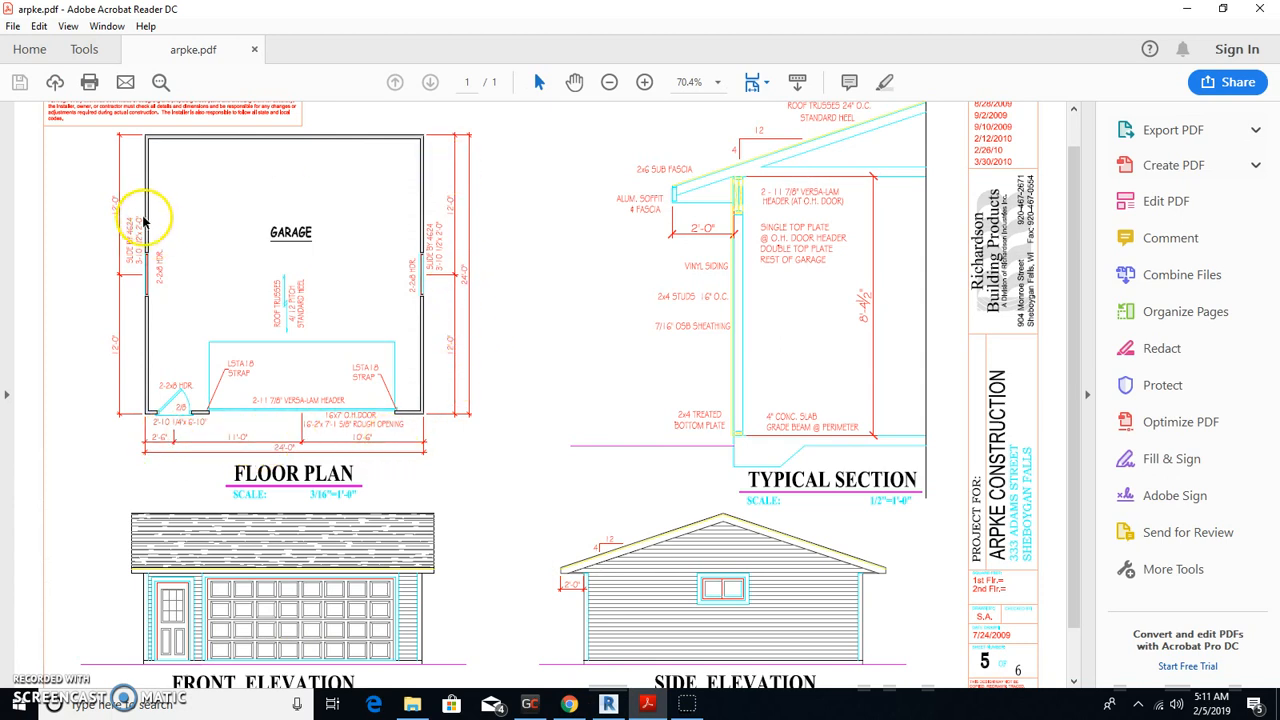
pyautogui.click(608, 704)
pyautogui.scroll(-3, 400, 395)
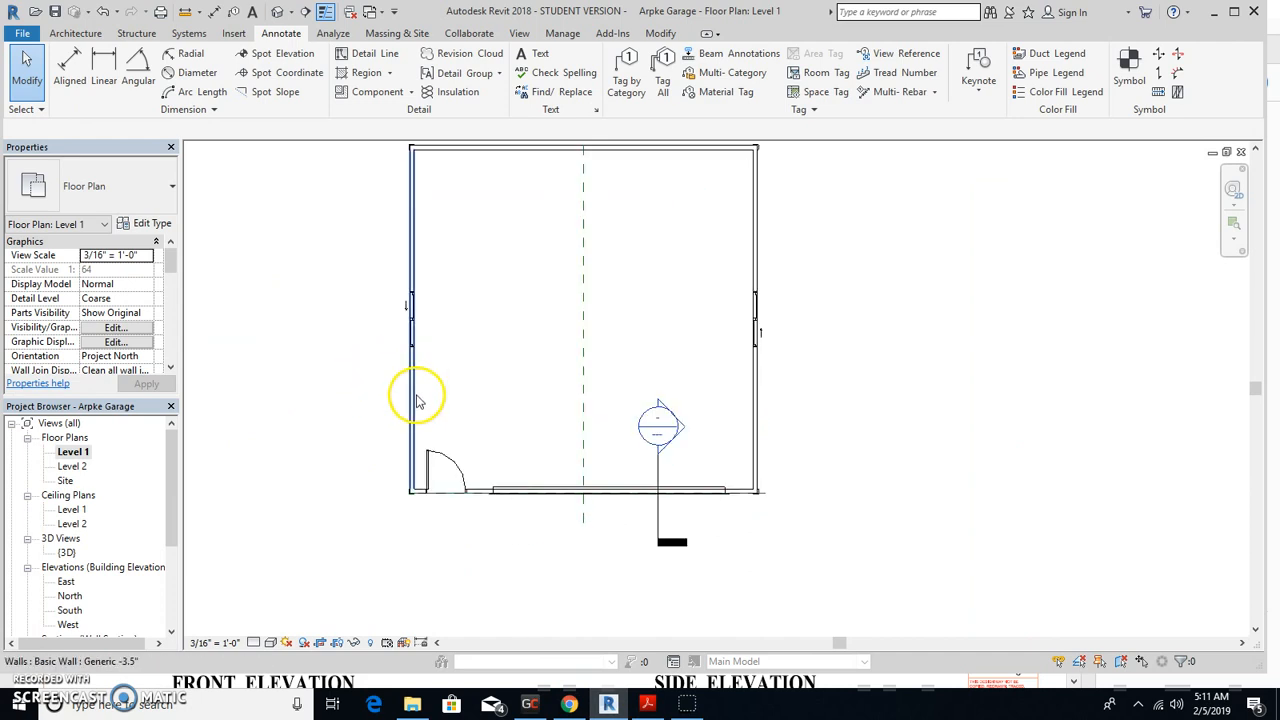
# - Set the Aligned dimension tool to reference wall faces, keeping individual references as the pick method
pyautogui.click(70, 75)
pyautogui.click(210, 137)
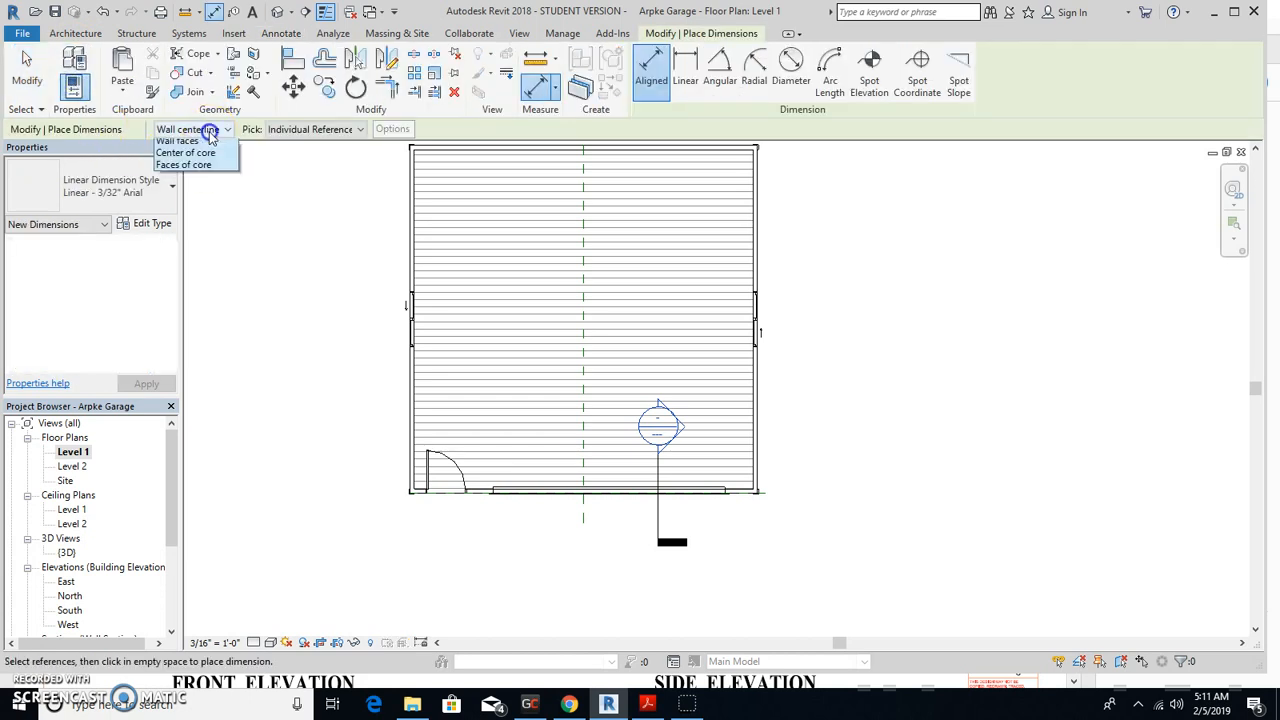
pyautogui.click(205, 141)
pyautogui.click(296, 131)
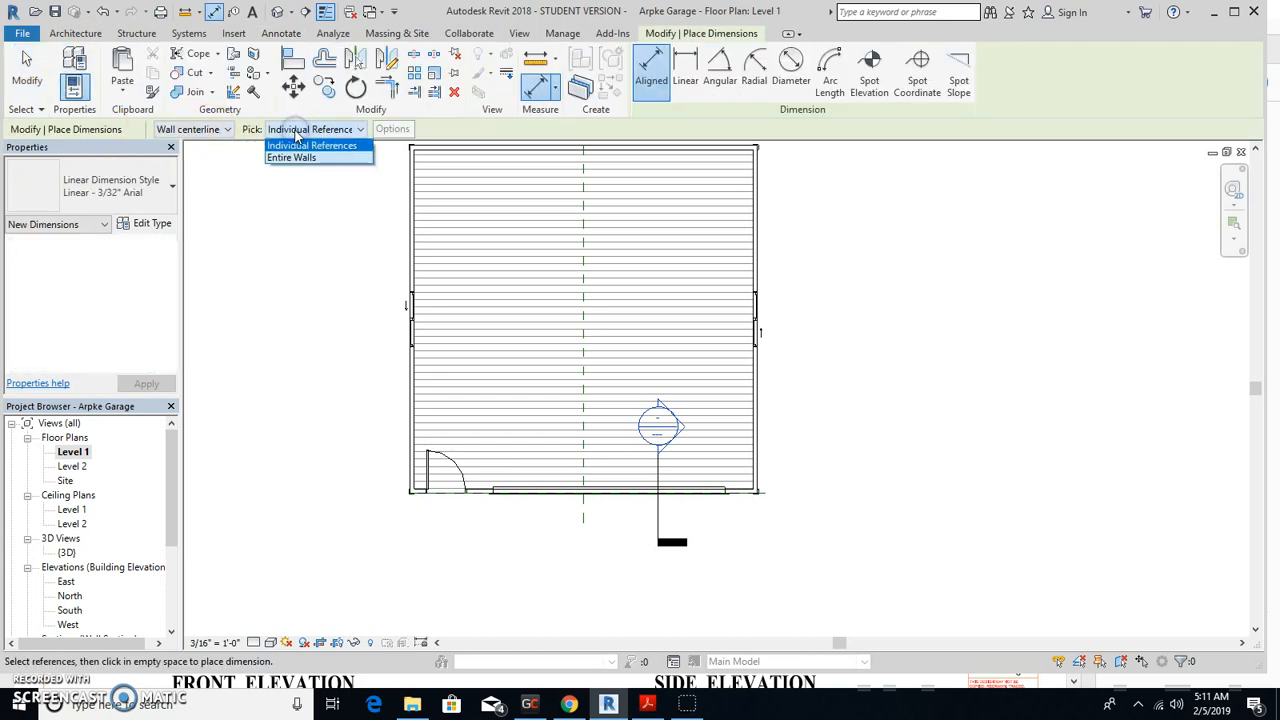
pyautogui.click(296, 131)
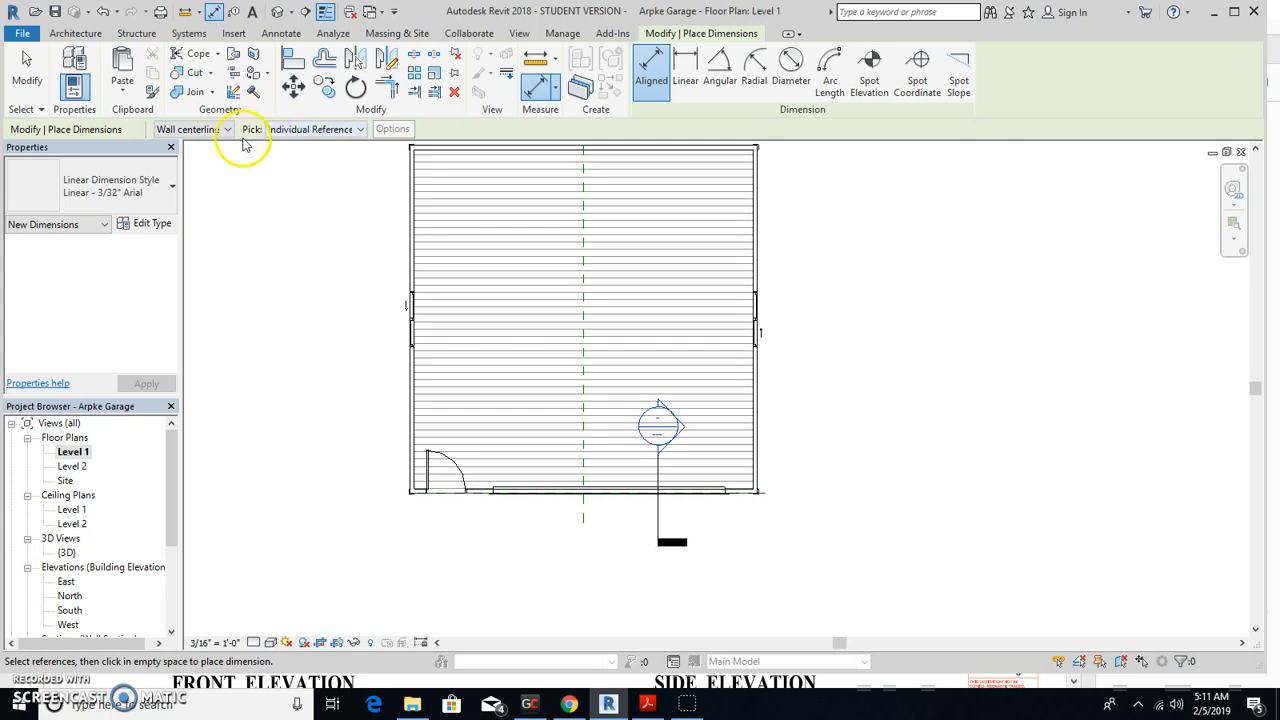
pyautogui.click(205, 133)
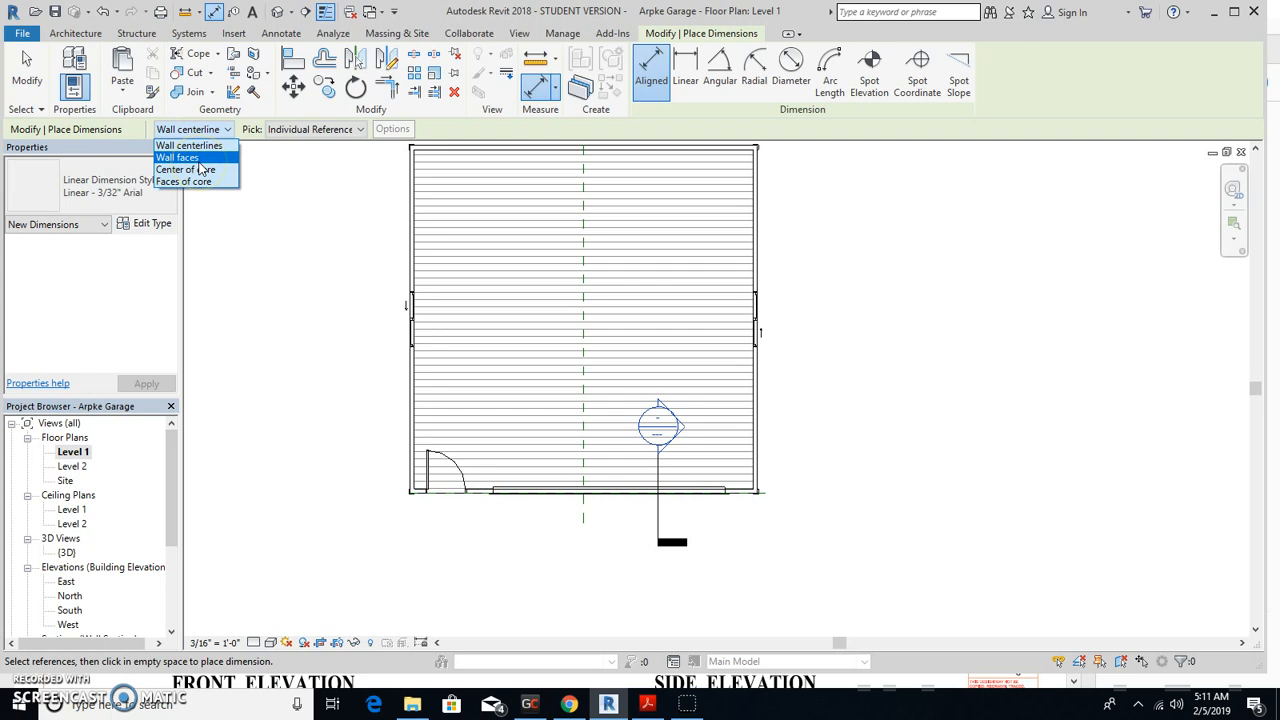
pyautogui.click(199, 161)
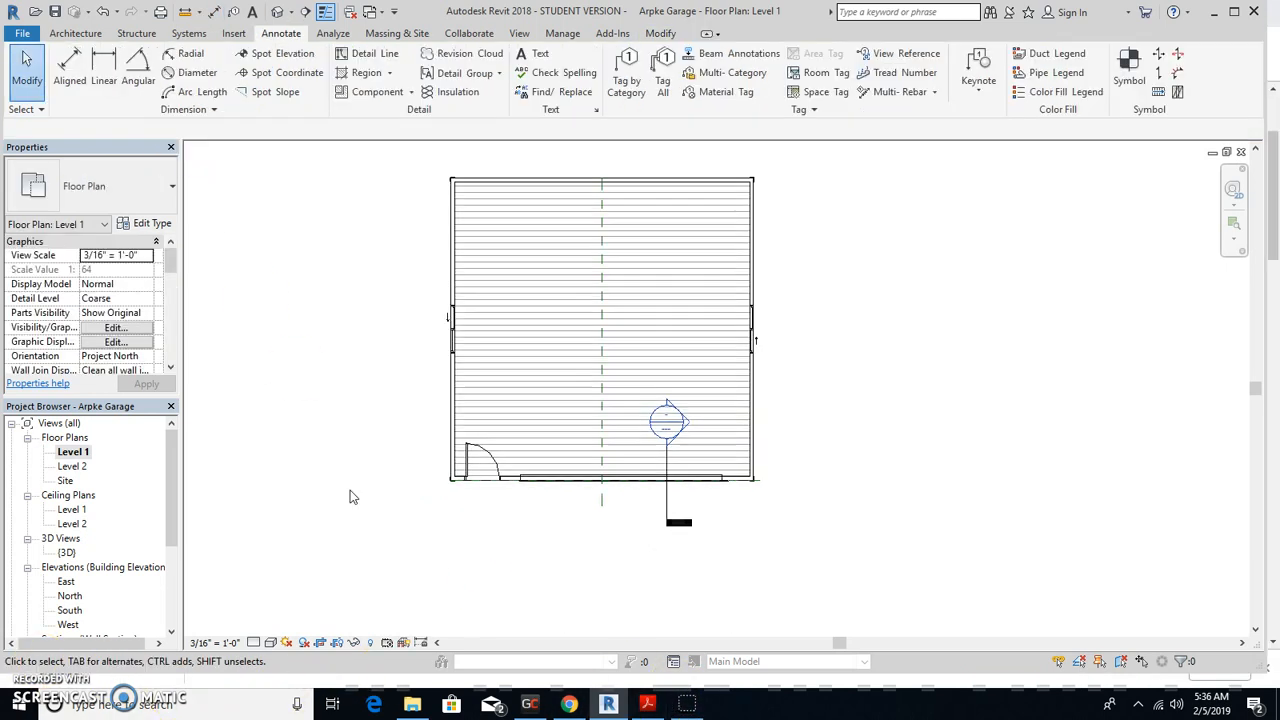
# - Add an aligned dimension string along the garage's front wall, from outer face to outer face through the entry door and garage door centers
pyautogui.click(70, 66)
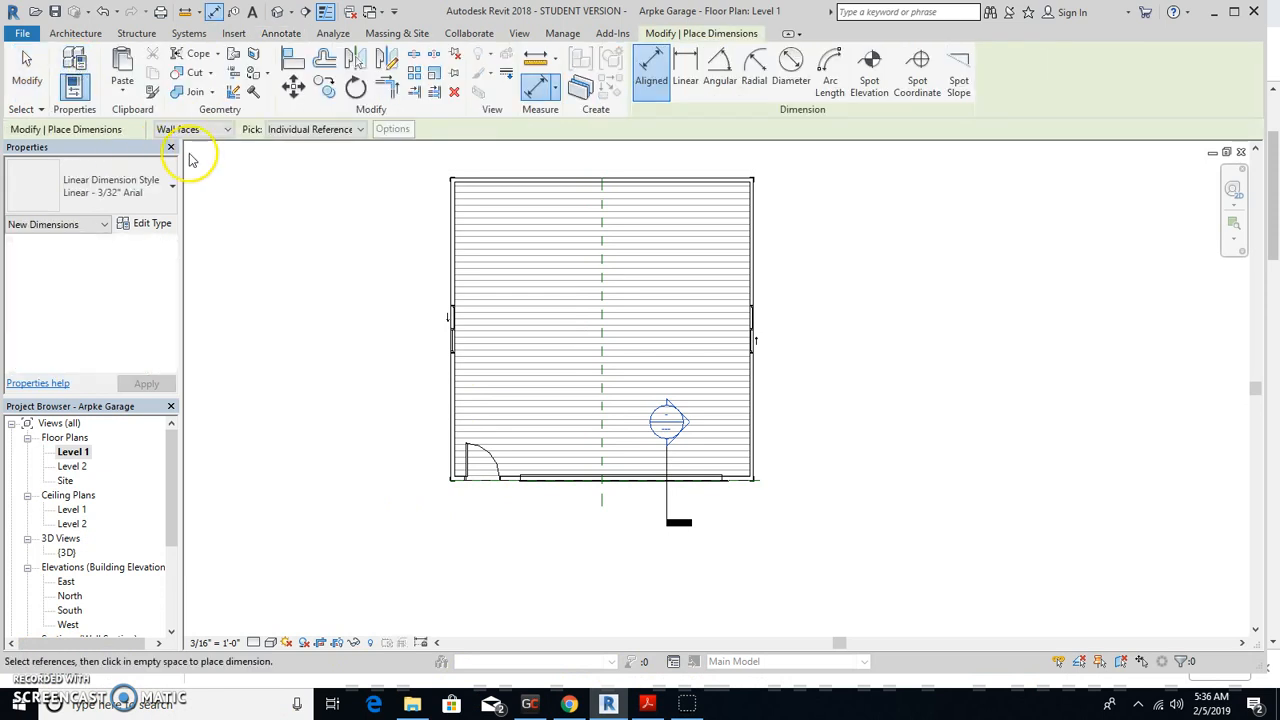
pyautogui.click(201, 131)
pyautogui.click(190, 158)
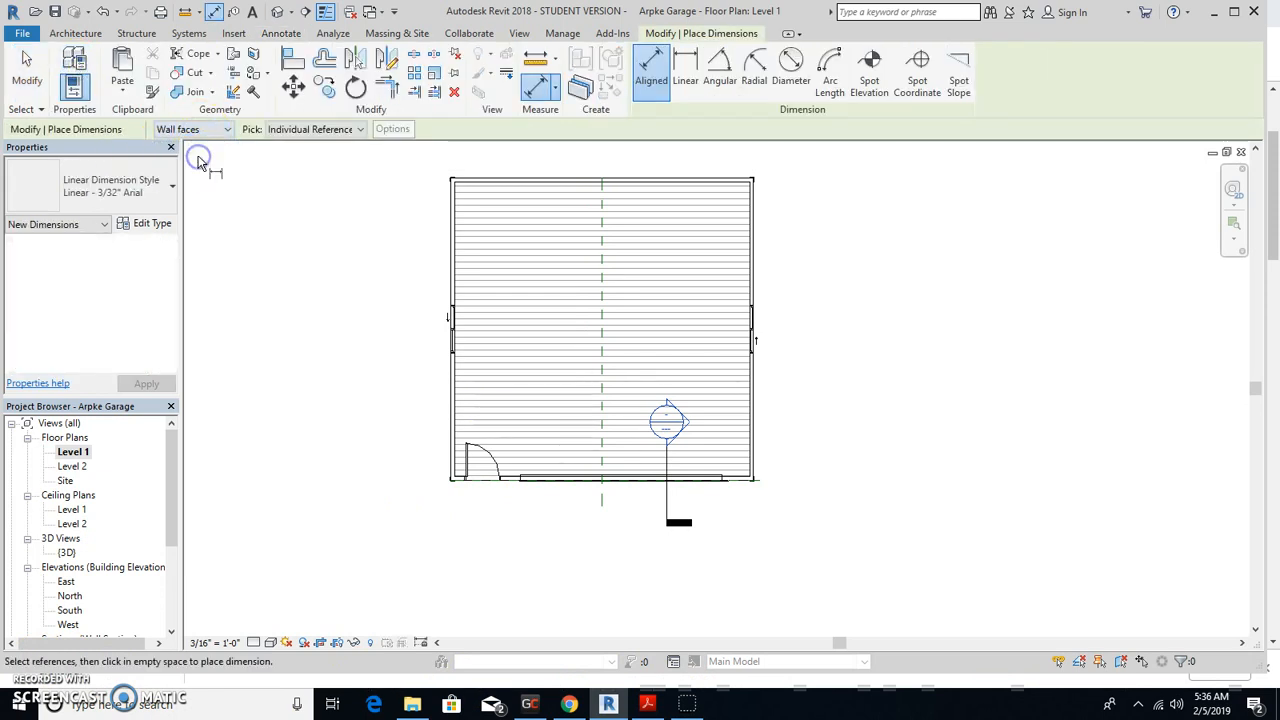
pyautogui.click(307, 136)
pyautogui.click(307, 138)
pyautogui.scroll(2, 492, 500)
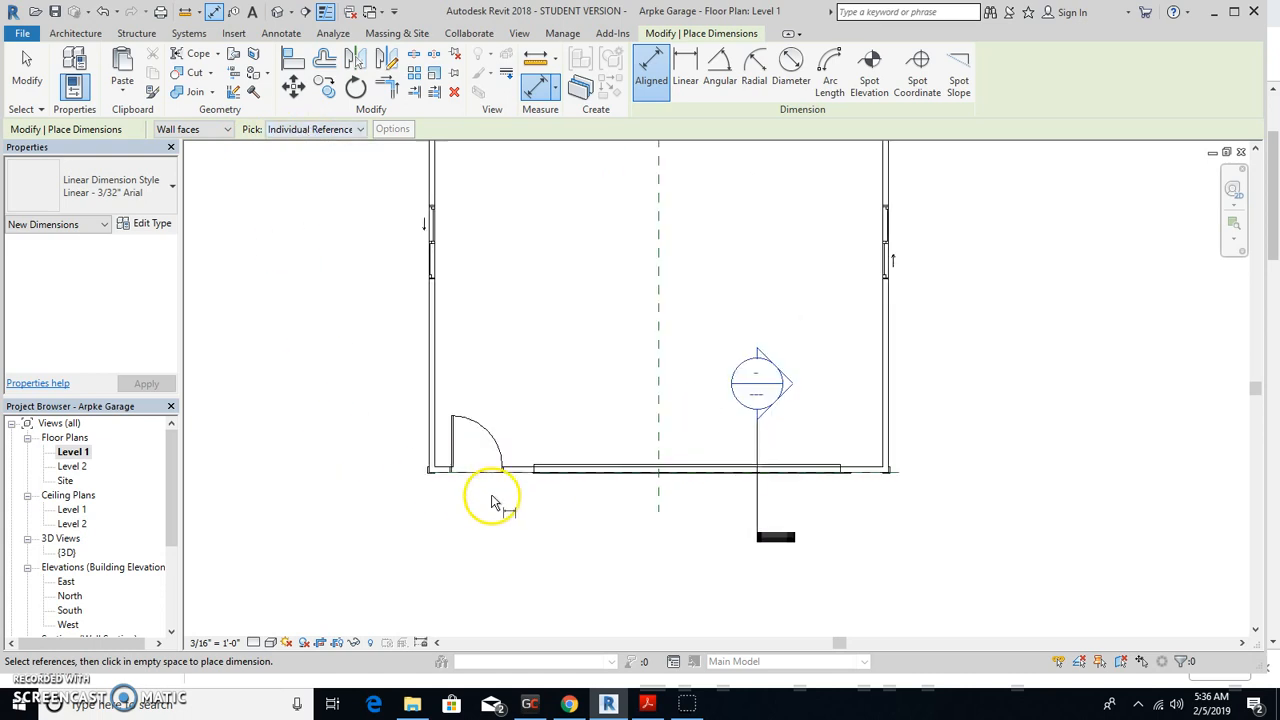
pyautogui.click(432, 420)
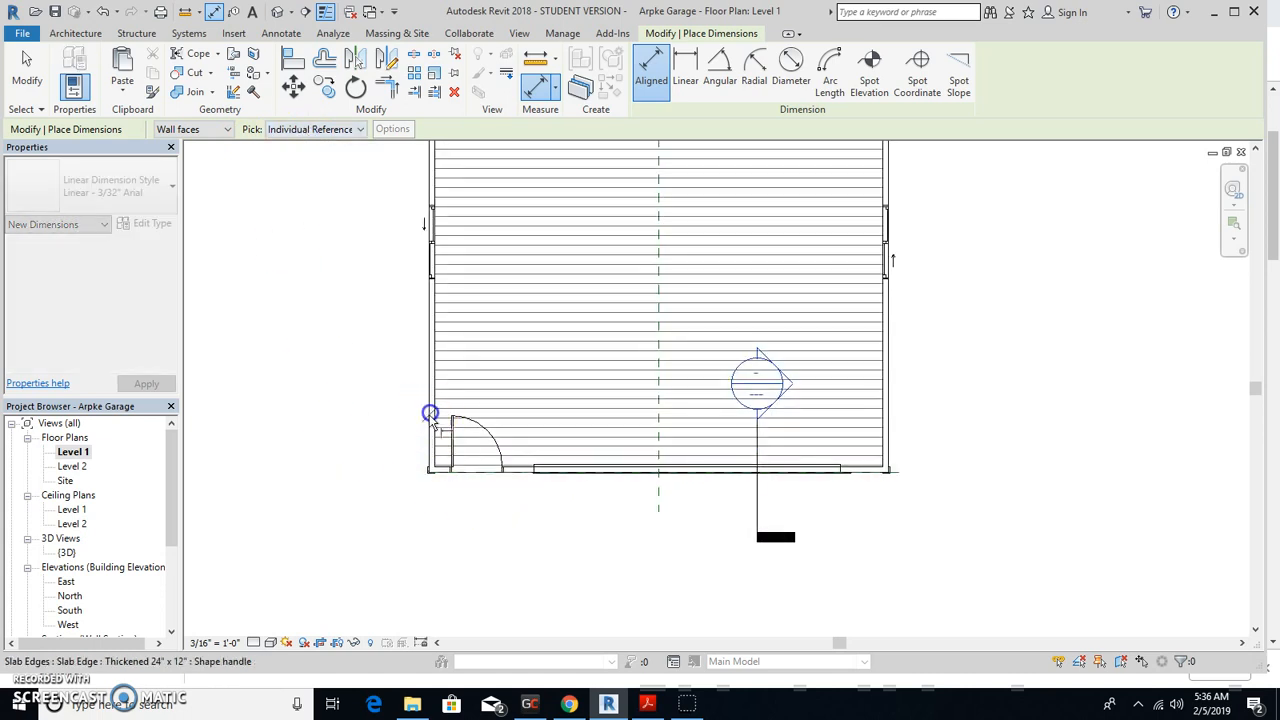
pyautogui.click(476, 480)
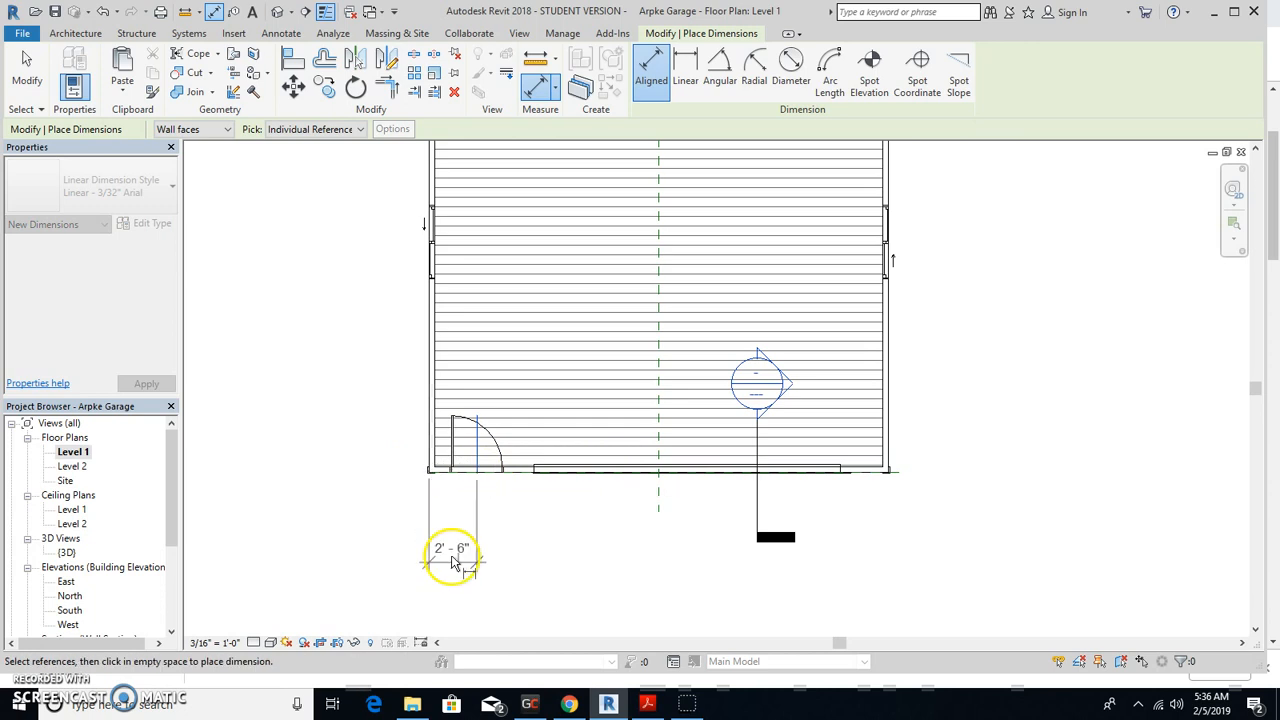
pyautogui.click(686, 470)
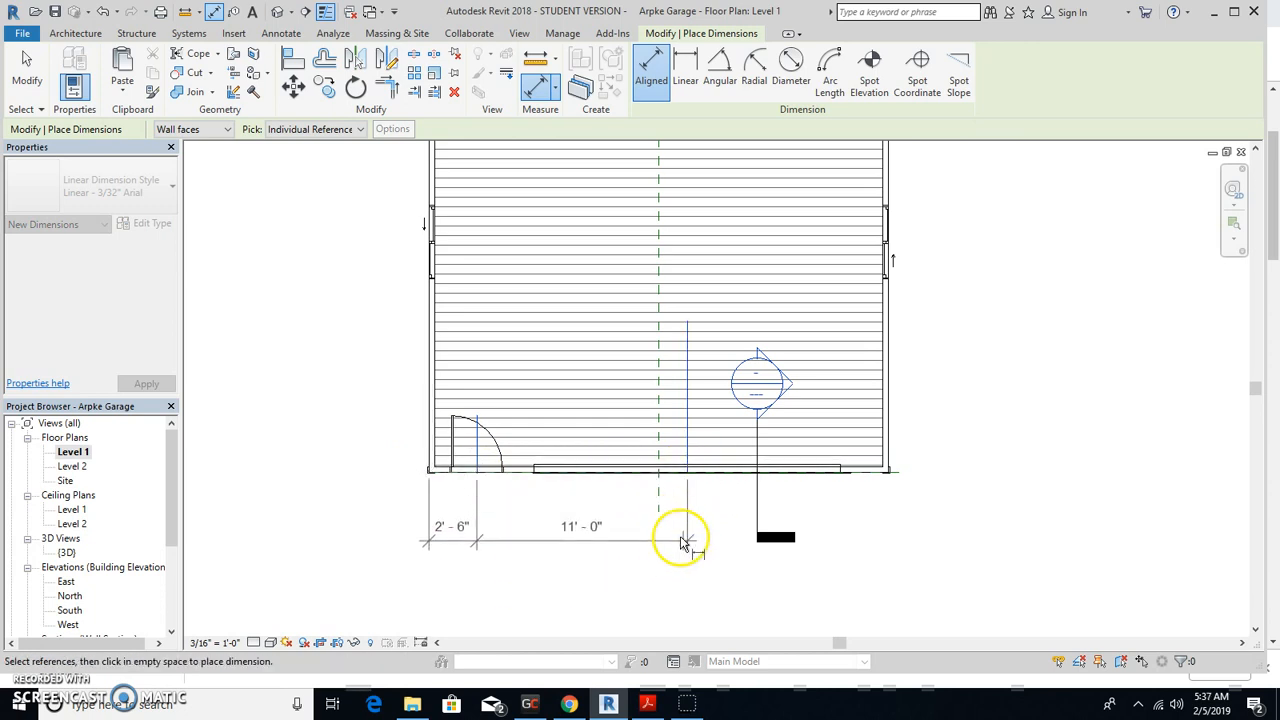
pyautogui.click(890, 447)
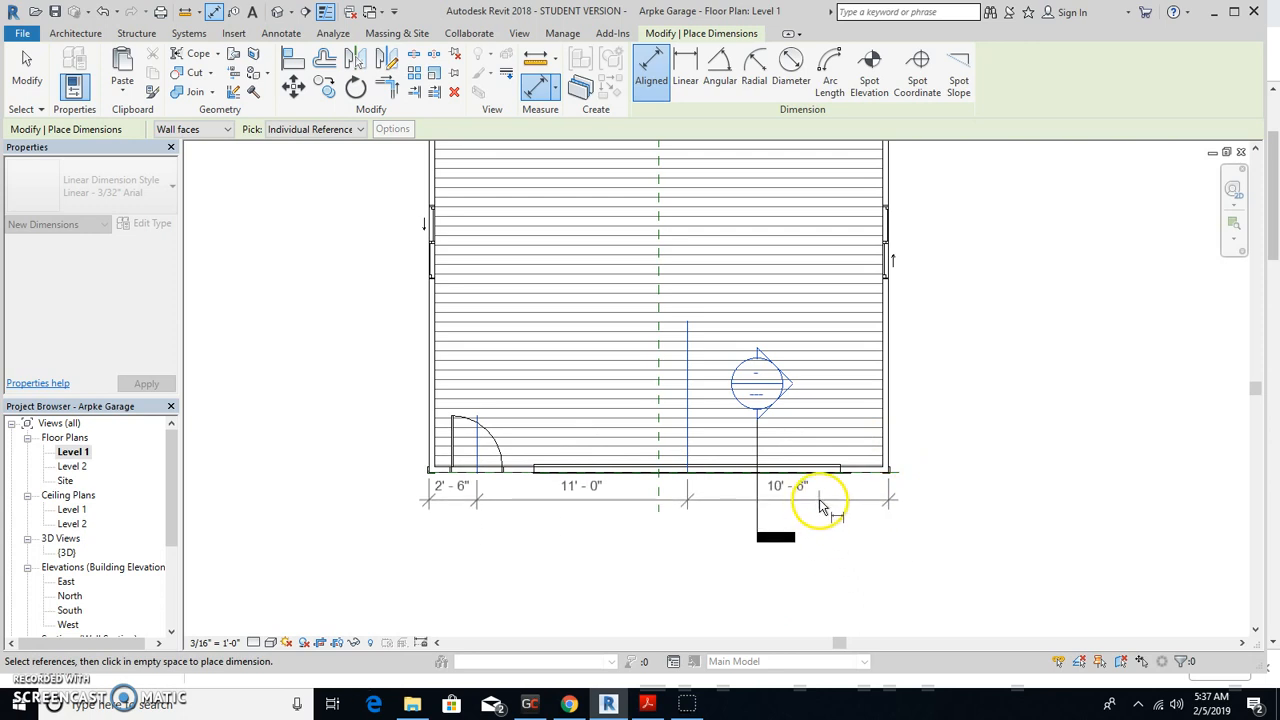
pyautogui.click(831, 568)
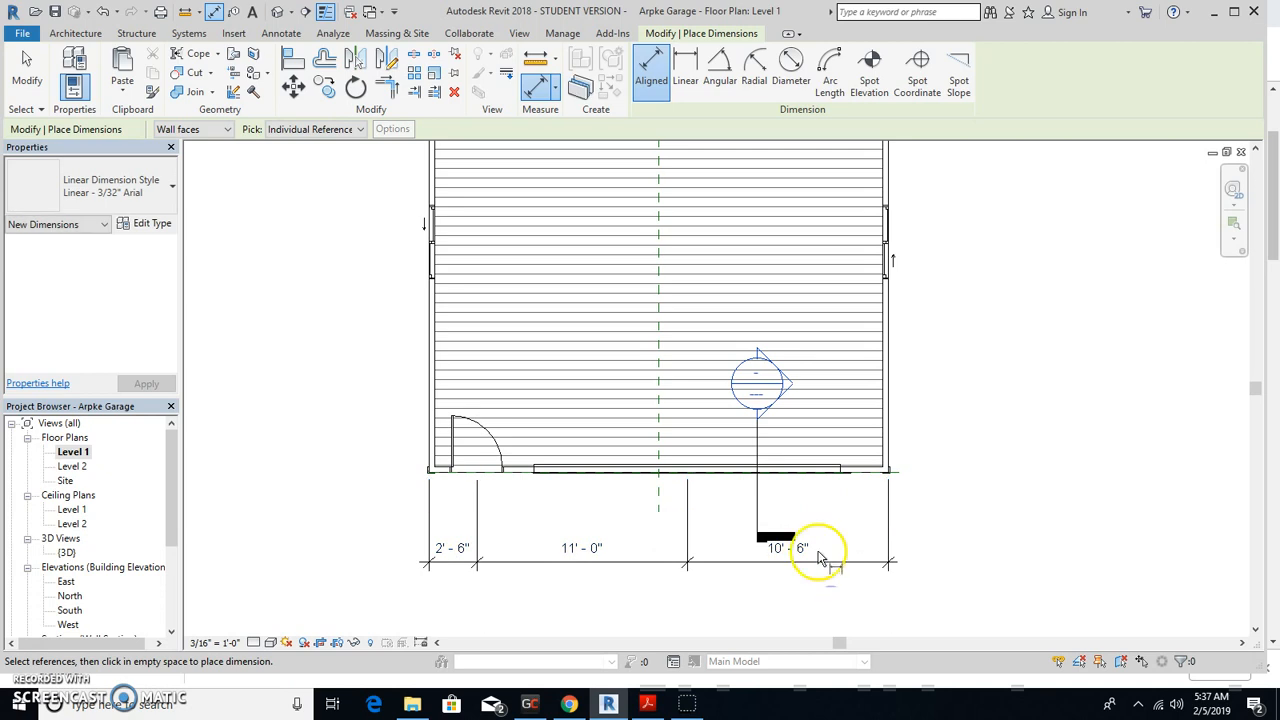
pyautogui.scroll(-2, 805, 515)
pyautogui.scroll(3, 799, 512)
pyautogui.press('Escape')
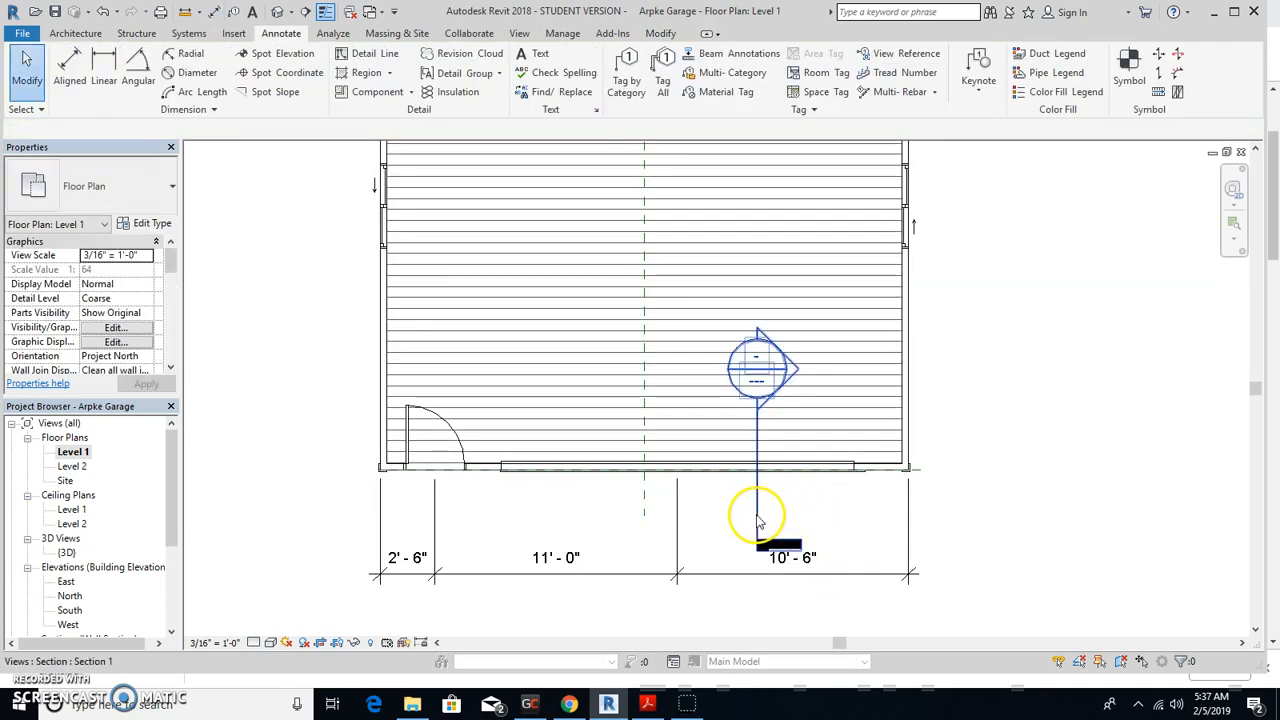
# - Shorten the tail of the wall section marker so it ends above the front wall's dimension text
pyautogui.click(757, 520)
pyautogui.moveTo(757, 545); pyautogui.dragTo(759, 505)
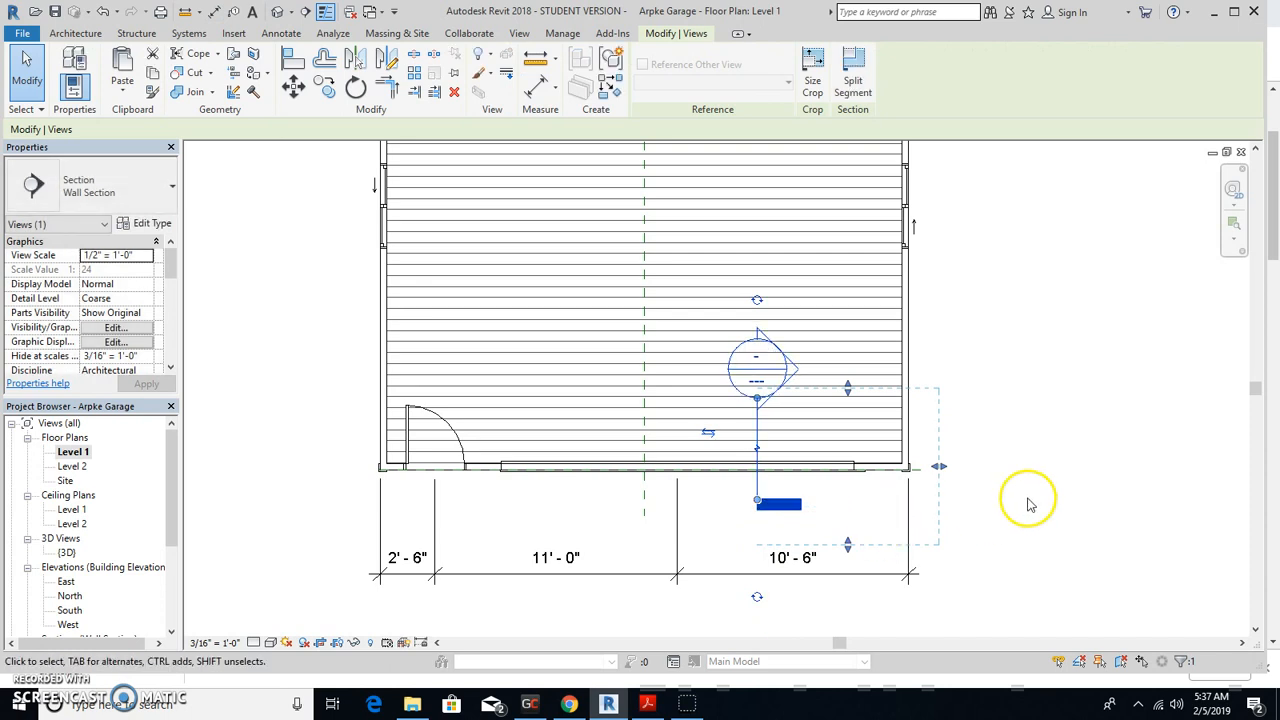
pyautogui.click(887, 547)
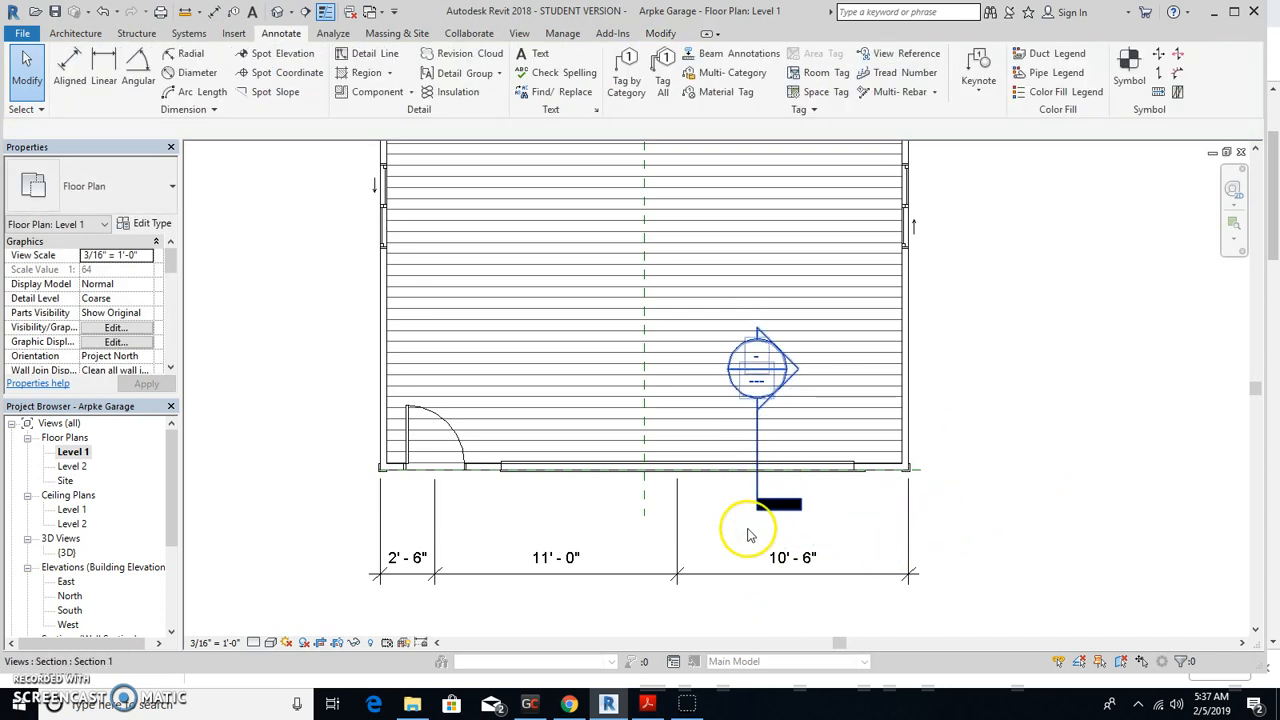
# - Move the front wall's dimension string closer to the wall, just below the section marker's tail
pyautogui.click(704, 574)
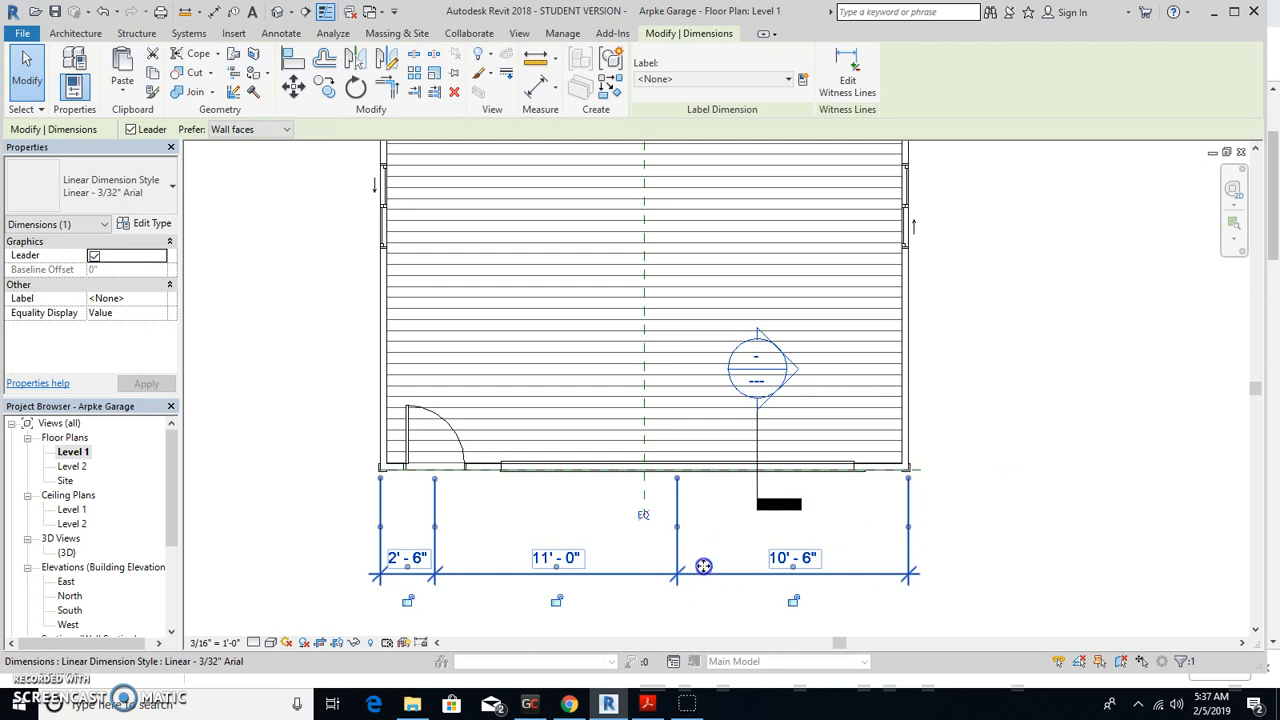
pyautogui.moveTo(704, 567); pyautogui.dragTo(704, 543)
pyautogui.click(723, 591)
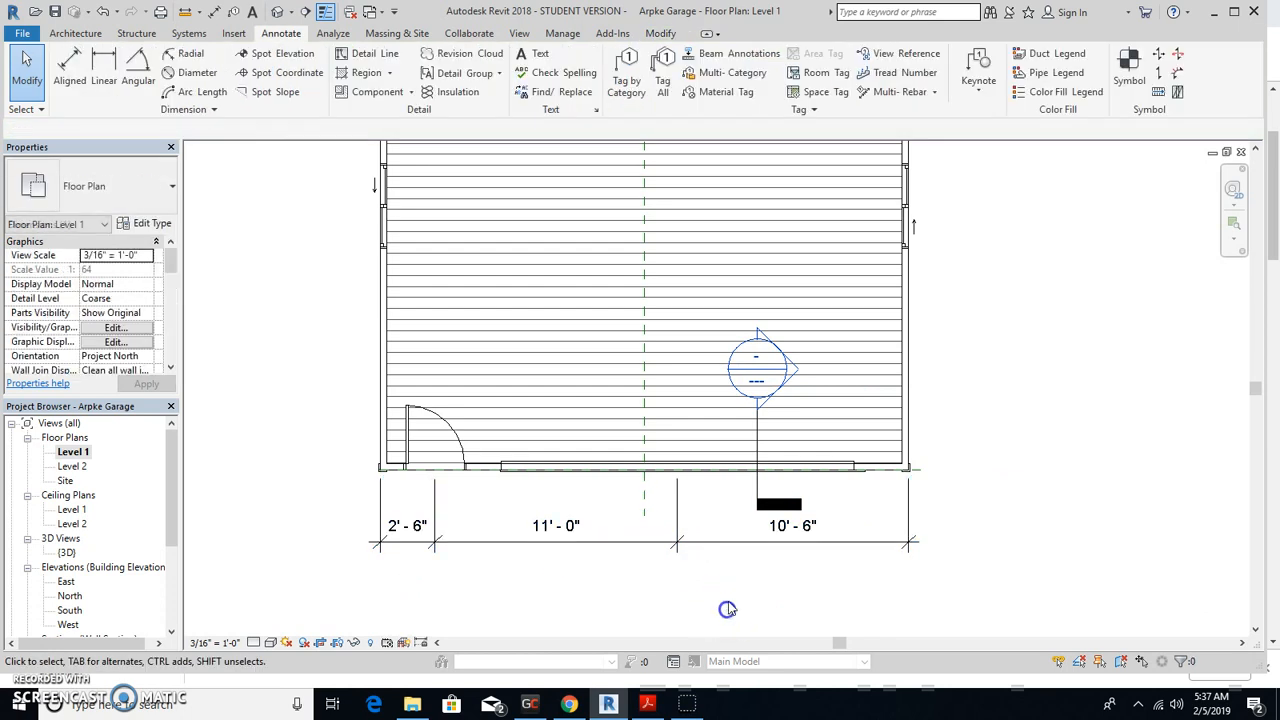
# - Check arpke.pdf in Acrobat Reader, return to Revit and add an overall outer-face-to-outer-face dimension below the front wall's opening dimensions
pyautogui.click(70, 66)
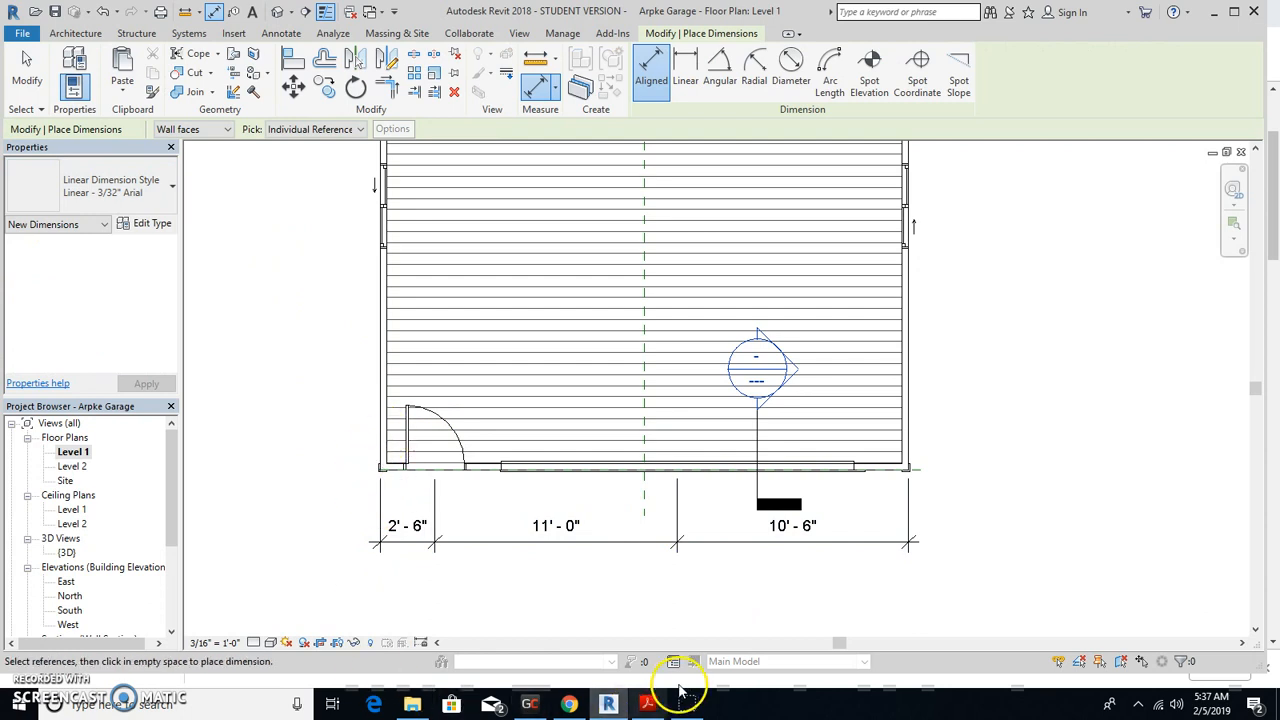
pyautogui.click(648, 705)
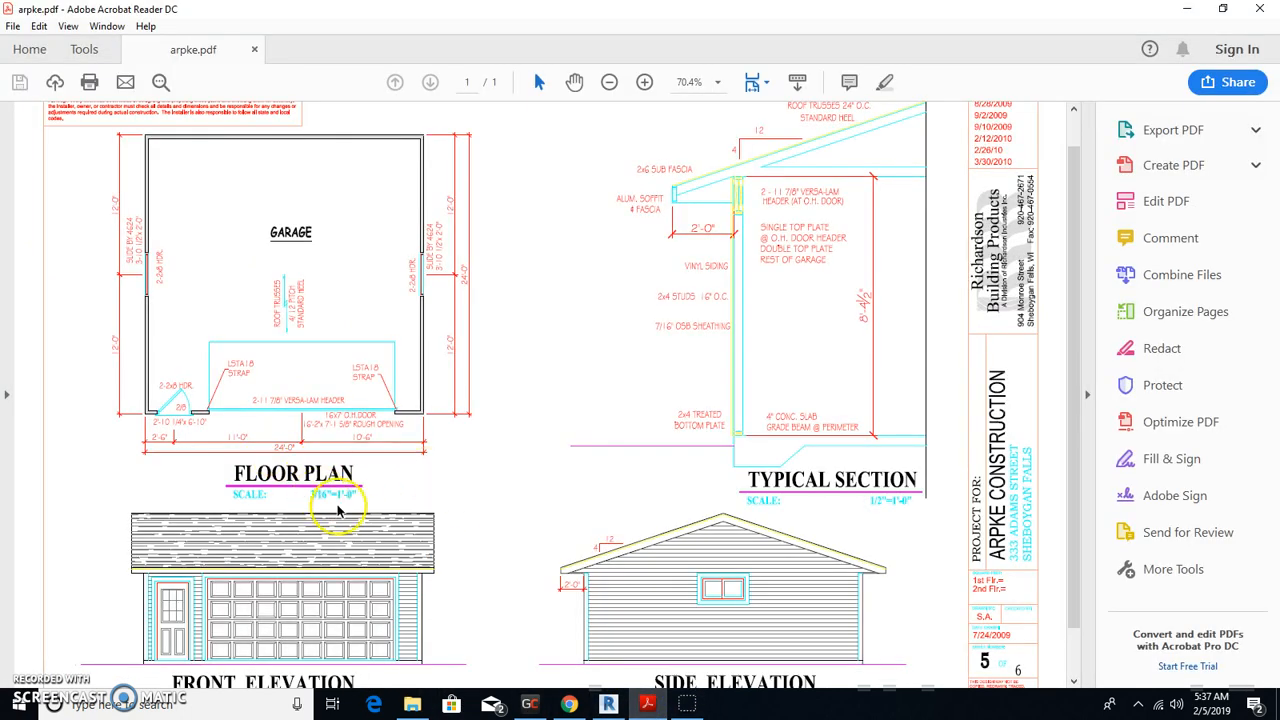
pyautogui.click(607, 705)
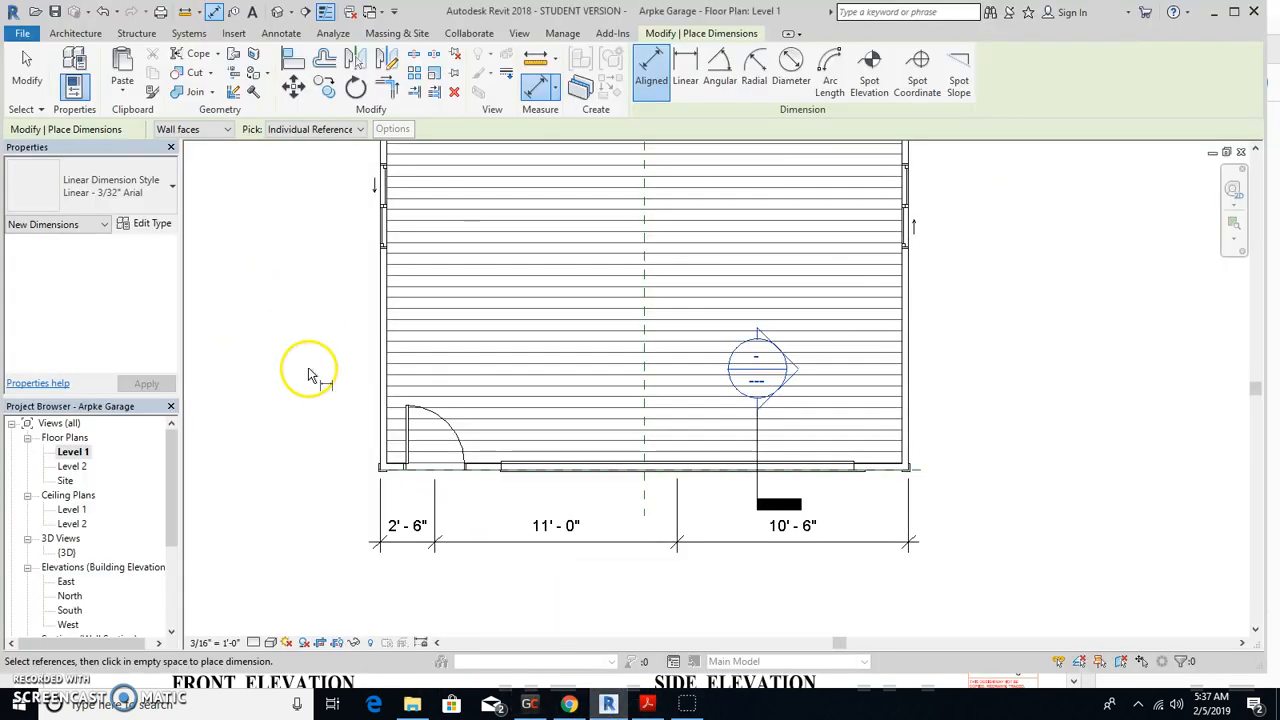
pyautogui.click(383, 425)
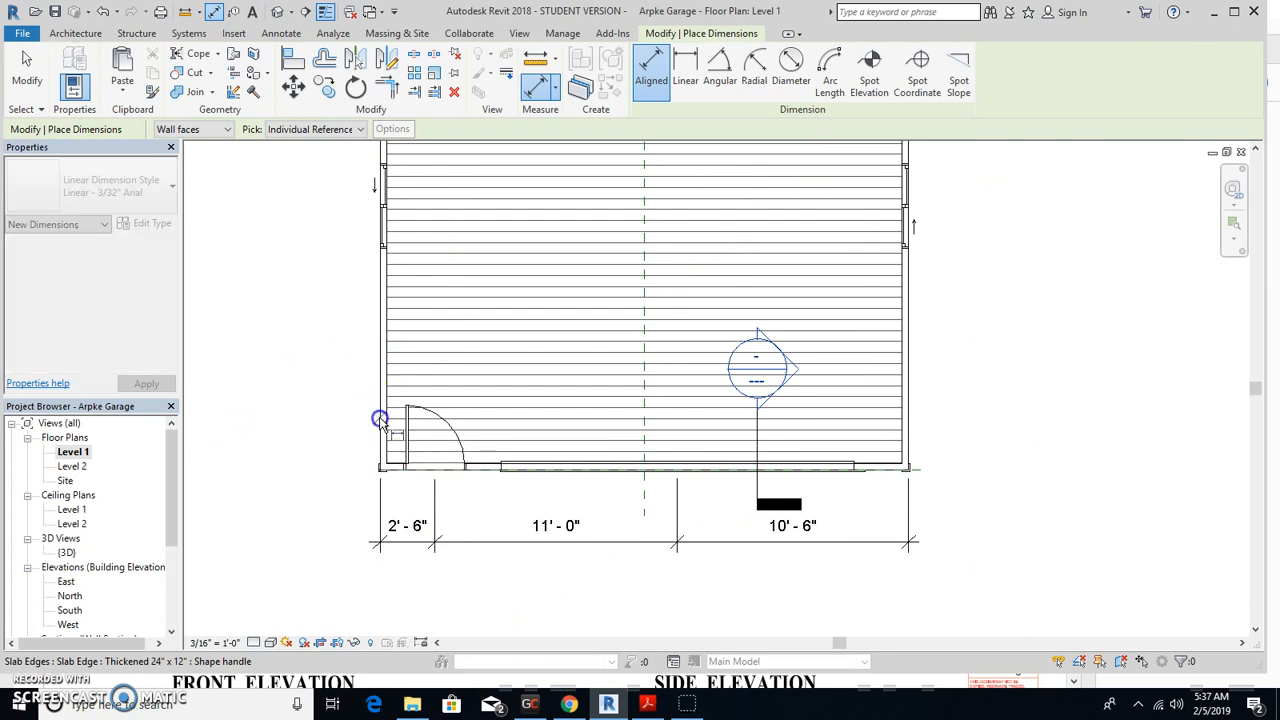
pyautogui.click(912, 428)
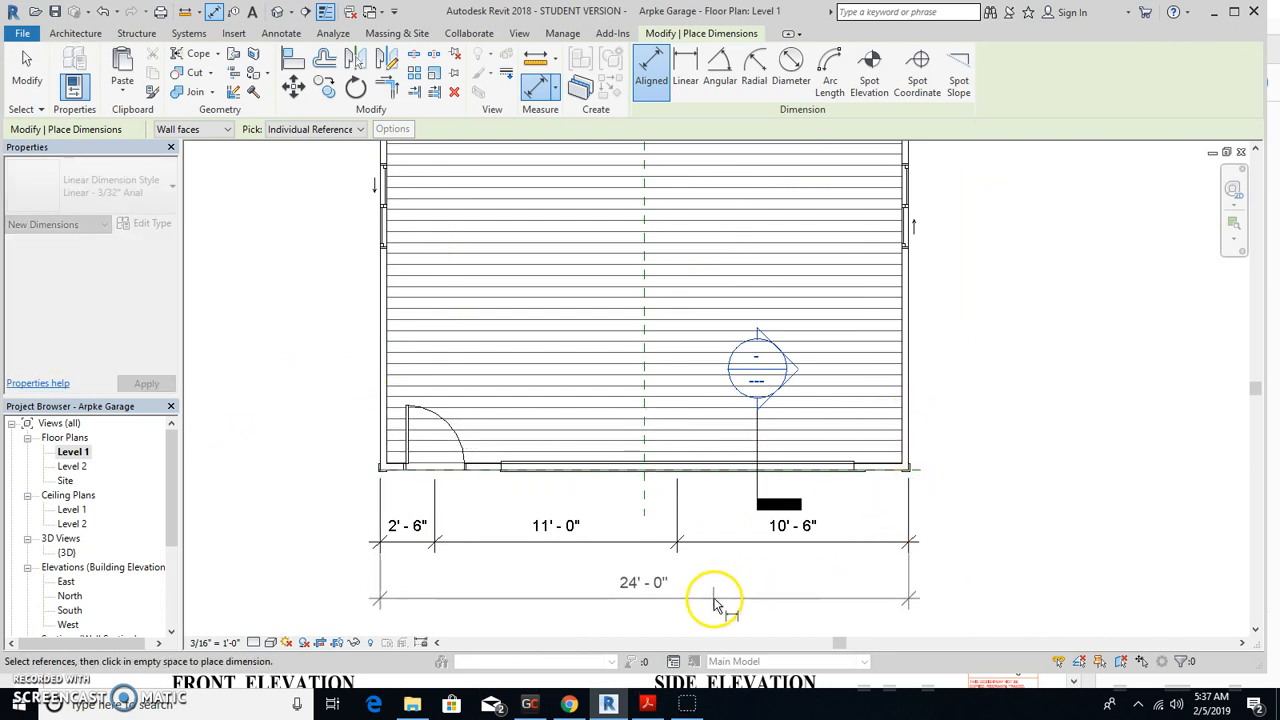
pyautogui.click(657, 590)
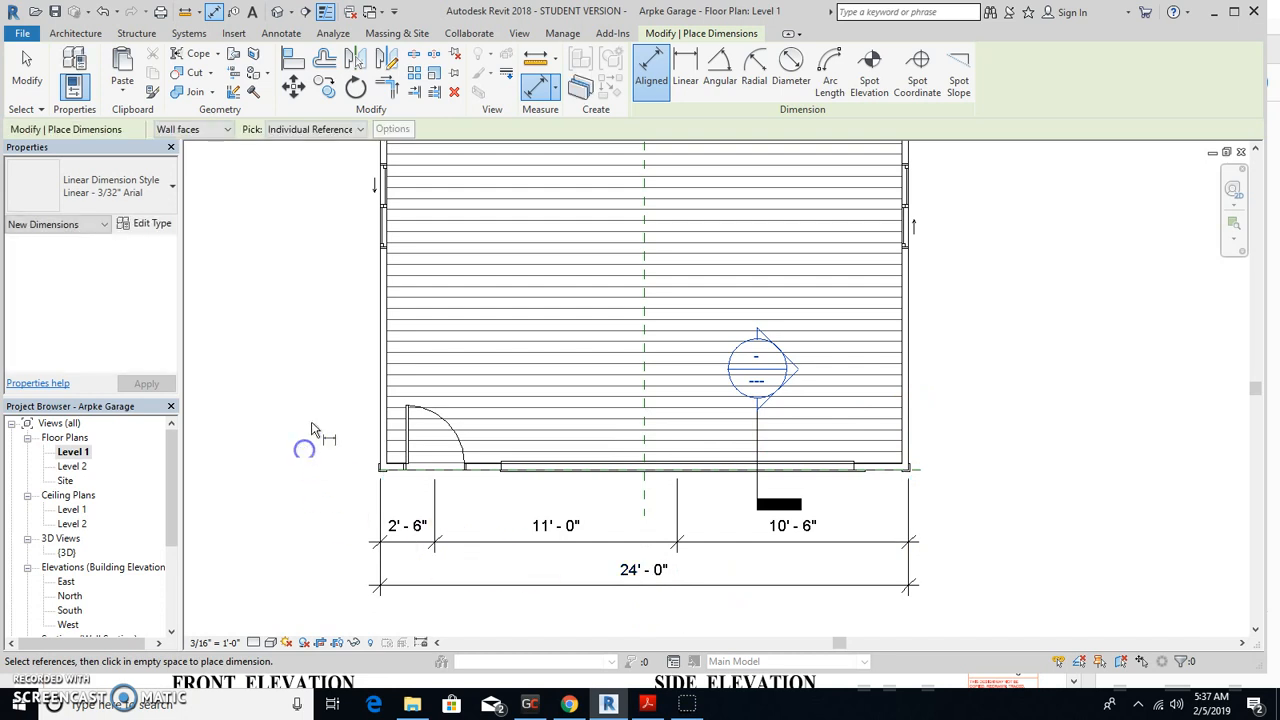
# - Dimension the west side wall with an aligned string from the back wall's outer face through the window center to the front wall's outer face
pyautogui.scroll(2, 378, 318)
pyautogui.scroll(-3, 360, 242)
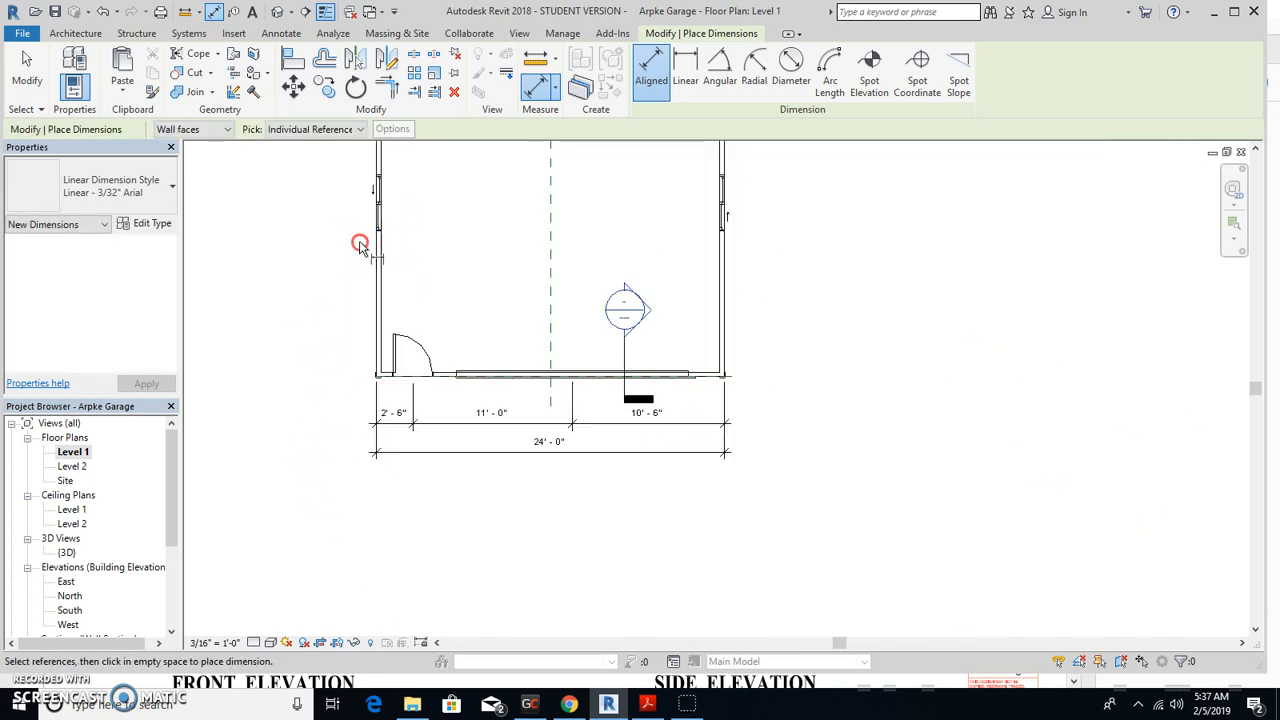
pyautogui.moveTo(363, 243); pyautogui.dragTo(460, 414, button='middle')
pyautogui.scroll(3, 490, 195)
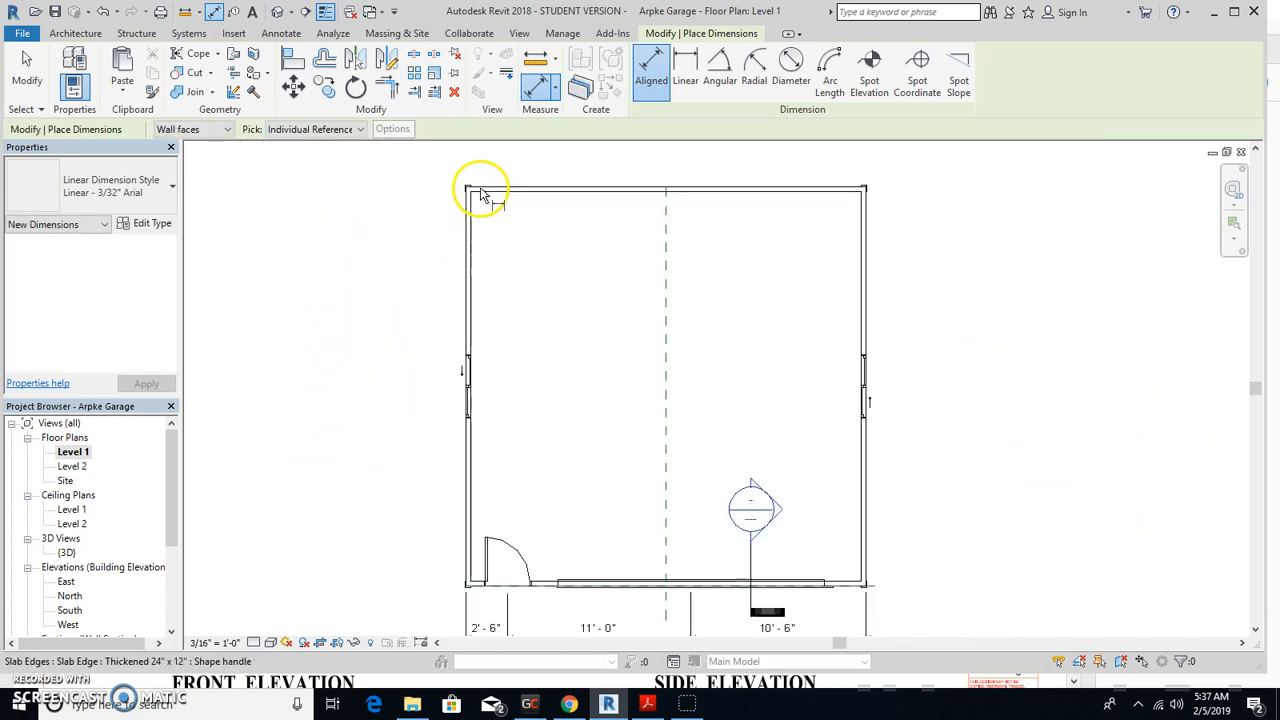
pyautogui.click(490, 192)
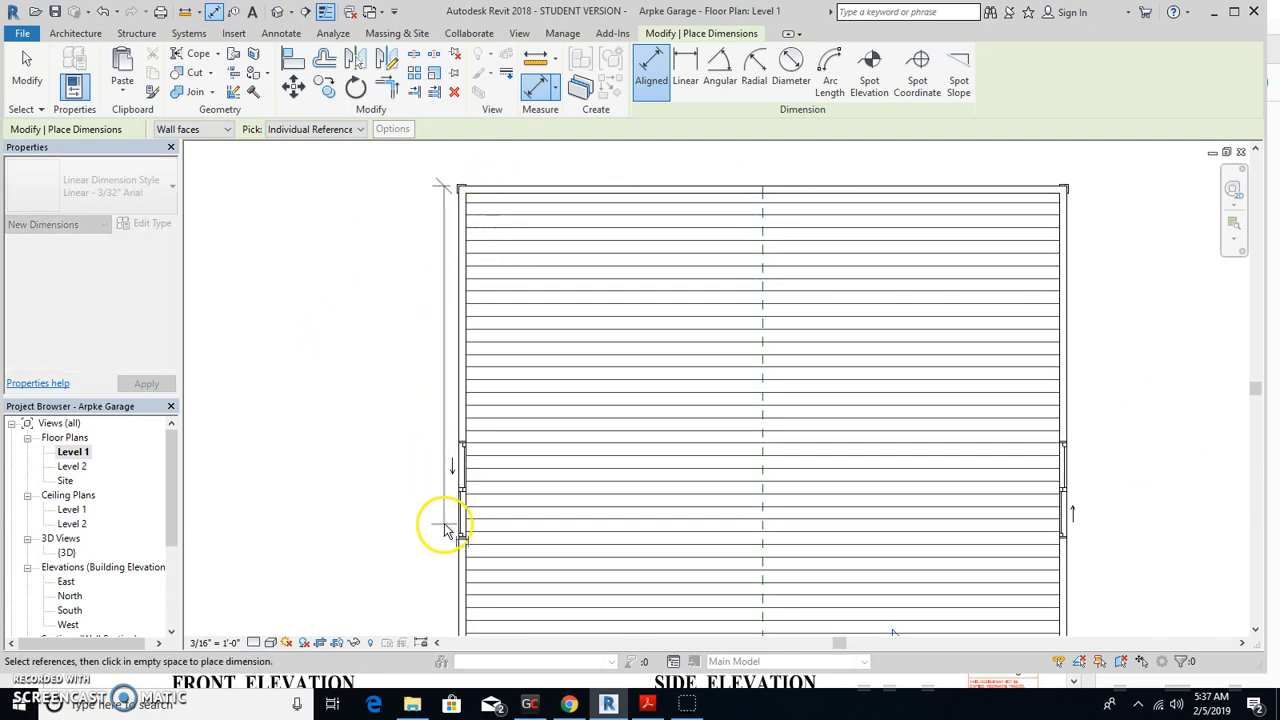
pyautogui.click(460, 492)
pyautogui.moveTo(386, 586); pyautogui.dragTo(454, 396, button='middle')
pyautogui.scroll(-1, 454, 396)
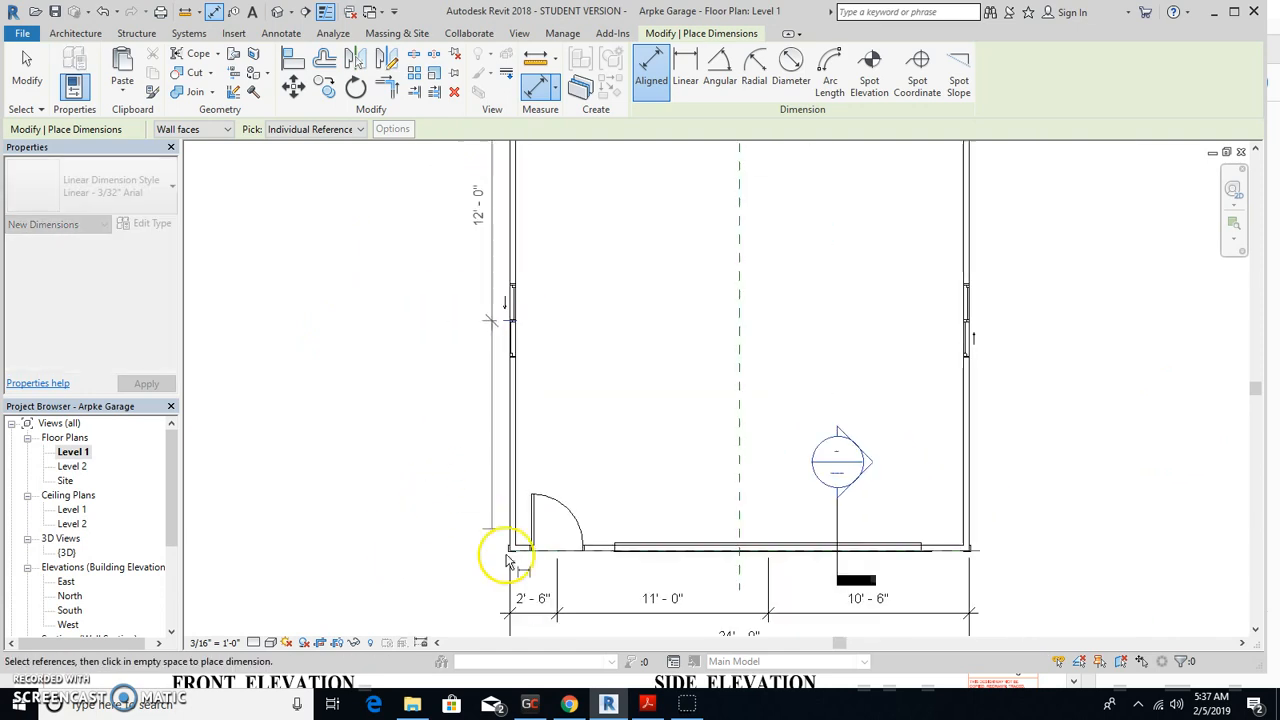
pyautogui.scroll(2, 519, 558)
pyautogui.click(418, 430)
pyautogui.scroll(-4, 337, 409)
pyautogui.scroll(1, 394, 469)
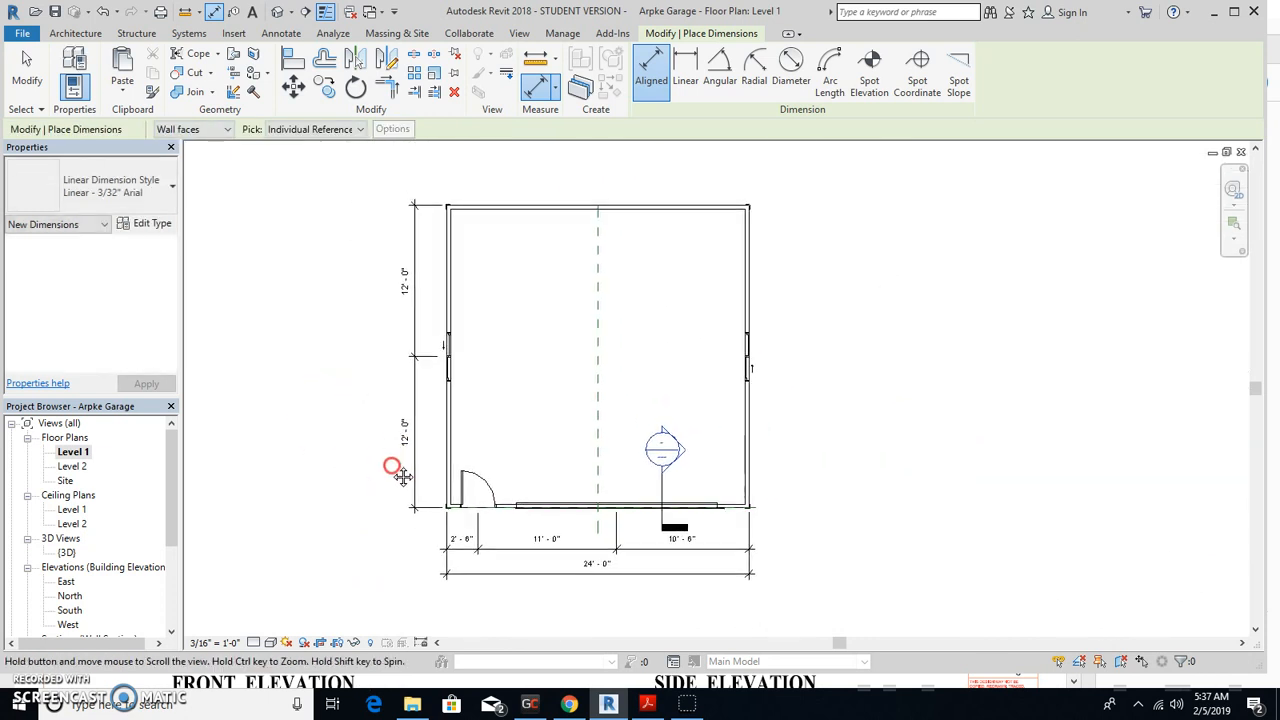
pyautogui.moveTo(394, 469); pyautogui.dragTo(435, 441, button='middle')
pyautogui.moveTo(423, 357); pyautogui.dragTo(363, 360, button='middle')
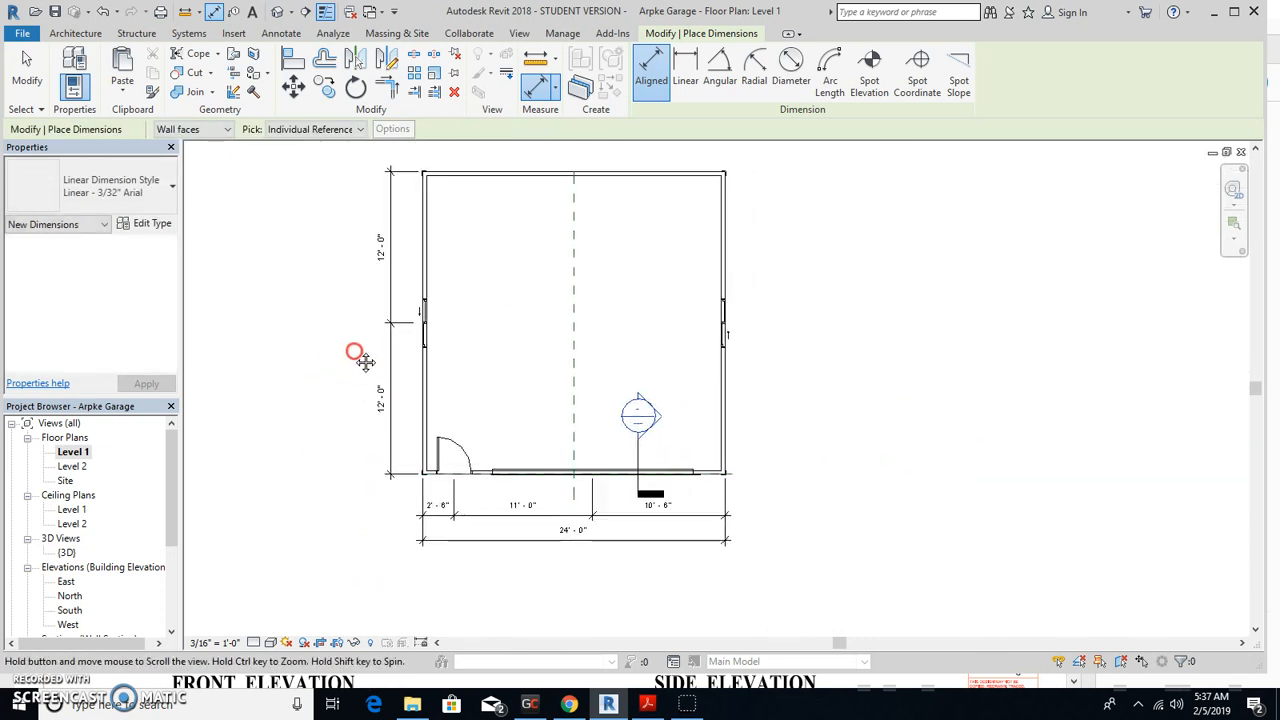
pyautogui.scroll(3, 491, 366)
pyautogui.scroll(-3, 491, 357)
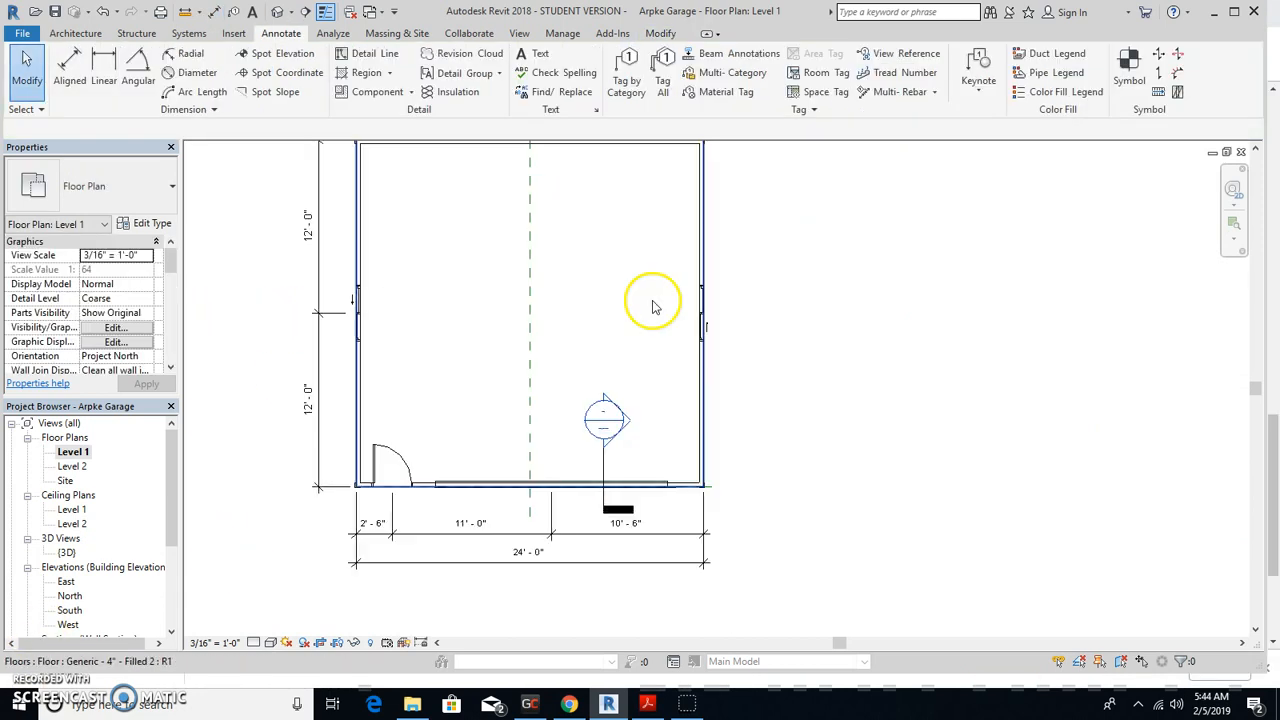
pyautogui.scroll(1, 600, 308)
pyautogui.moveTo(574, 309)
pyautogui.mouseDown(button='middle')
pyautogui.moveTo(640, 480)
pyautogui.moveTo(645, 335)
pyautogui.mouseUp(button='middle')
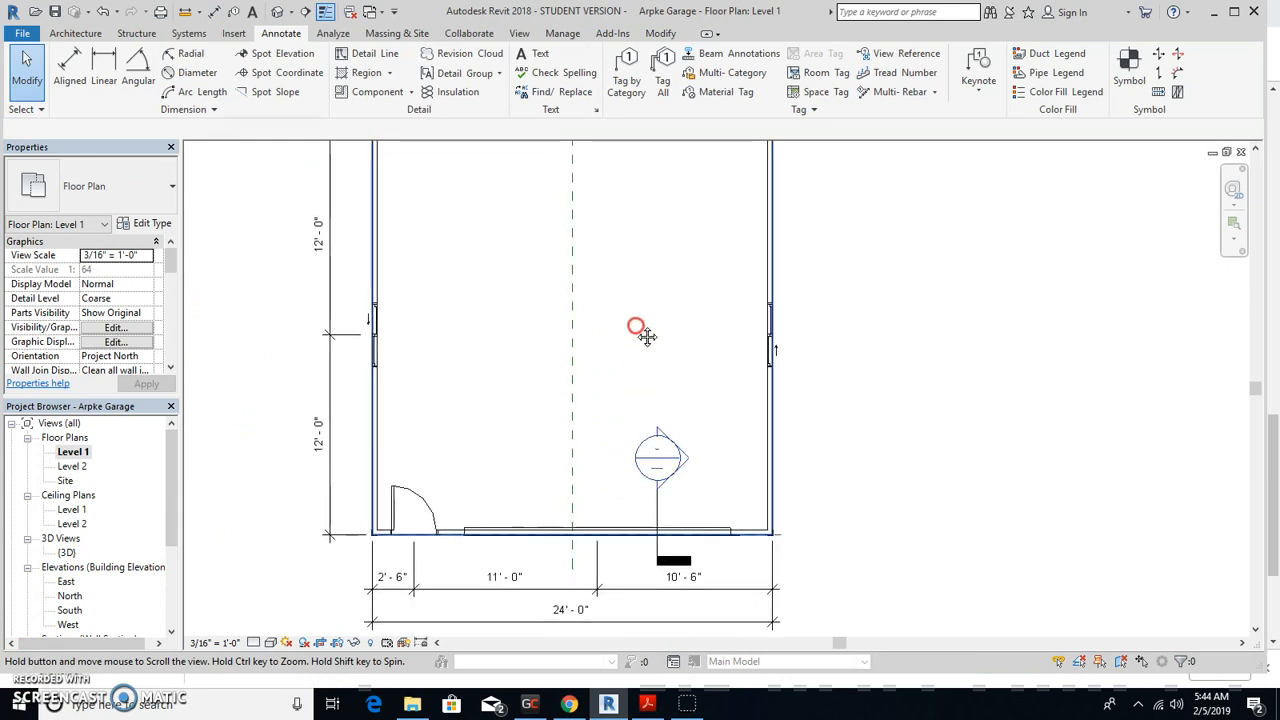
# - Check the front and side elevation drawings on arpke.pdf in Acrobat Reader and return to Revit
pyautogui.click(646, 705)
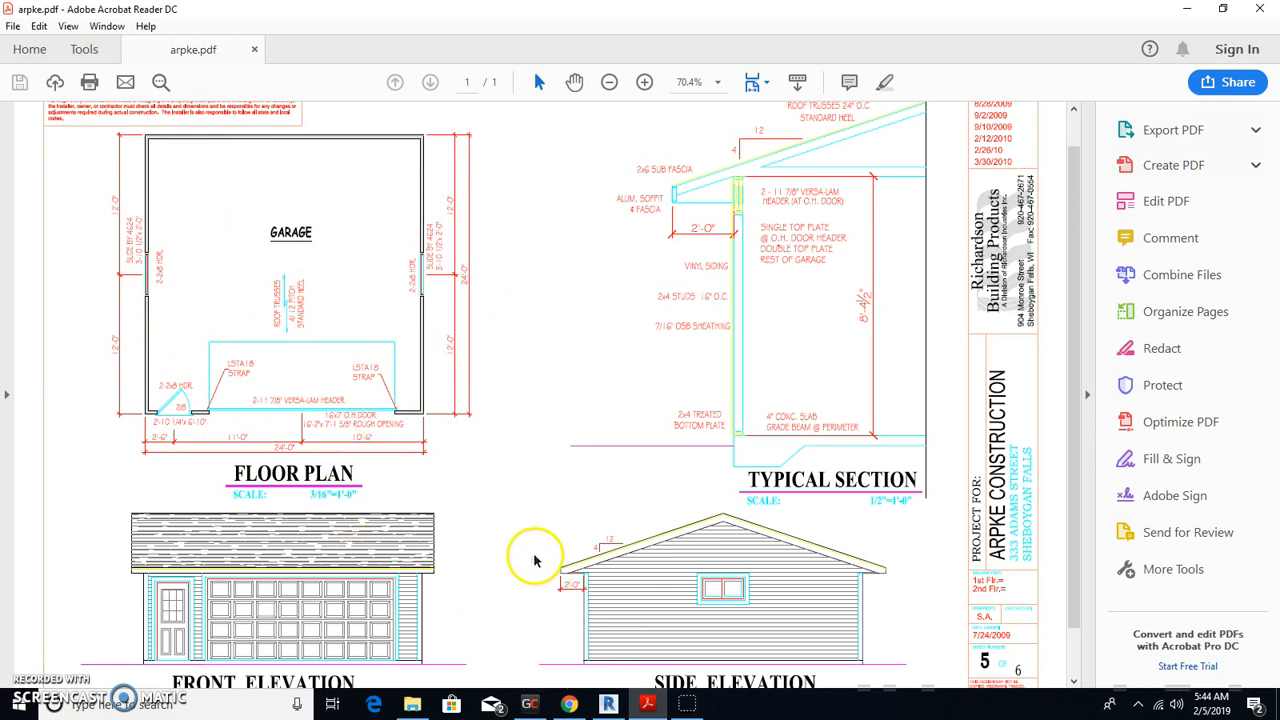
pyautogui.scroll(-1, 545, 577)
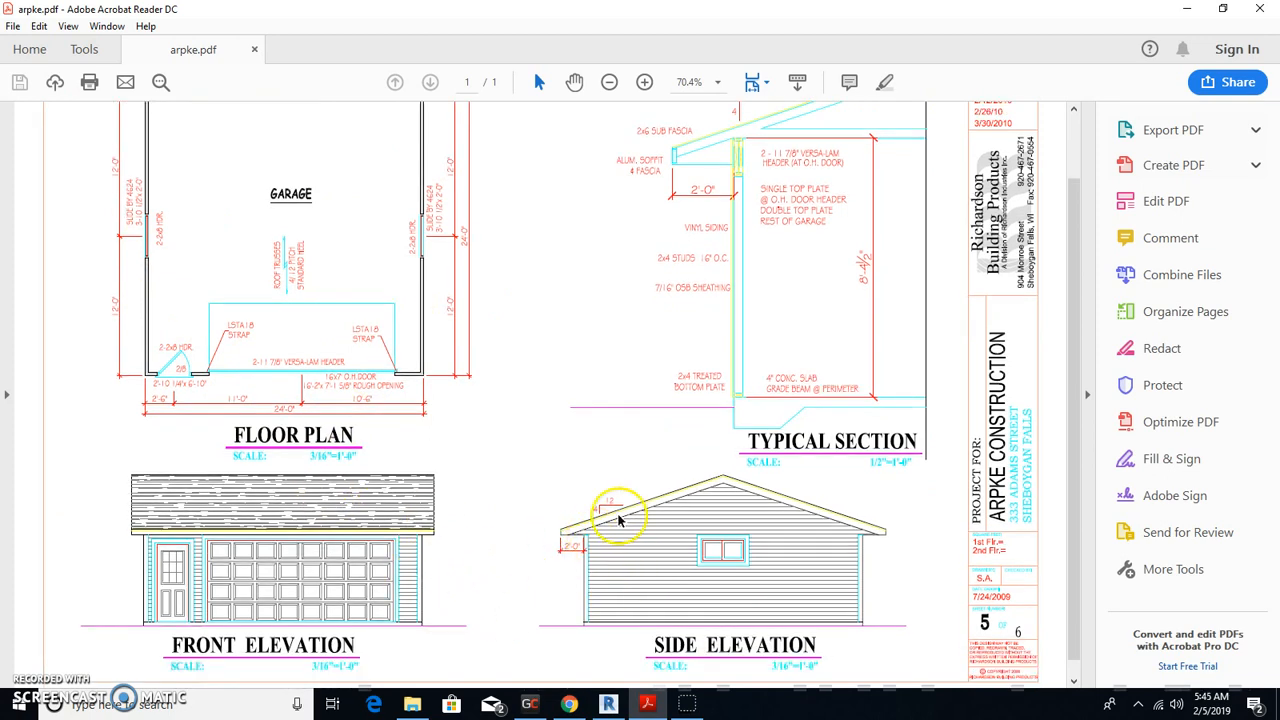
pyautogui.click(607, 705)
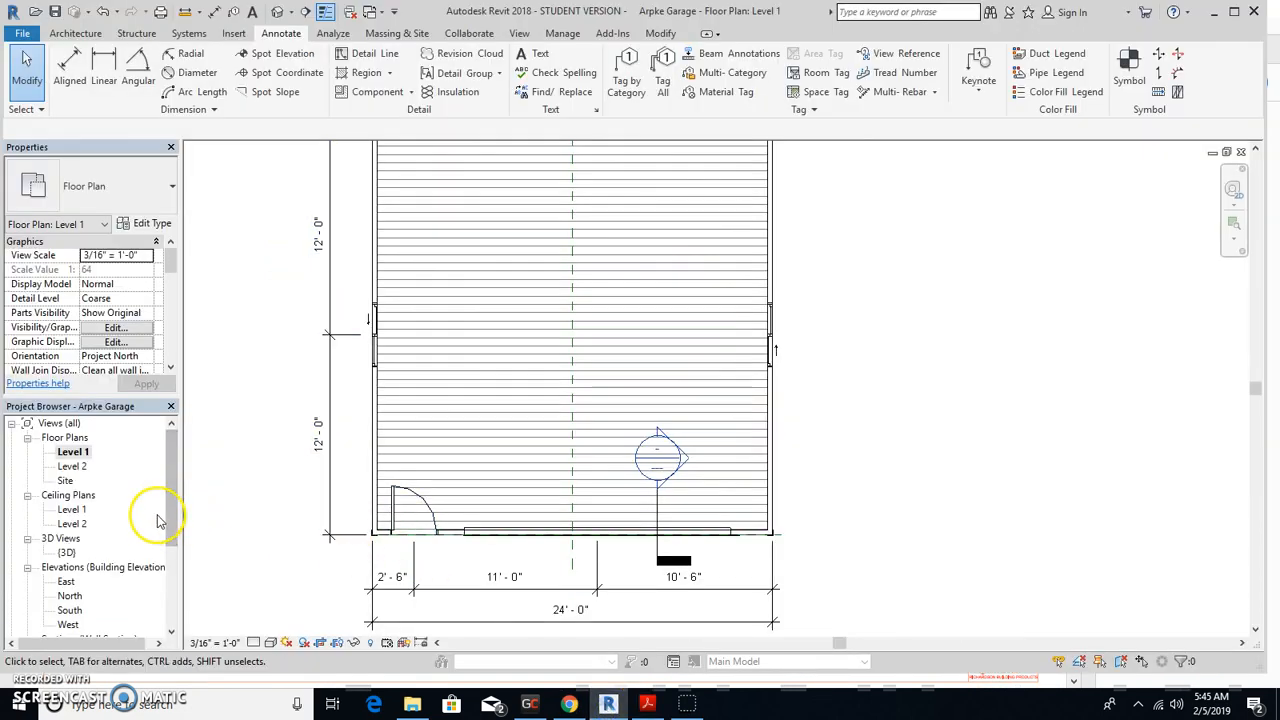
# - Open the East building elevation and bring the garage and its surrounding trees into close view
pyautogui.moveTo(171, 510); pyautogui.dragTo(172, 550)
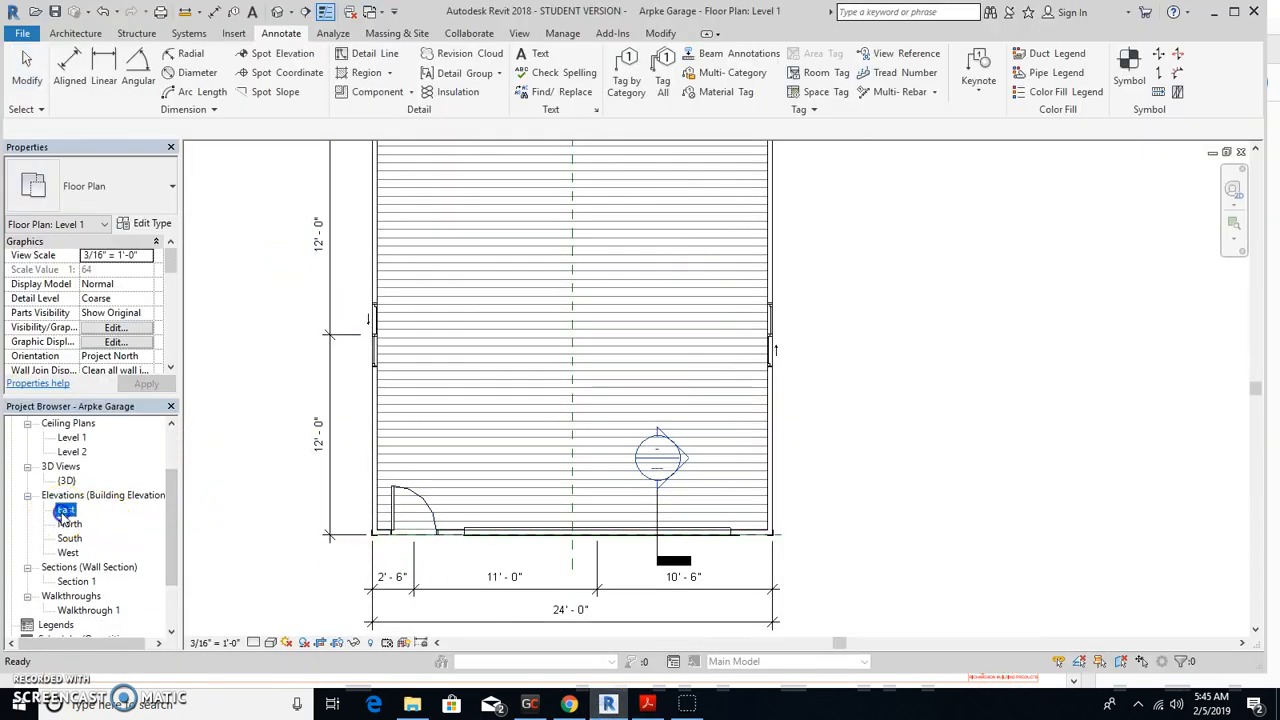
pyautogui.doubleClick(65, 510)
pyautogui.scroll(2, 829, 423)
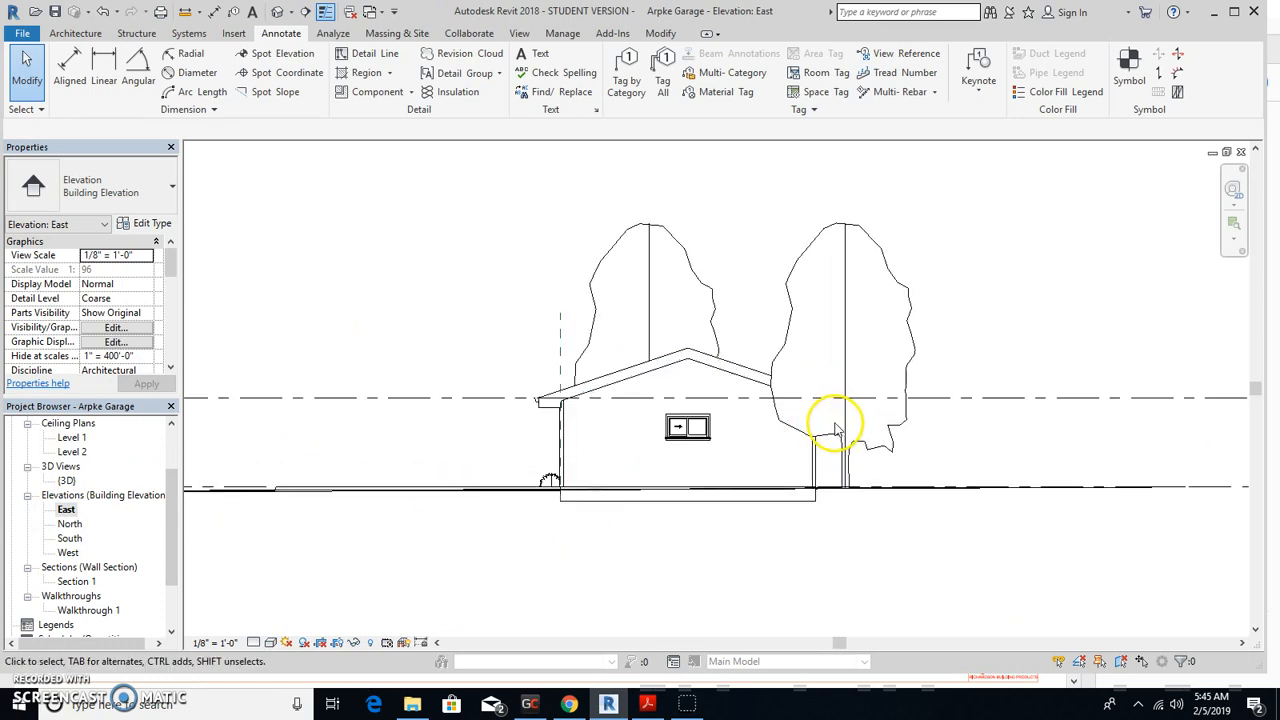
pyautogui.scroll(1, 737, 443)
pyautogui.scroll(1, 381, 396)
pyautogui.moveTo(381, 396); pyautogui.dragTo(366, 432, button='middle')
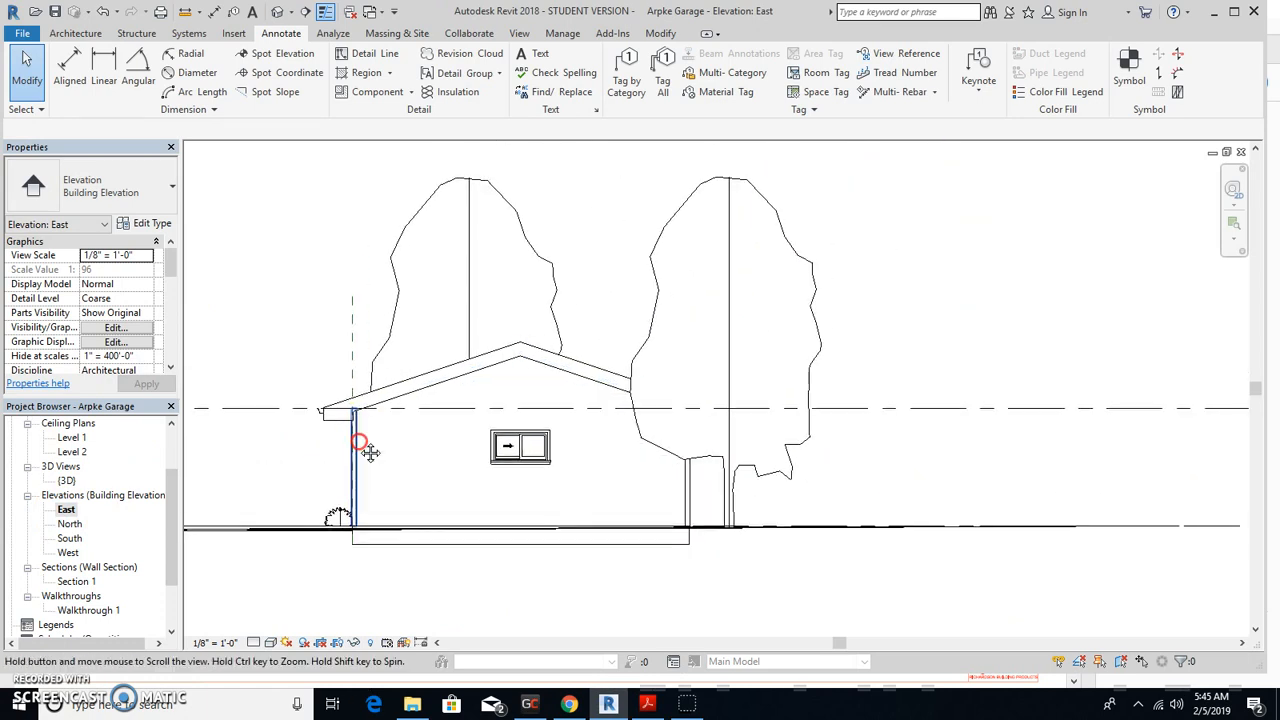
# - Hide the two Red Ash trees, as individual elements, in the East elevation view
pyautogui.click(510, 212)
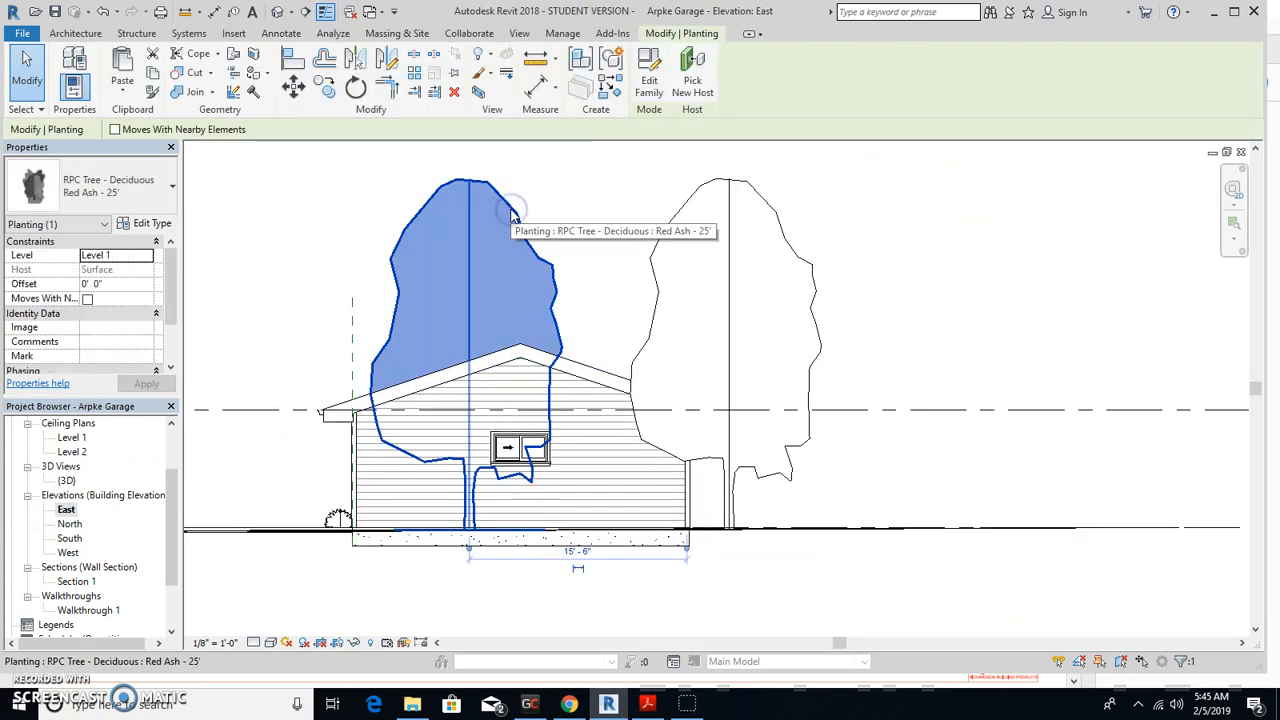
pyautogui.rightClick(510, 210)
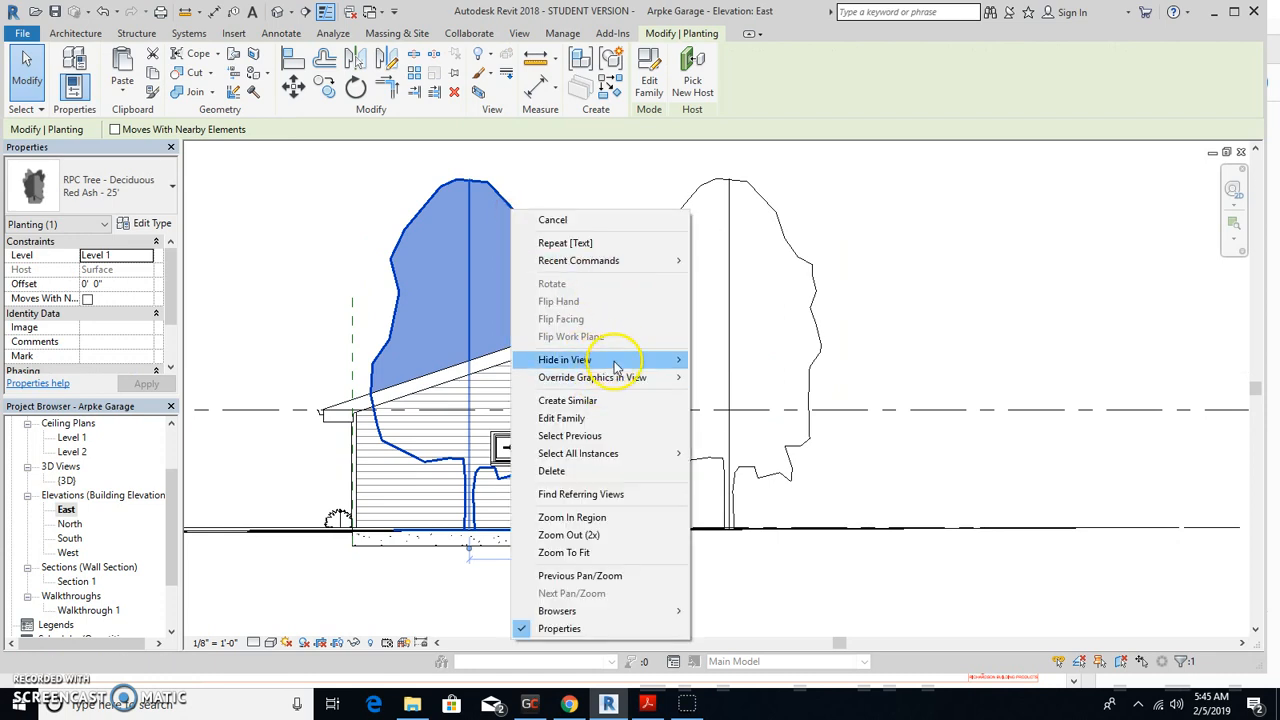
pyautogui.moveTo(610, 360)
pyautogui.click(733, 361)
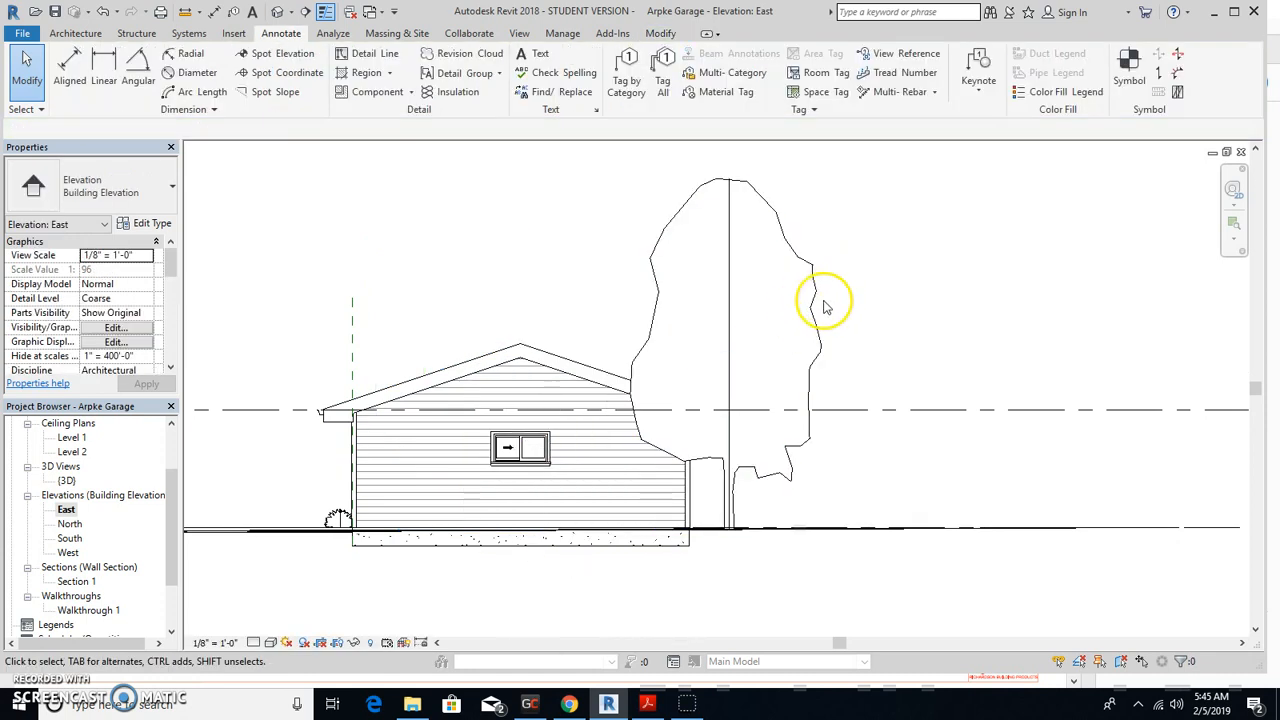
pyautogui.click(817, 312)
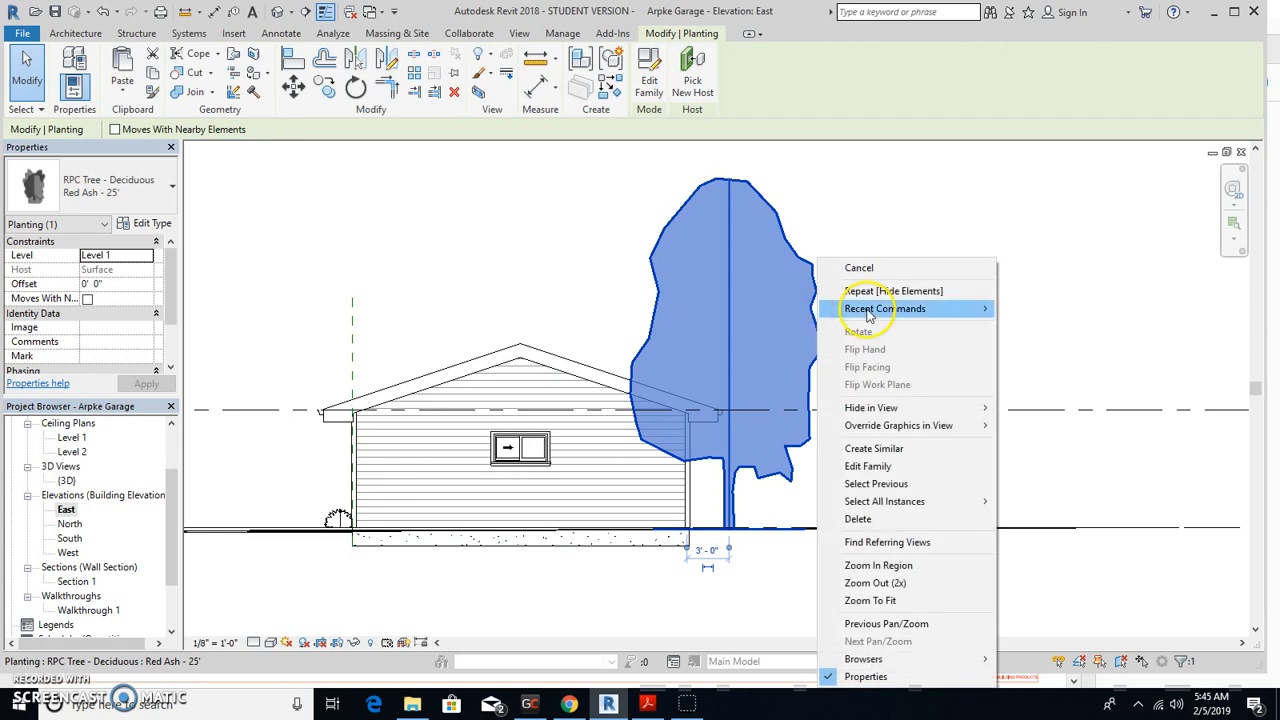
pyautogui.moveTo(885, 408)
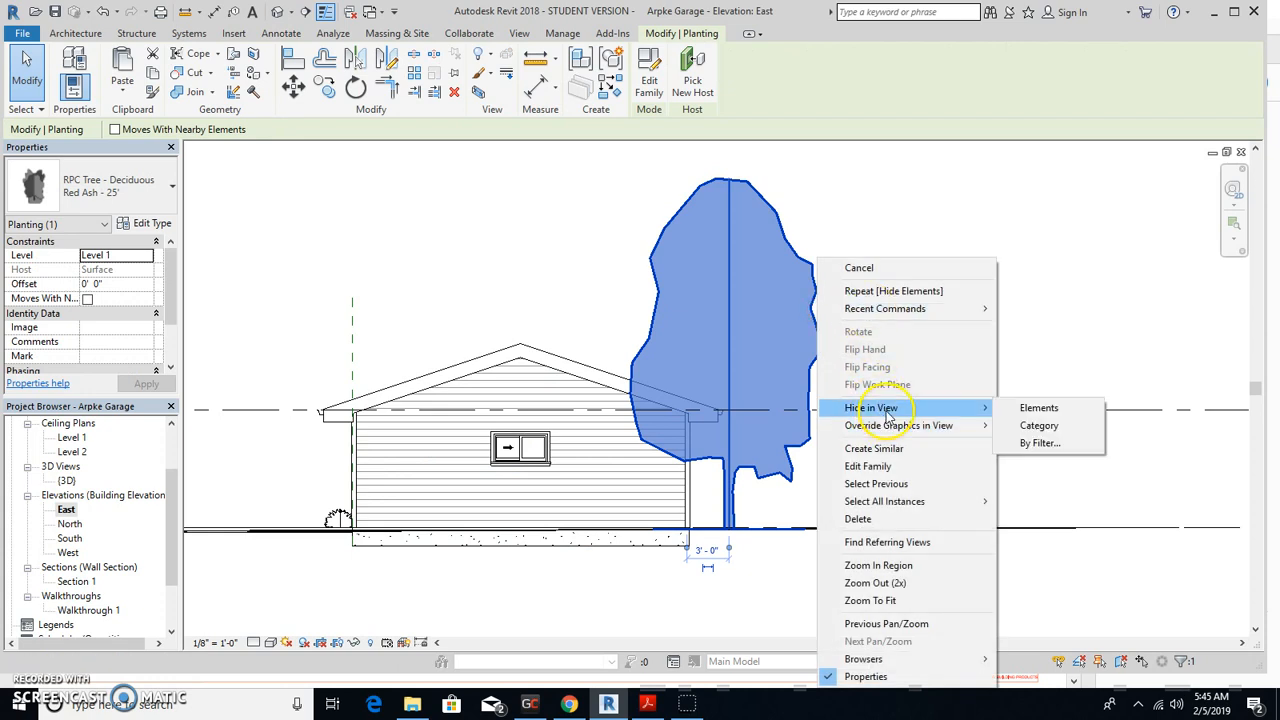
pyautogui.click(1030, 408)
# - Add an aligned dimension to the rear eave overhang, from the wall's outer face to the fascia's outer edge, placed below the soffit
pyautogui.scroll(5, 675, 487)
pyautogui.scroll(-2, 716, 449)
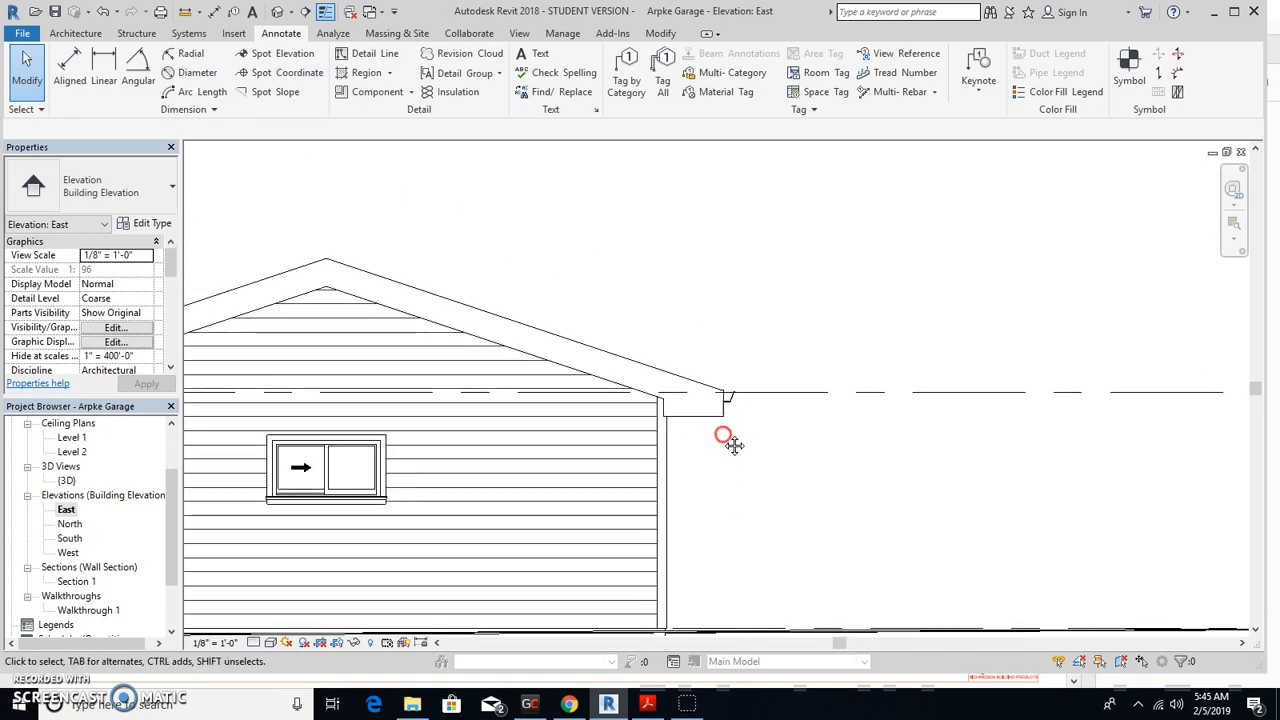
pyautogui.moveTo(726, 441); pyautogui.dragTo(566, 433, button='middle')
pyautogui.scroll(1, 577, 442)
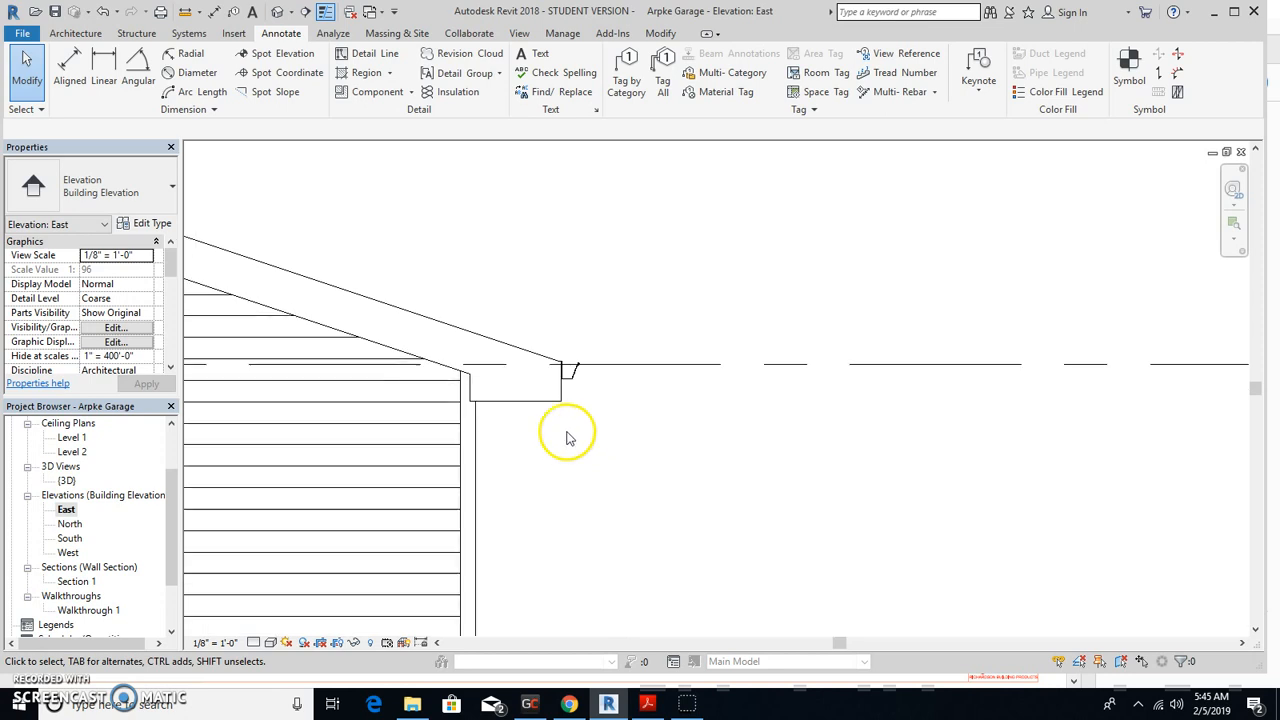
pyautogui.click(69, 68)
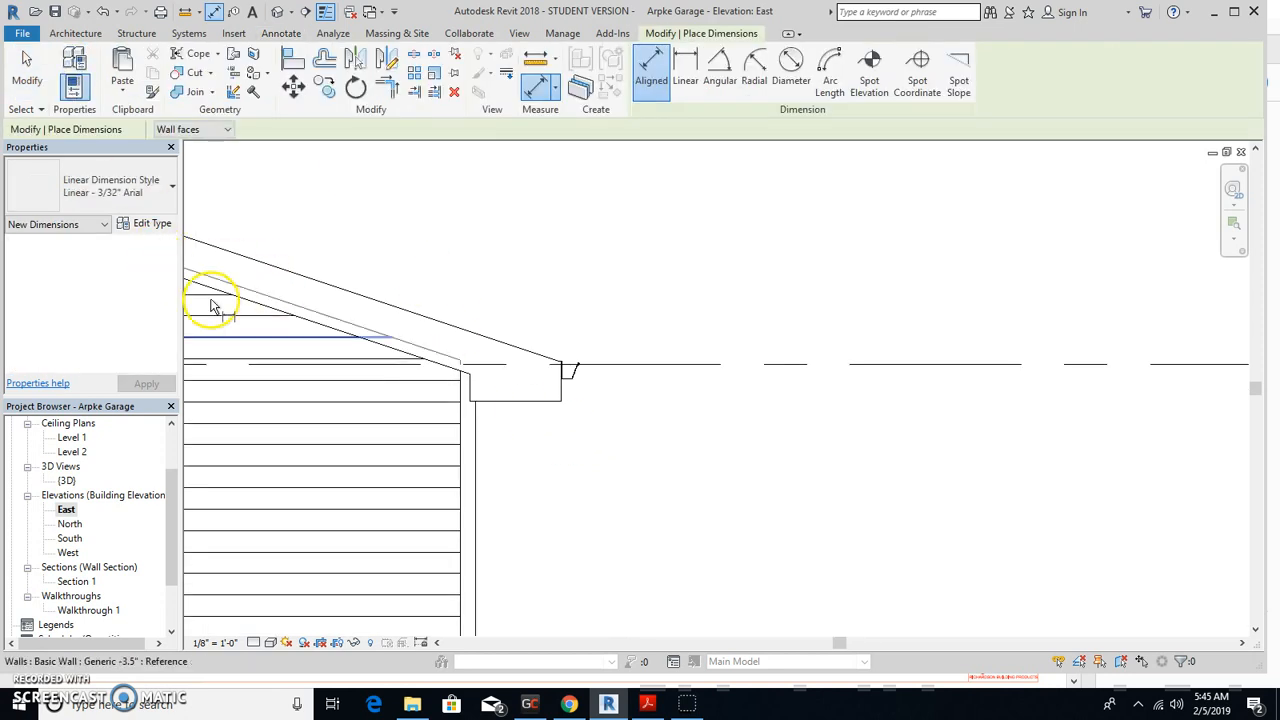
pyautogui.click(473, 425)
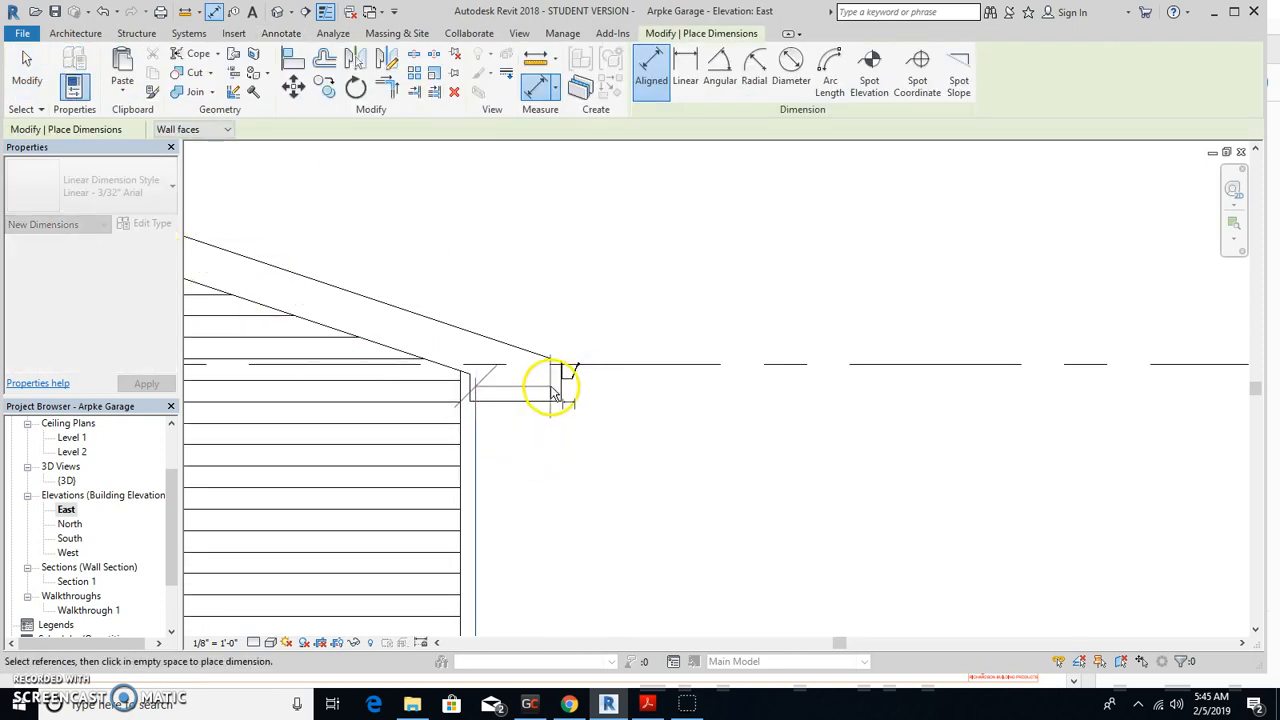
pyautogui.click(563, 392)
pyautogui.click(529, 512)
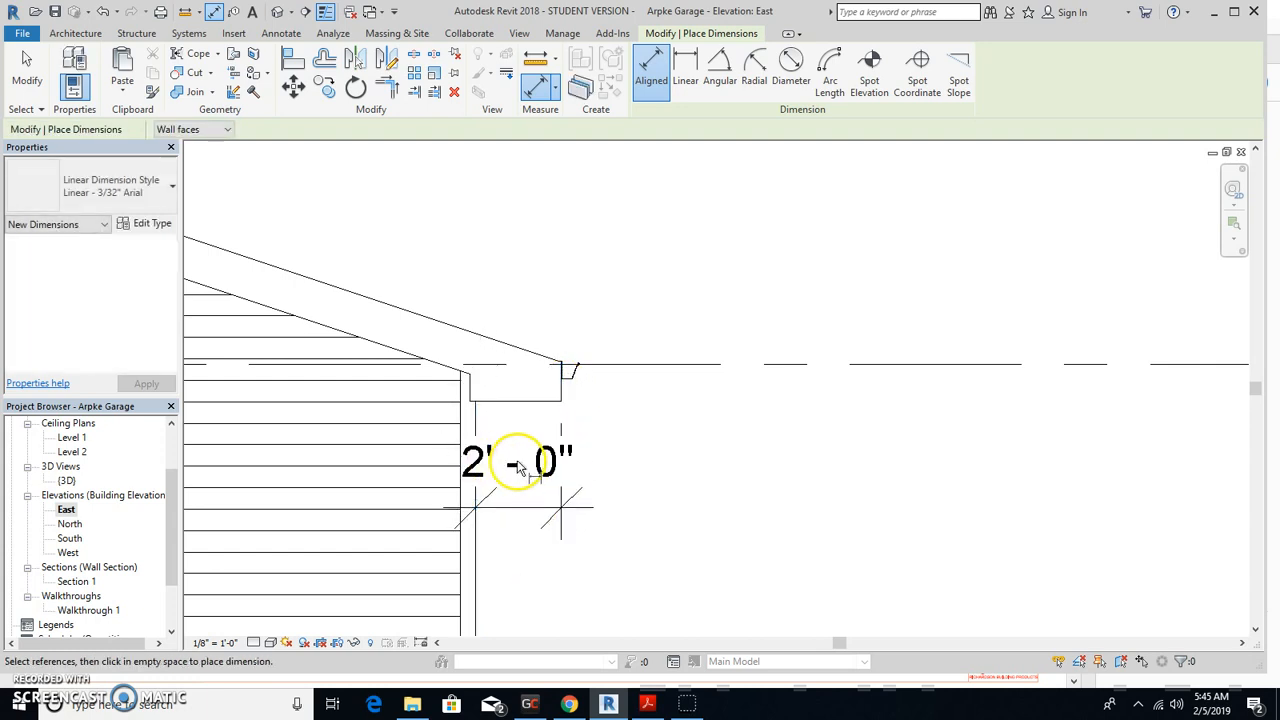
pyautogui.press('Escape')
pyautogui.press('Escape')
# - Move the rear overhang dimension's text outside and below its witness lines on a leader, and raise the dimension line closer to the soffit
pyautogui.click(515, 462)
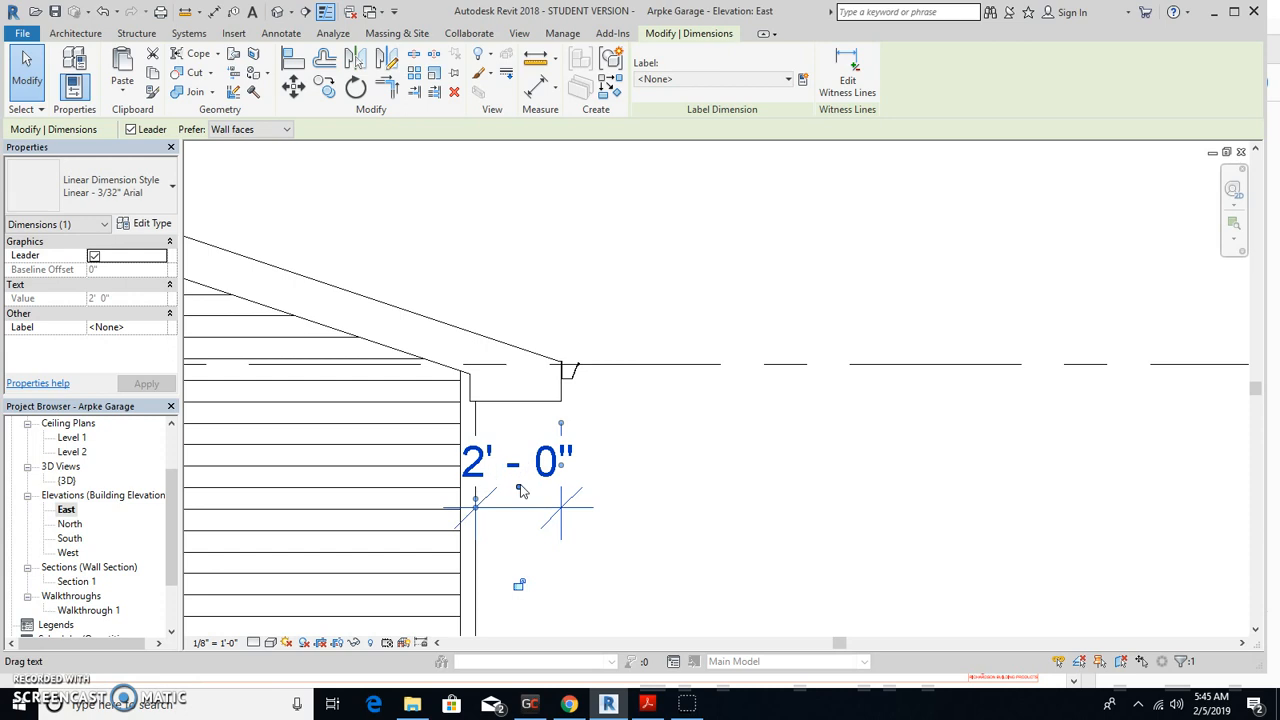
pyautogui.moveTo(585, 467)
pyautogui.mouseDown()
pyautogui.moveTo(657, 449)
pyautogui.moveTo(660, 462)
pyautogui.mouseUp()
pyautogui.click(667, 497)
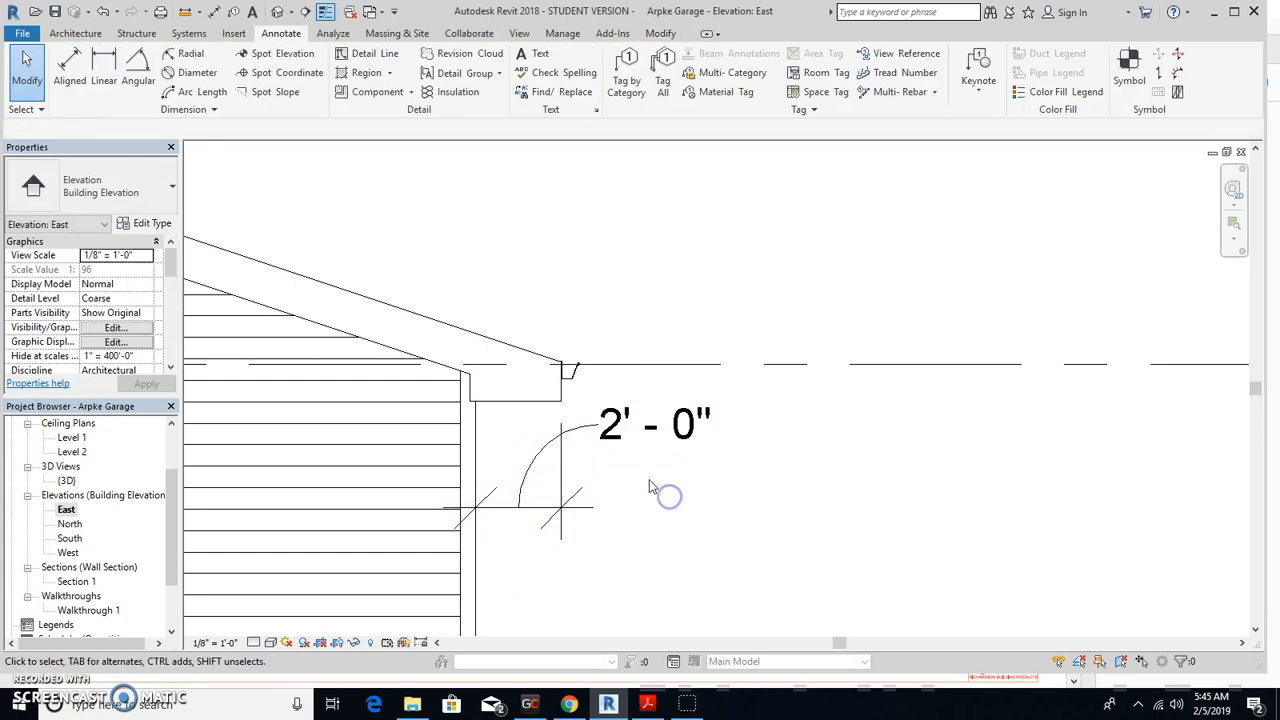
pyautogui.scroll(-1, 637, 501)
pyautogui.moveTo(636, 500); pyautogui.dragTo(648, 408, button='middle')
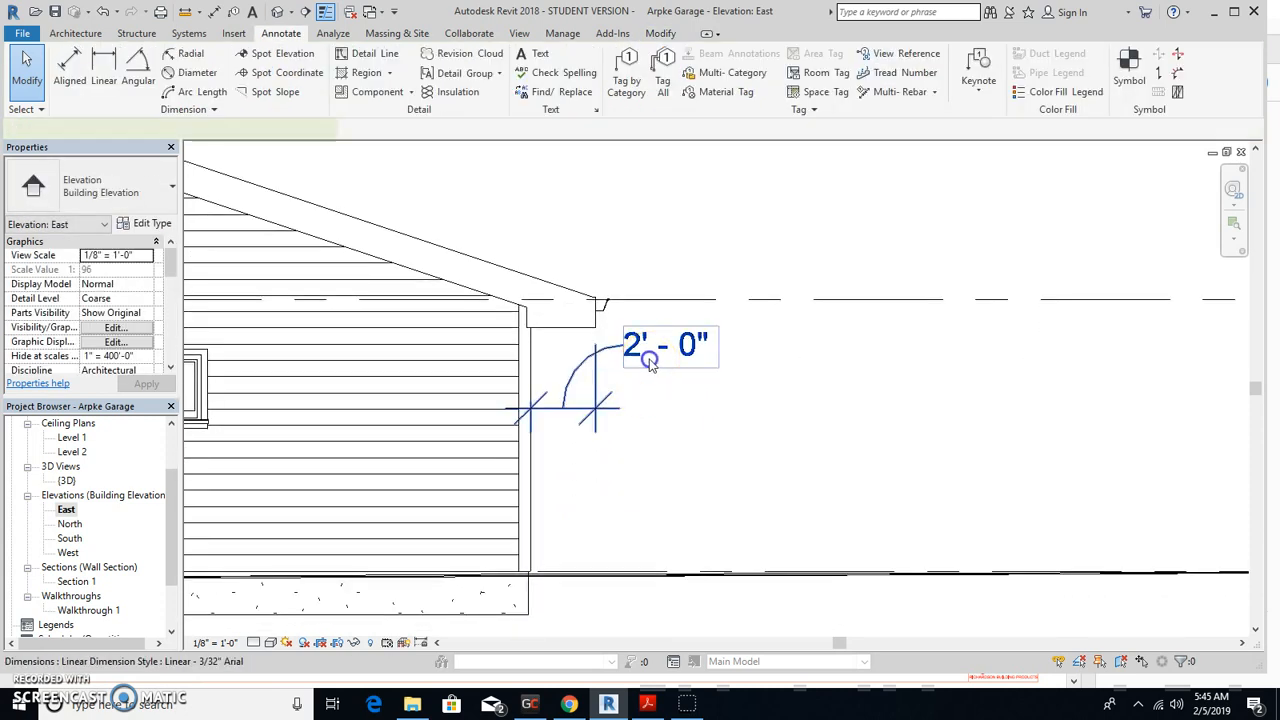
pyautogui.click(648, 363)
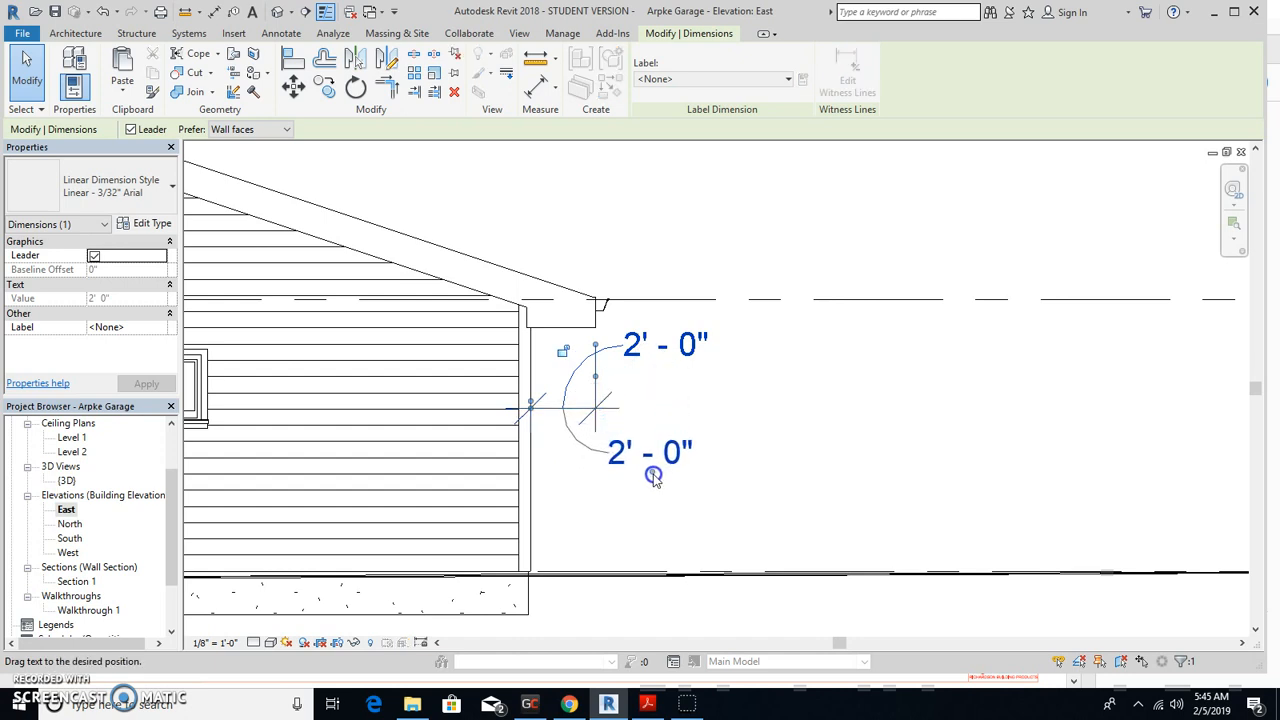
pyautogui.moveTo(651, 471); pyautogui.dragTo(654, 463)
pyautogui.click(654, 403)
pyautogui.click(591, 409)
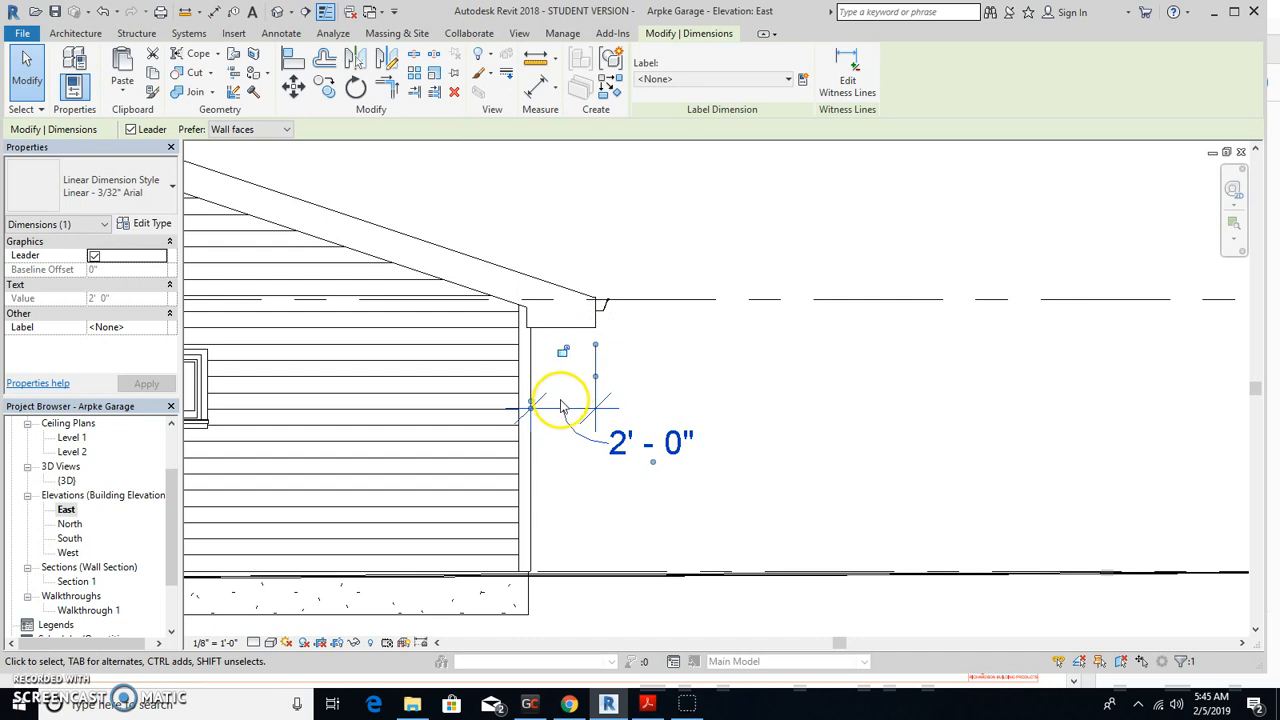
pyautogui.moveTo(565, 400); pyautogui.dragTo(564, 360)
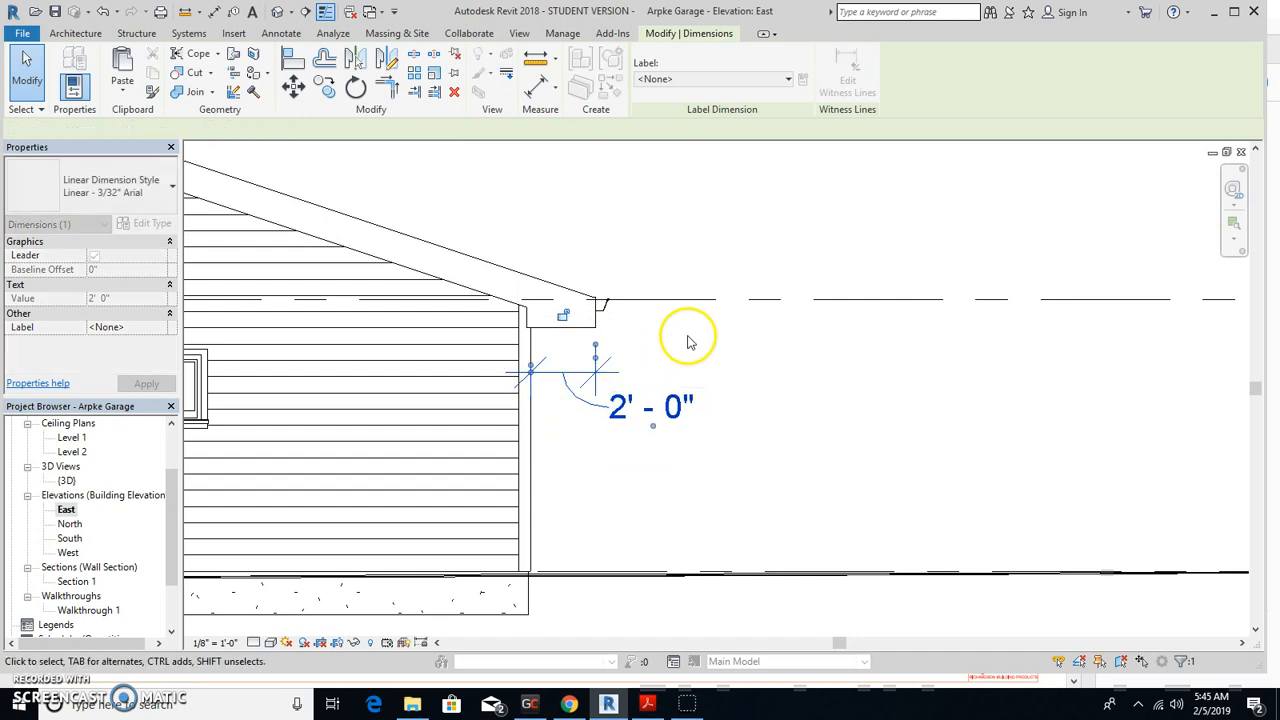
pyautogui.click(687, 339)
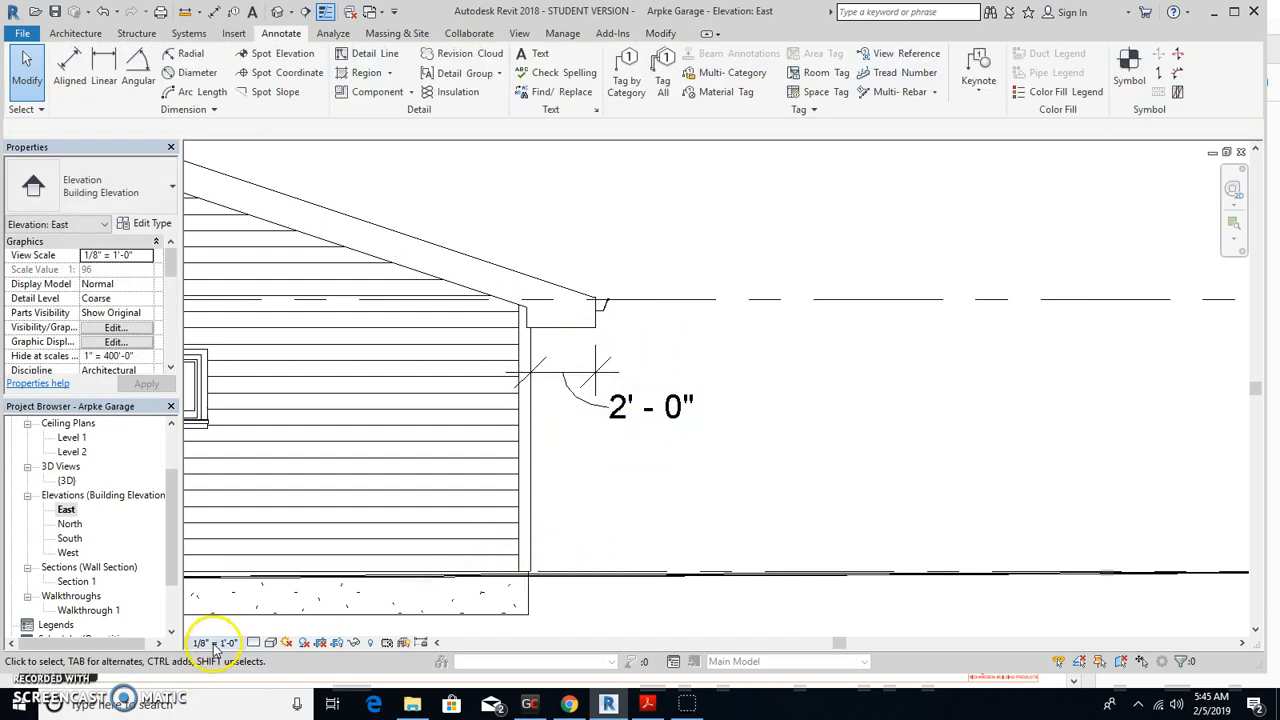
# - Check the side elevation's scale on arpke.pdf in Acrobat Reader, return to Revit and set the East view's scale to 3/16" = 1'-0"
pyautogui.click(648, 705)
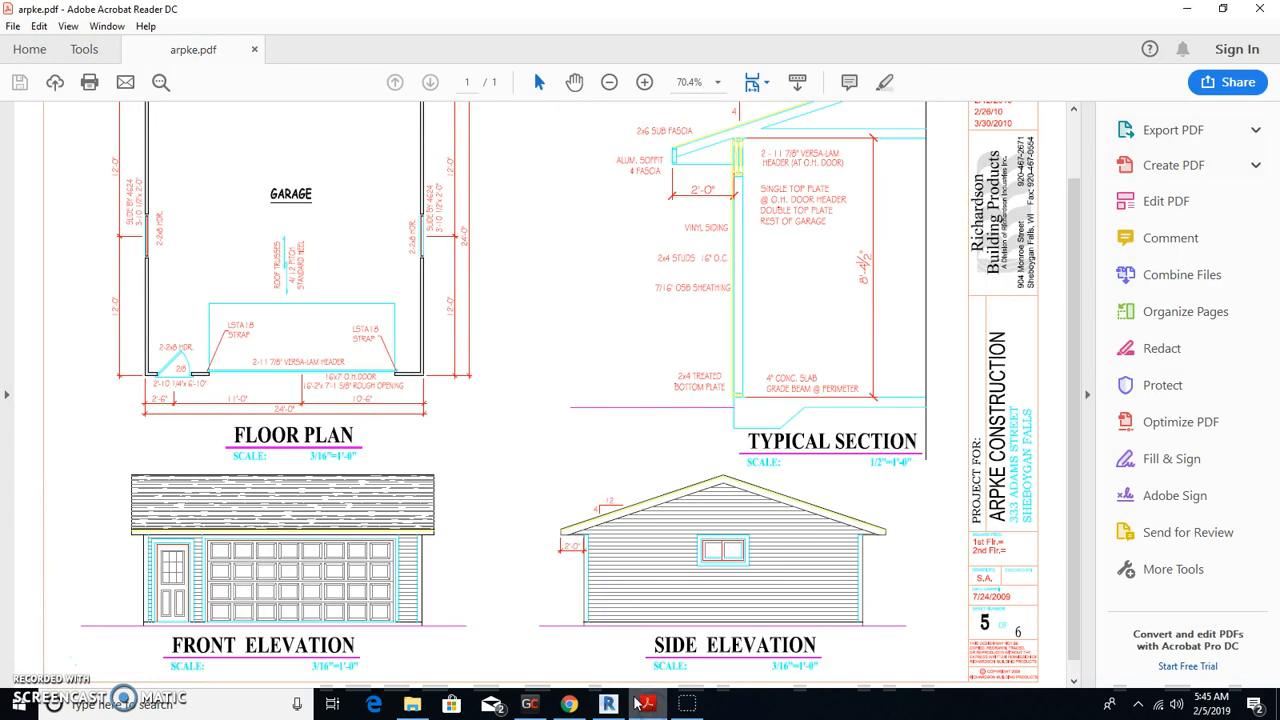
pyautogui.scroll(-1, 390, 598)
pyautogui.click(612, 705)
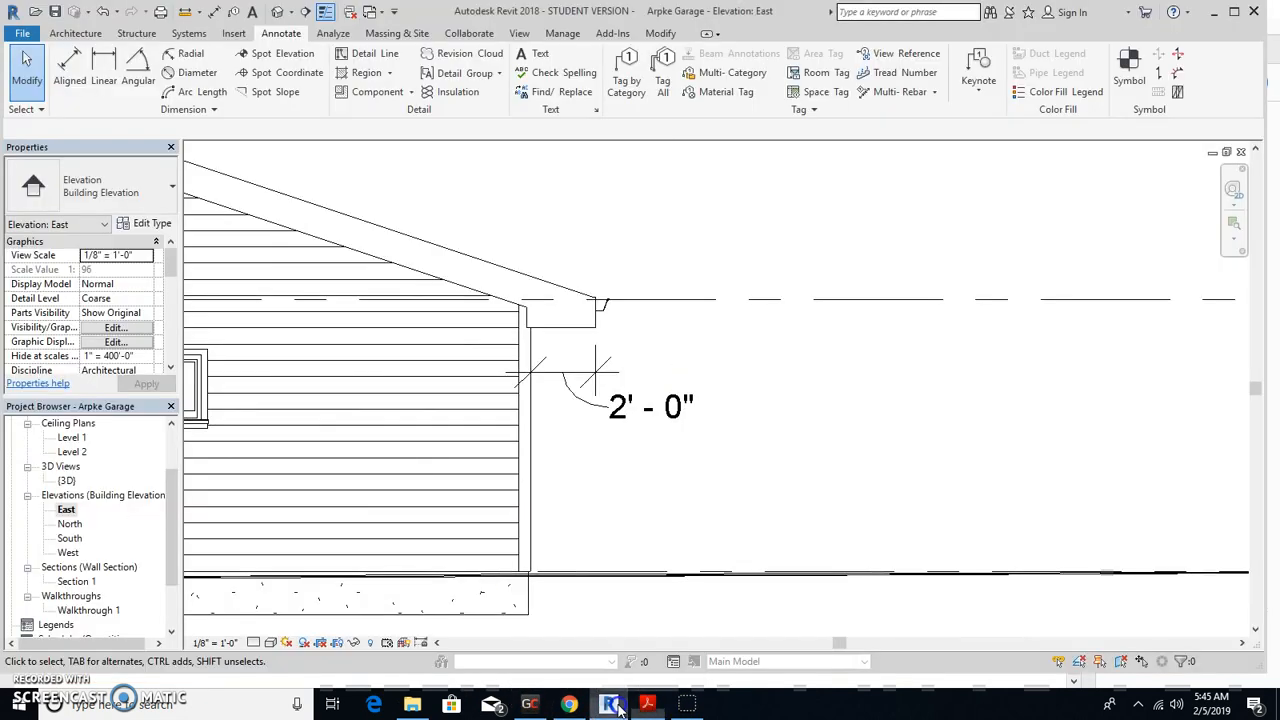
pyautogui.click(228, 642)
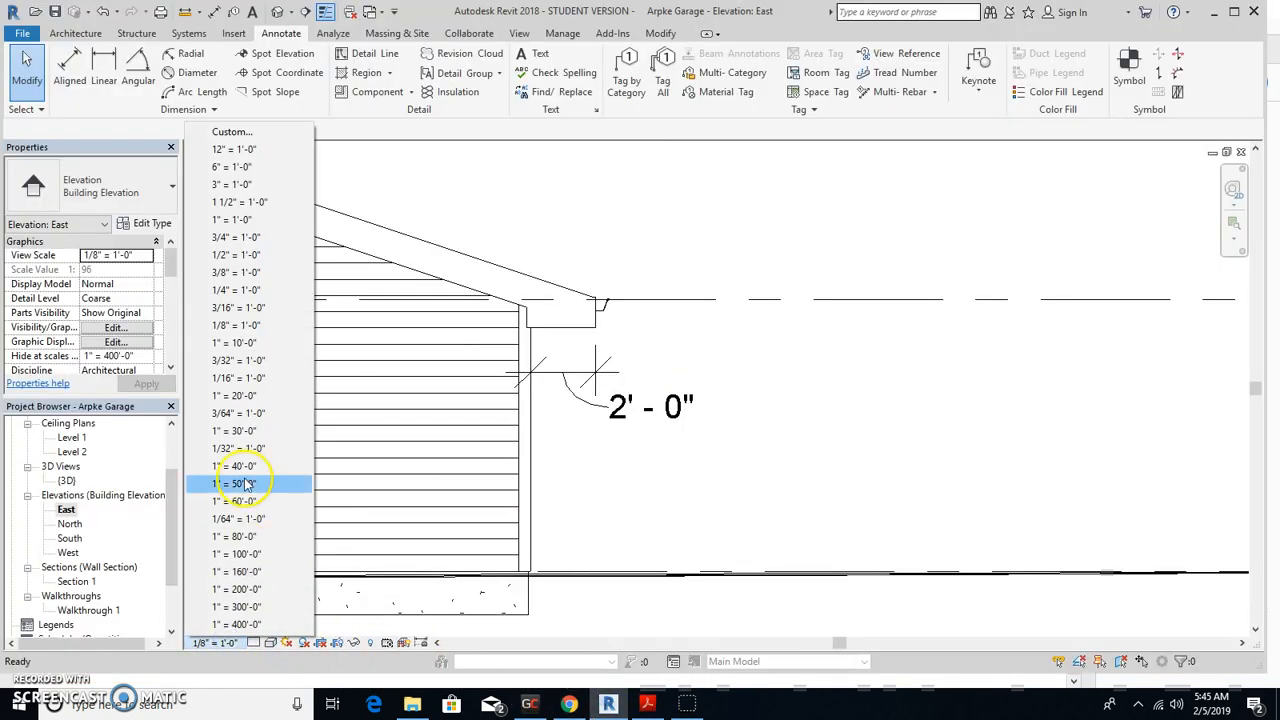
pyautogui.click(237, 307)
pyautogui.scroll(4, 586, 426)
pyautogui.scroll(-3, 586, 426)
pyautogui.scroll(-4, 497, 356)
pyautogui.moveTo(528, 385); pyautogui.dragTo(686, 446, button='middle')
pyautogui.scroll(2, 529, 304)
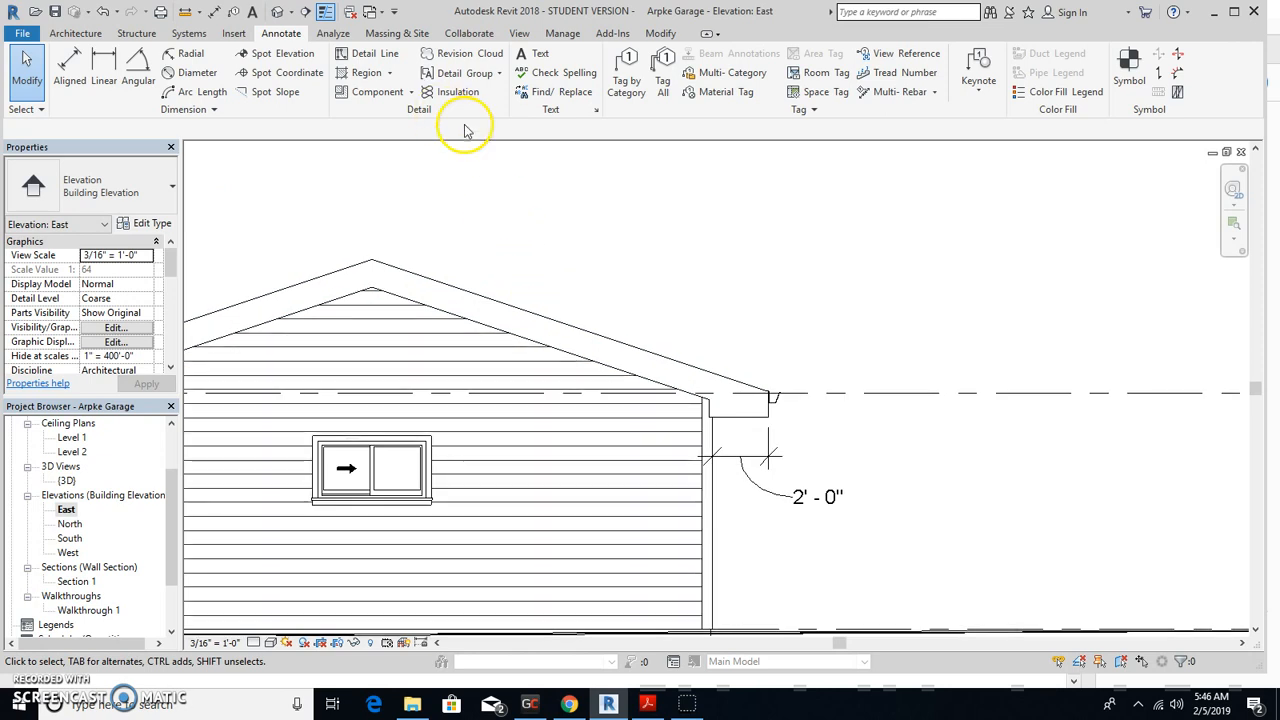
# - Add a triangle-style spot slope above the rear roof slope in the East elevation and shrink its triangle
pyautogui.click(266, 92)
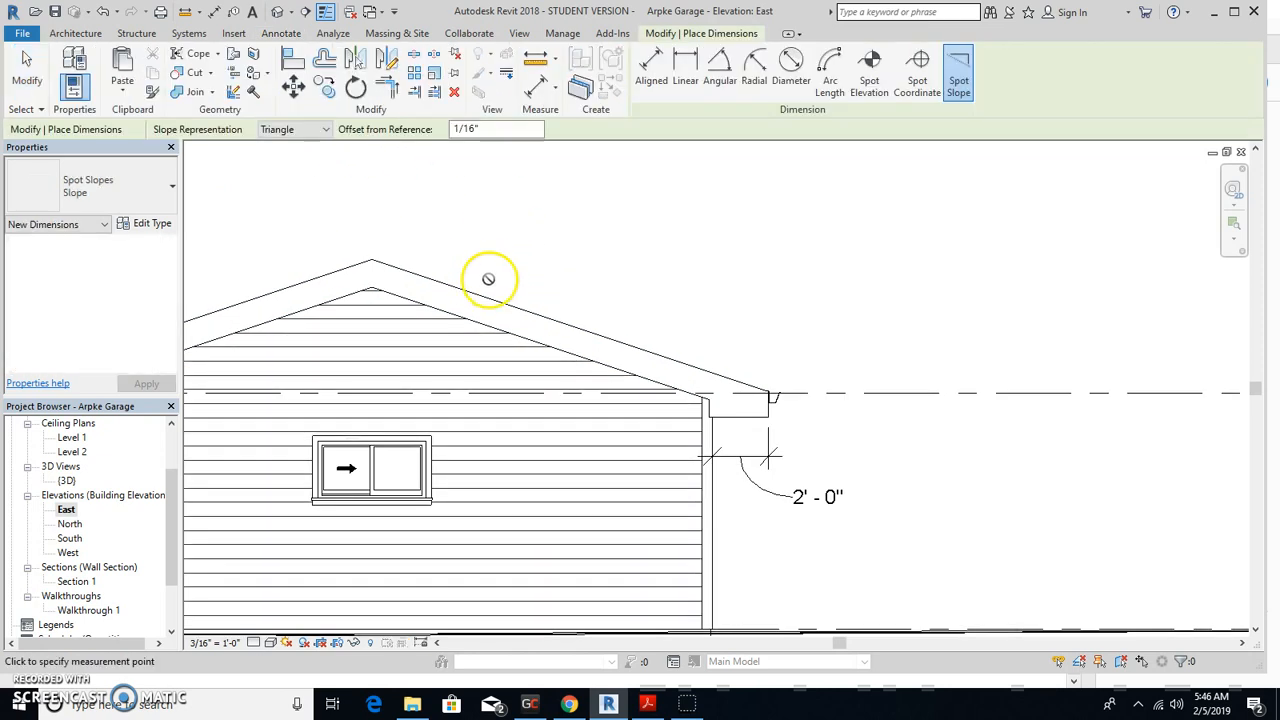
pyautogui.click(536, 310)
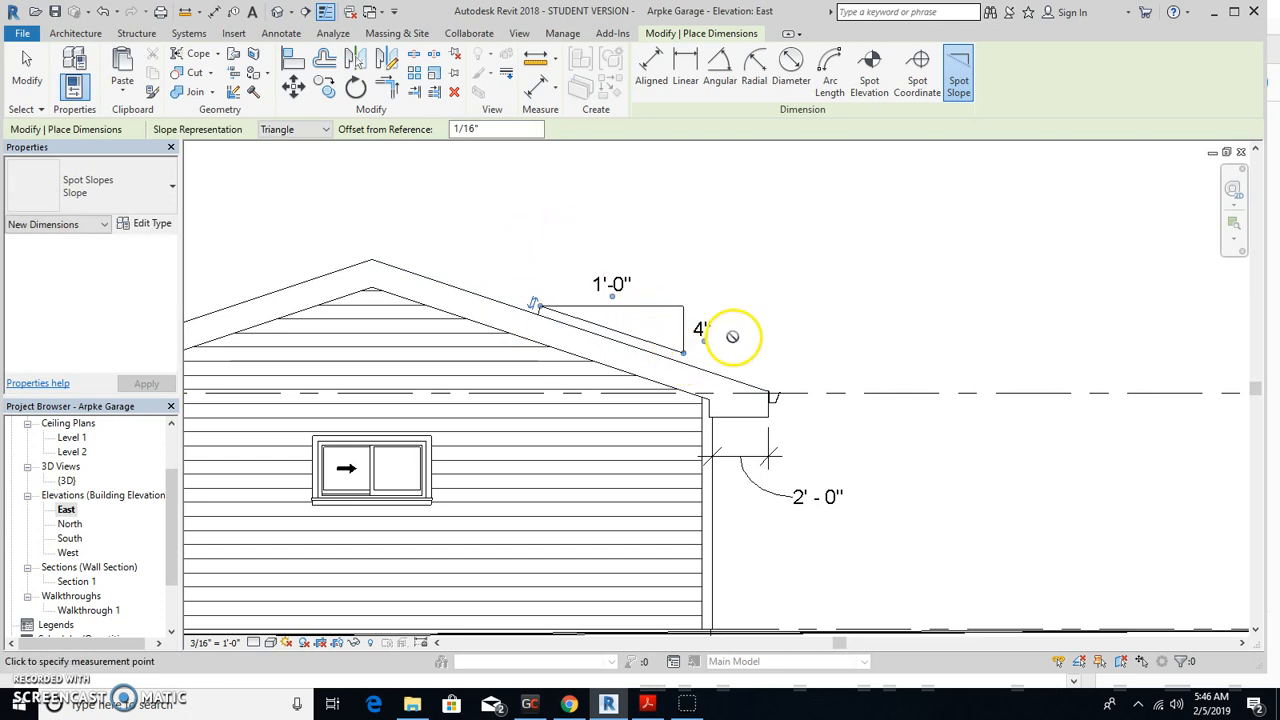
pyautogui.press('Escape')
pyautogui.click(690, 346)
pyautogui.moveTo(686, 344); pyautogui.dragTo(608, 331)
pyautogui.click(694, 335)
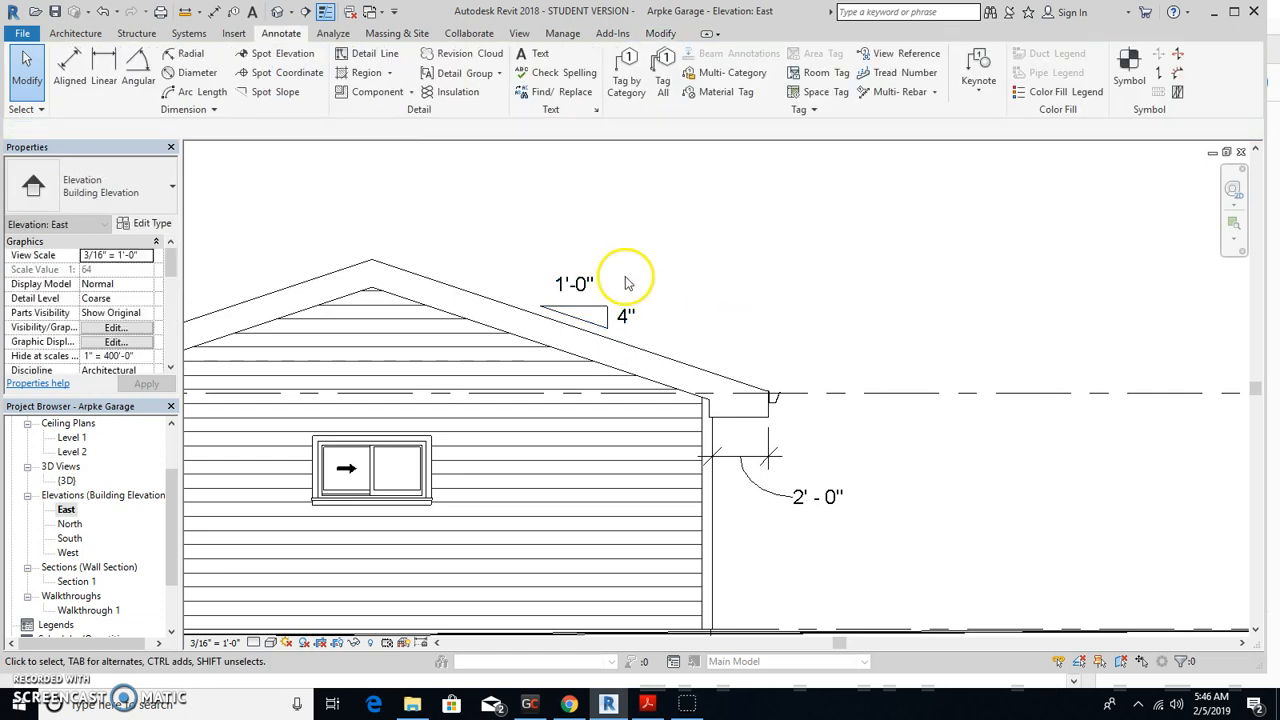
# - Review the annotated East elevation, compare it with the side elevation on arpke.pdf in Acrobat Reader and return to Revit
pyautogui.scroll(-2, 626, 279)
pyautogui.moveTo(376, 452); pyautogui.dragTo(517, 428, button='middle')
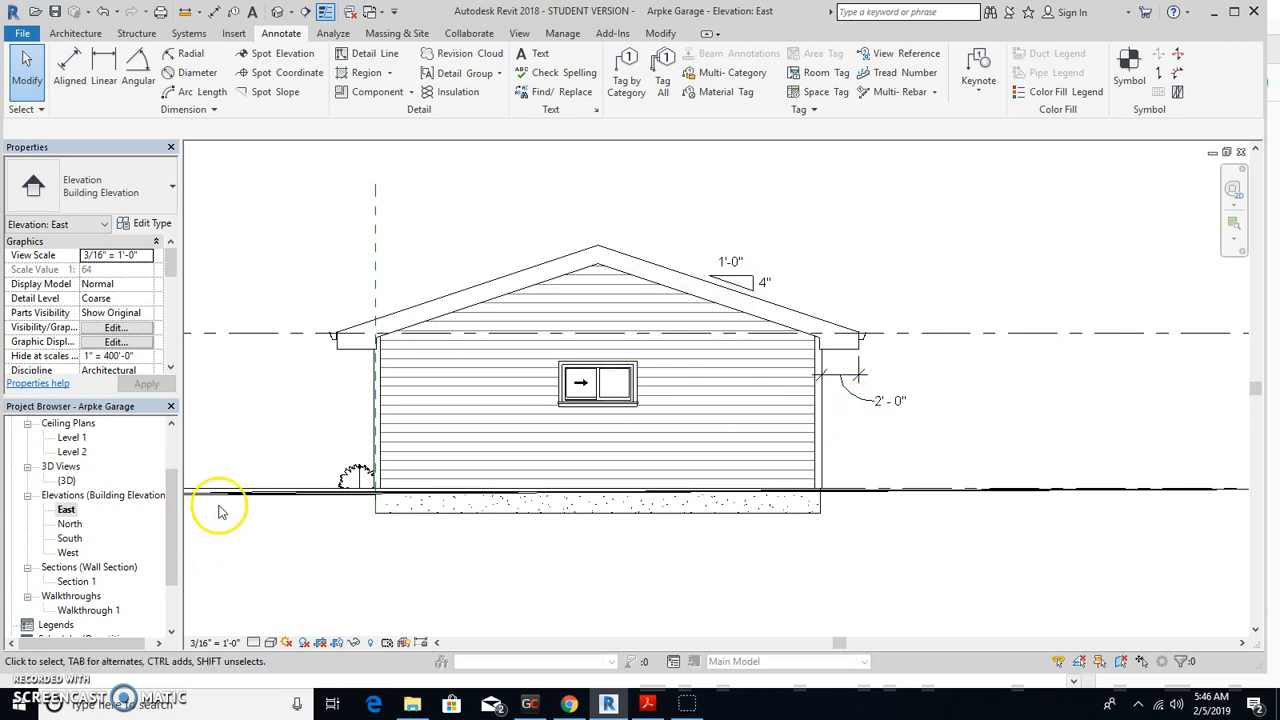
pyautogui.scroll(-2, 223, 506)
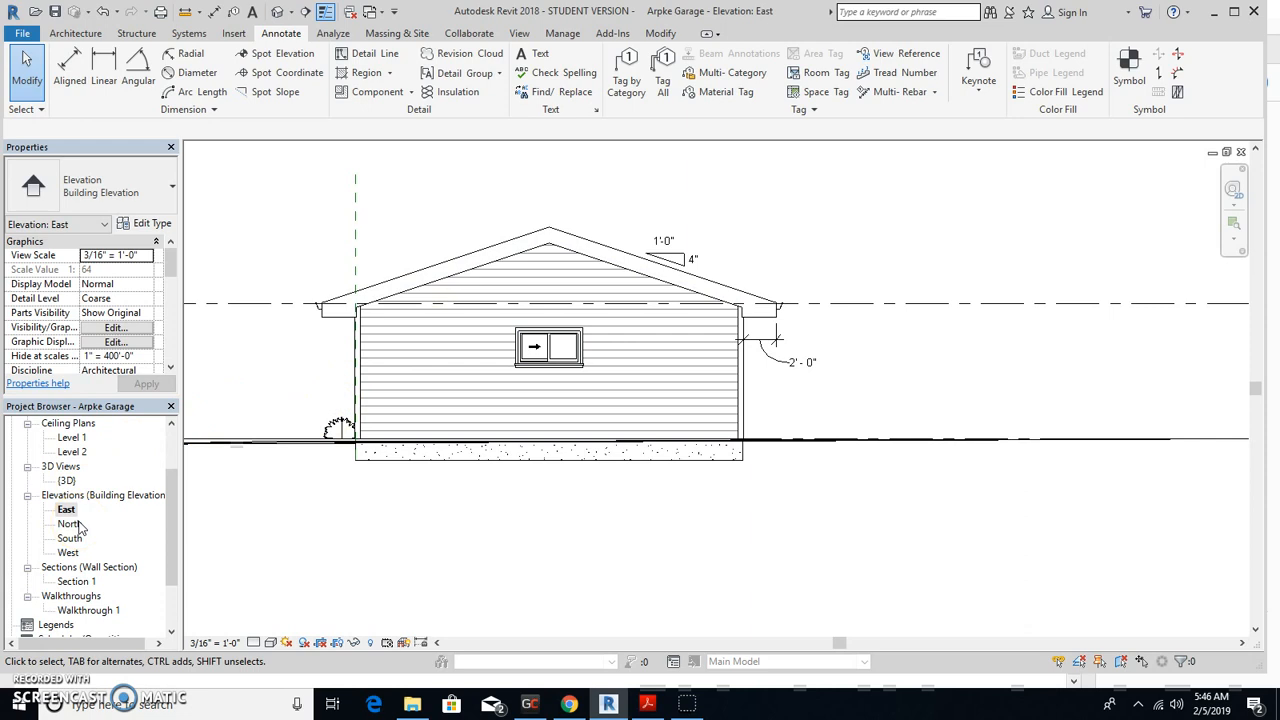
pyautogui.click(656, 713)
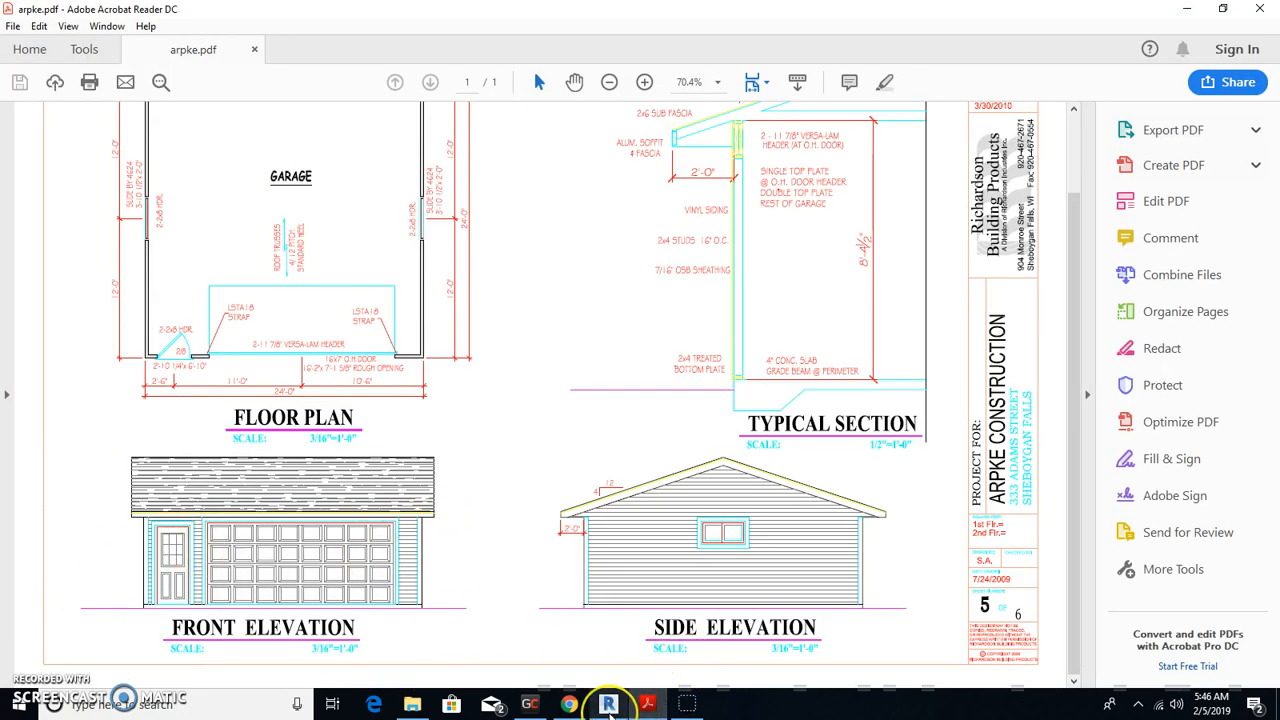
pyautogui.moveTo(608, 708)
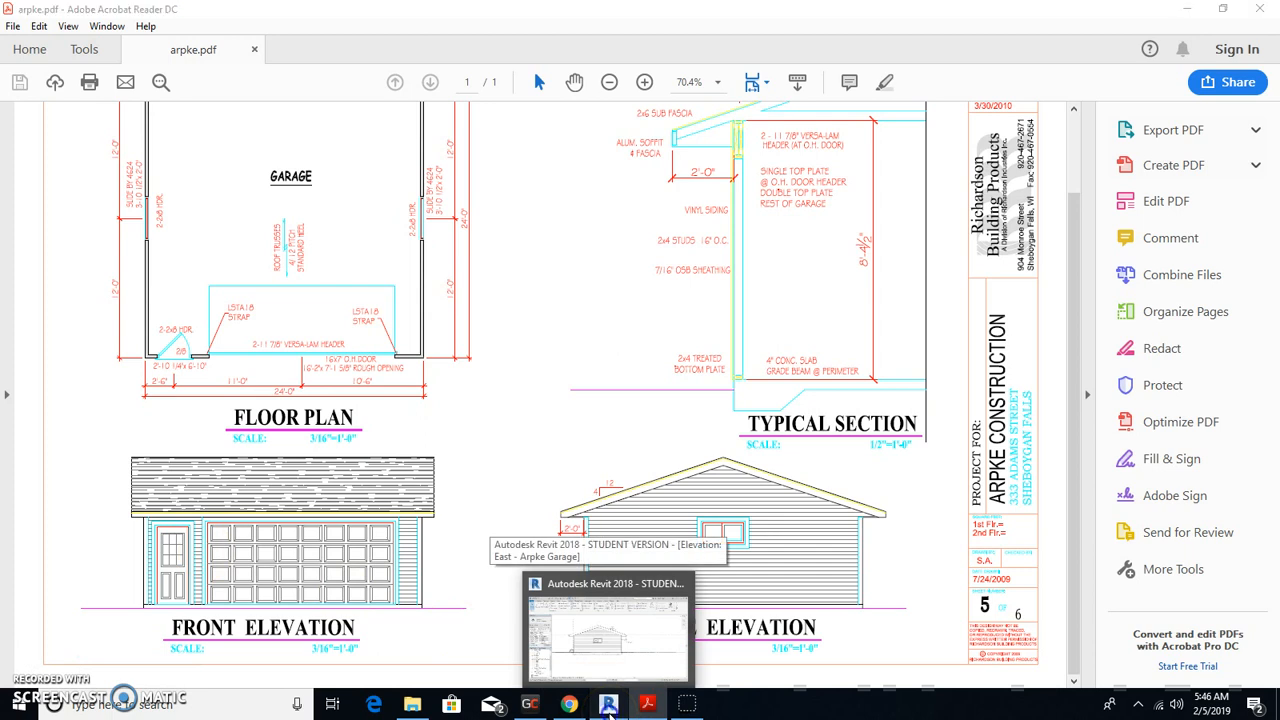
pyautogui.click(608, 705)
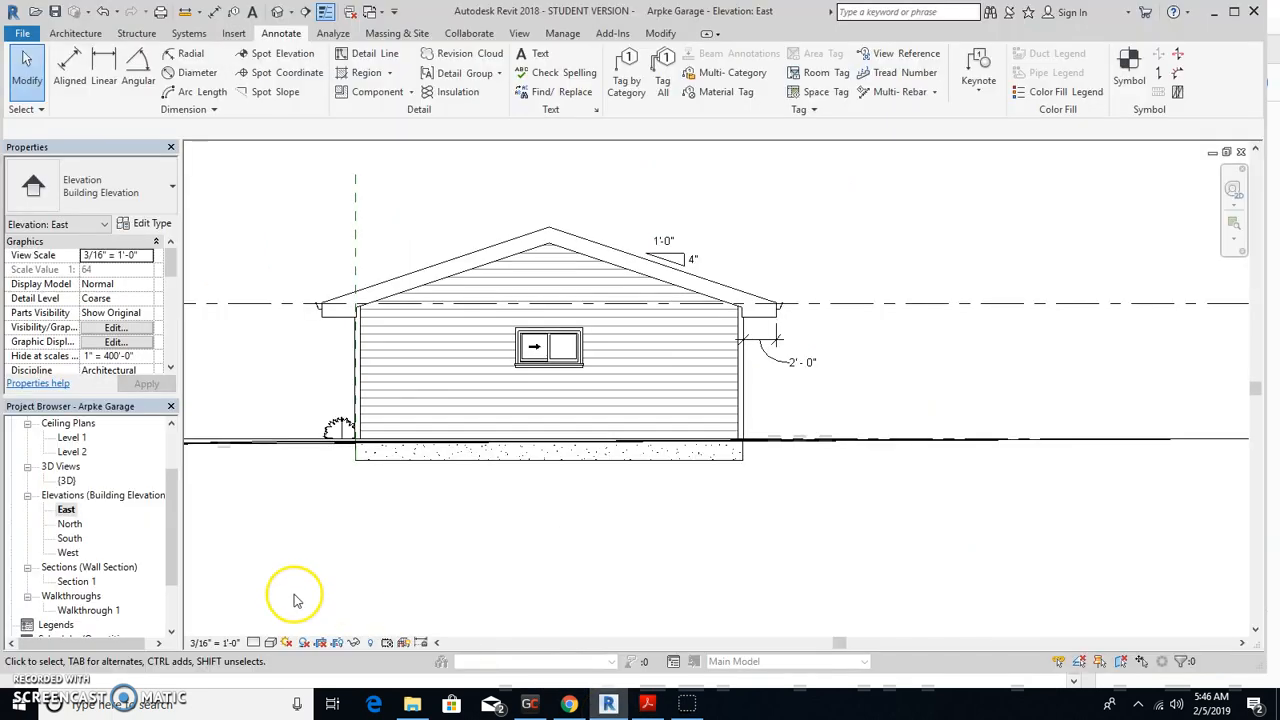
# - Open the South elevation and add an aligned dimension below the west roof overhang, from the roof's outer edge to the wall's outer corner
pyautogui.doubleClick(69, 524)
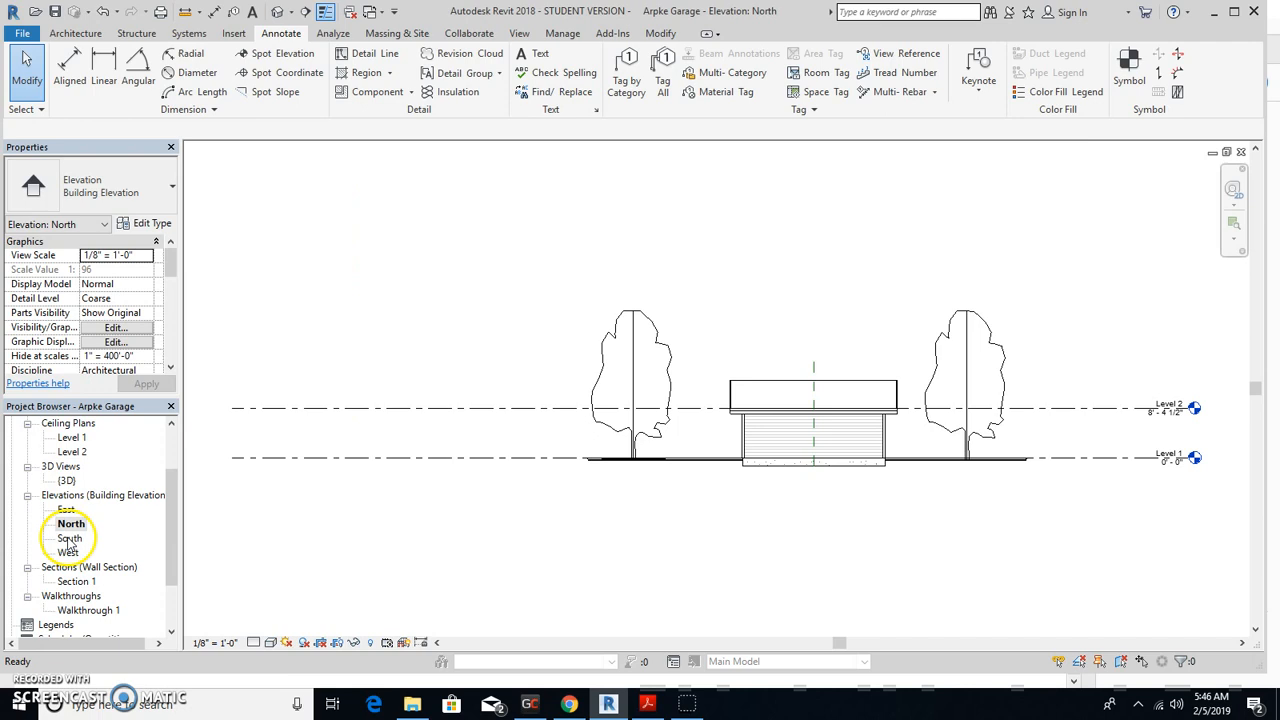
pyautogui.doubleClick(70, 540)
pyautogui.scroll(5, 400, 445)
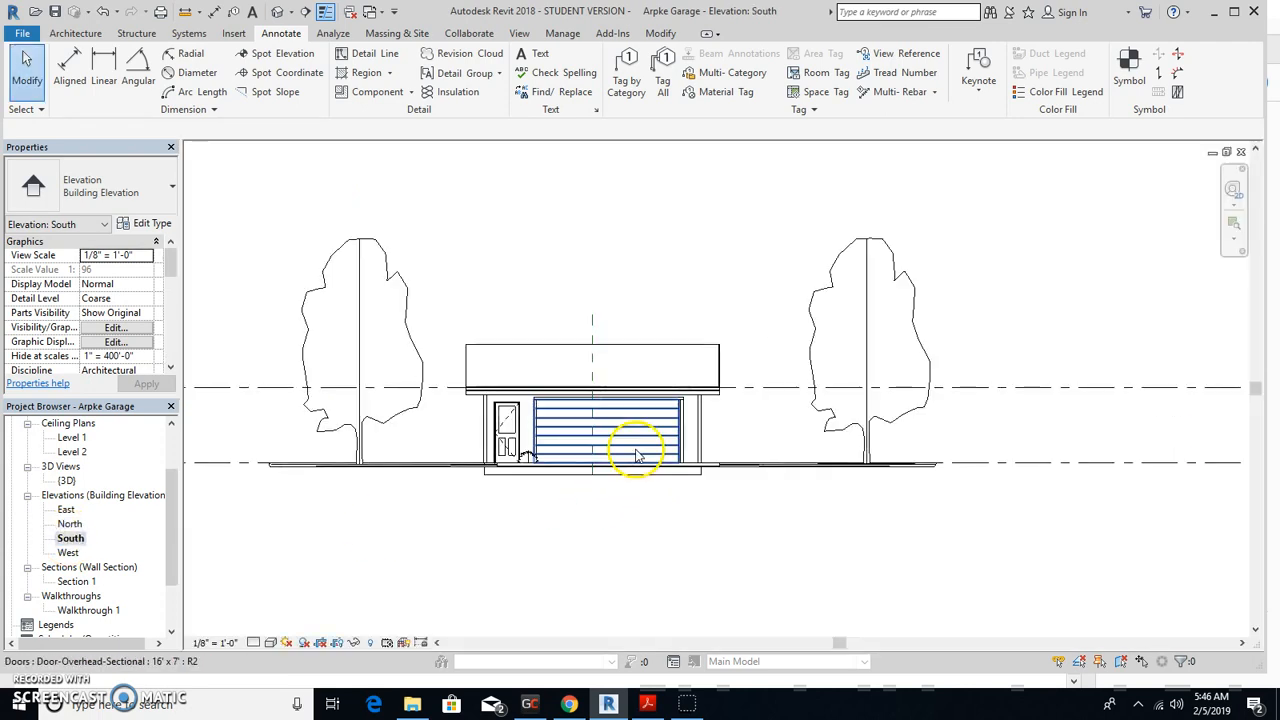
pyautogui.scroll(1, 398, 447)
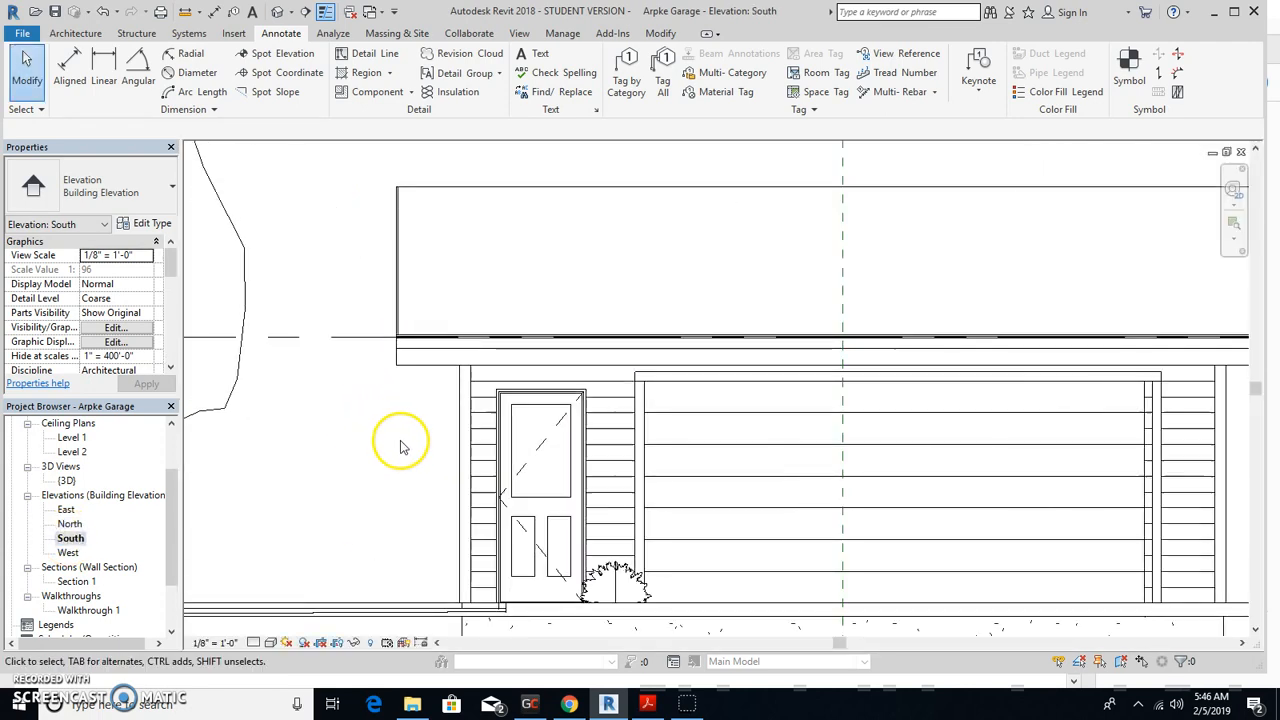
pyautogui.click(72, 65)
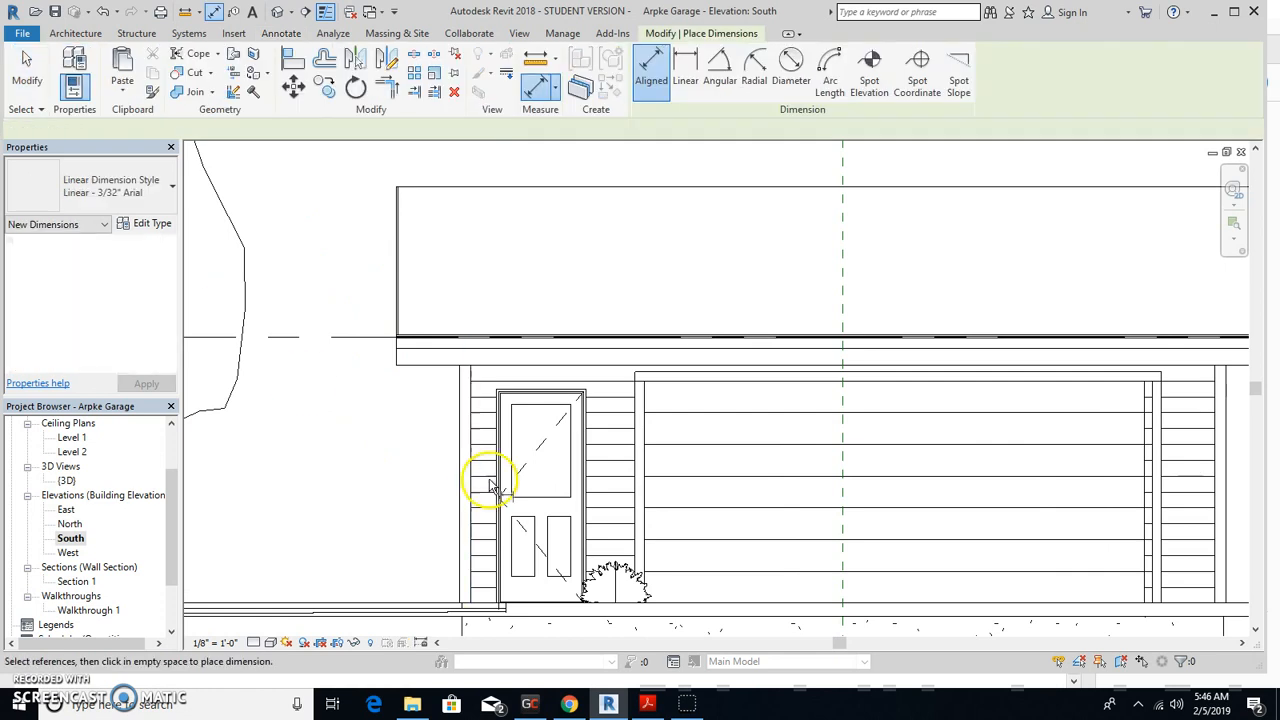
pyautogui.click(400, 363)
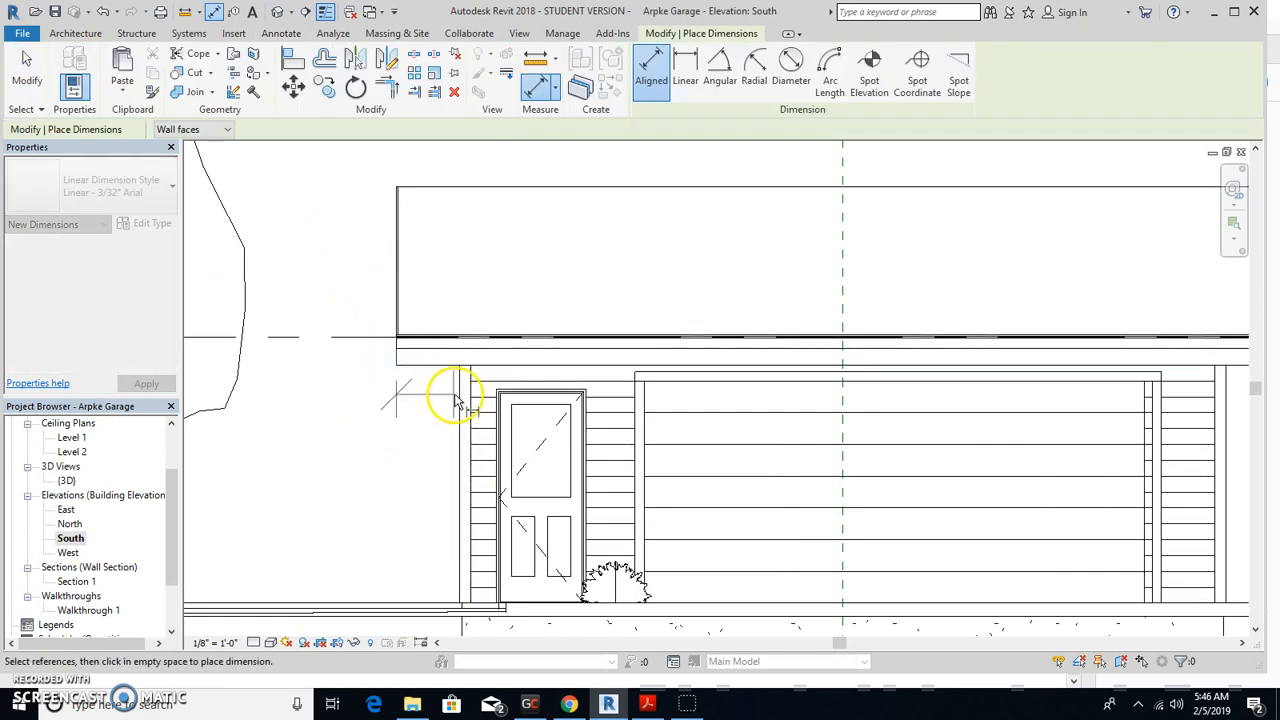
pyautogui.click(459, 397)
pyautogui.click(423, 434)
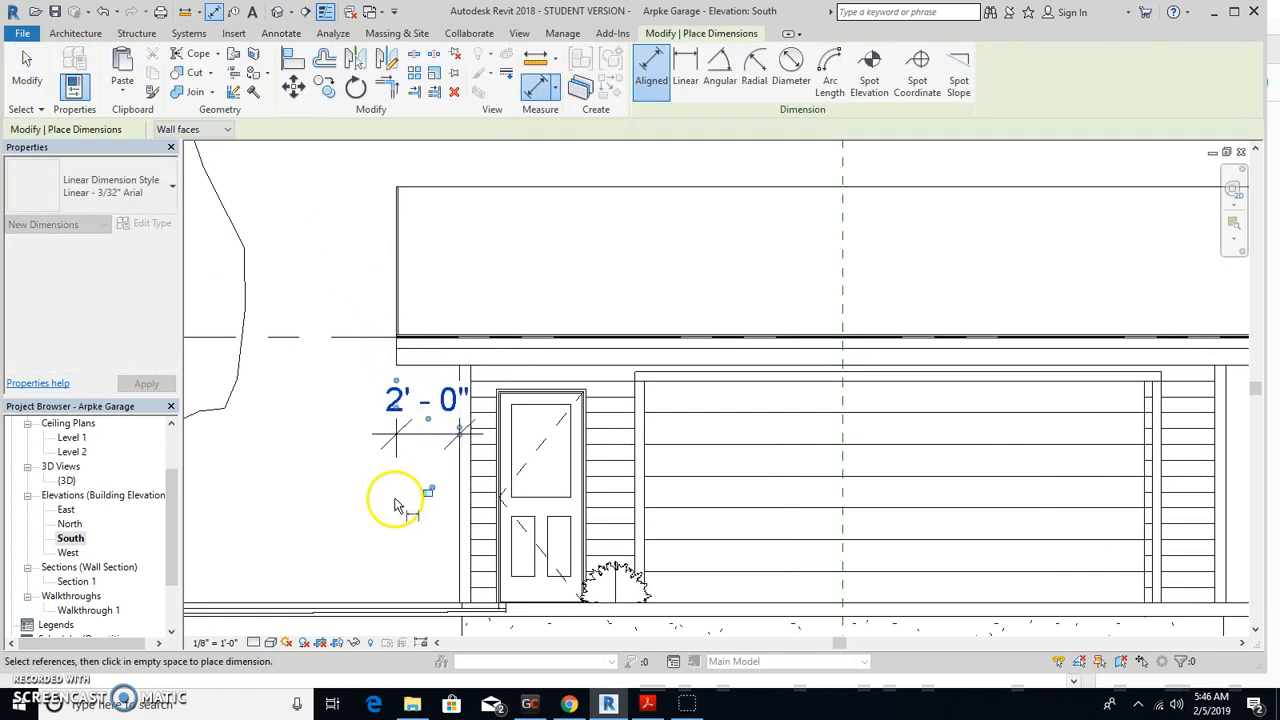
# - Move the west overhang dimension's text below and outside its dimension line, and raise the dimension line closer to the eave
pyautogui.press('Escape')
pyautogui.click(426, 416)
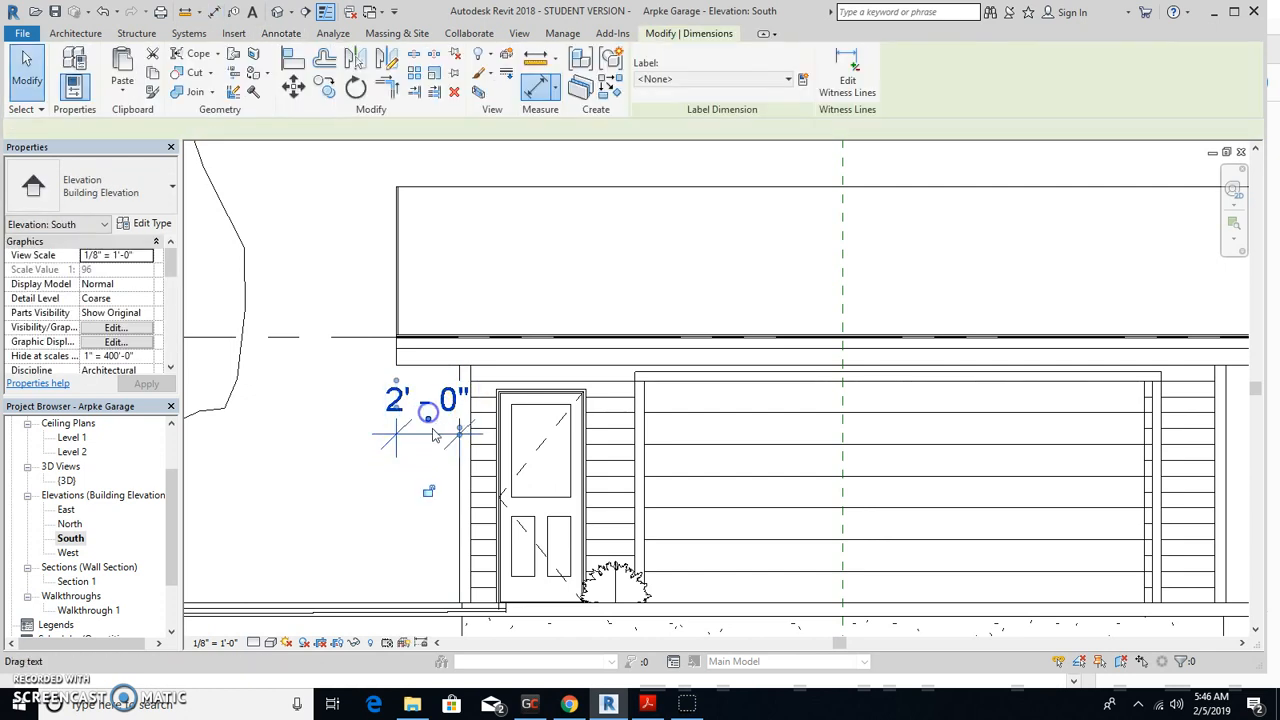
pyautogui.moveTo(422, 495); pyautogui.dragTo(360, 515)
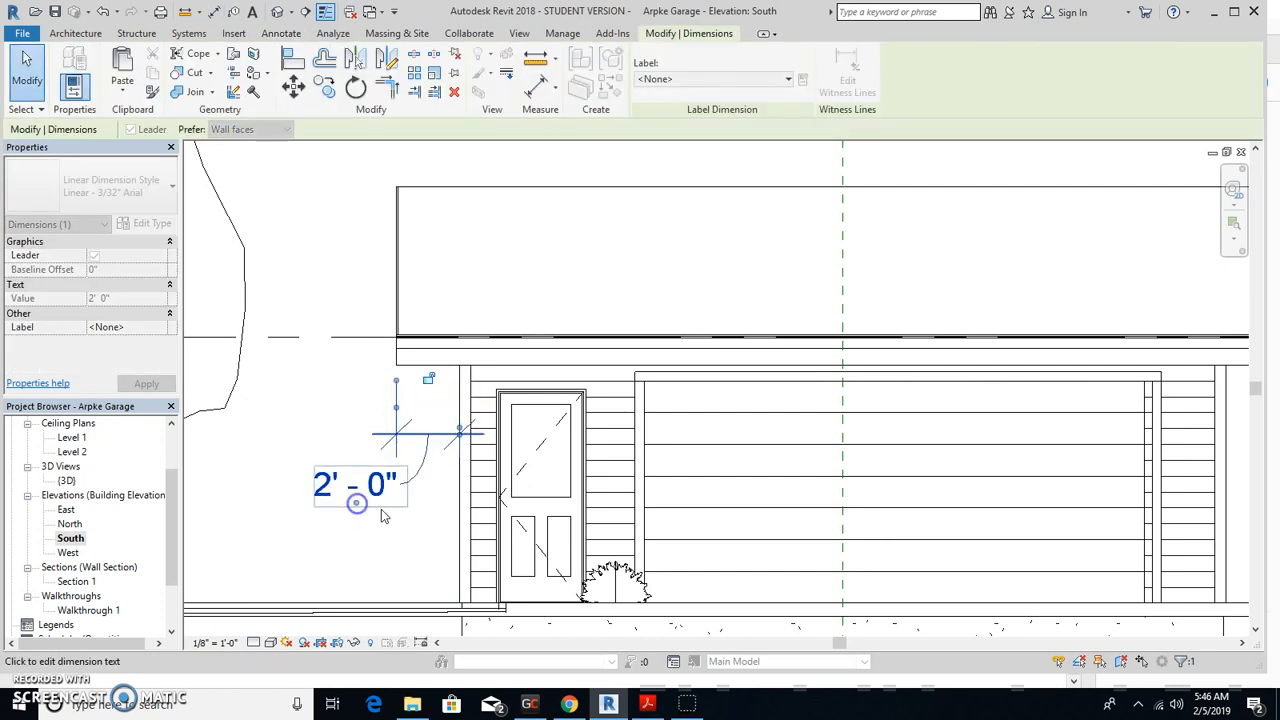
pyautogui.click(384, 514)
pyautogui.click(424, 434)
pyautogui.moveTo(425, 432); pyautogui.dragTo(424, 392)
pyautogui.click(430, 470)
# - Set the South elevation's view scale to 3/16" = 1'-0"
pyautogui.scroll(-1, 417, 486)
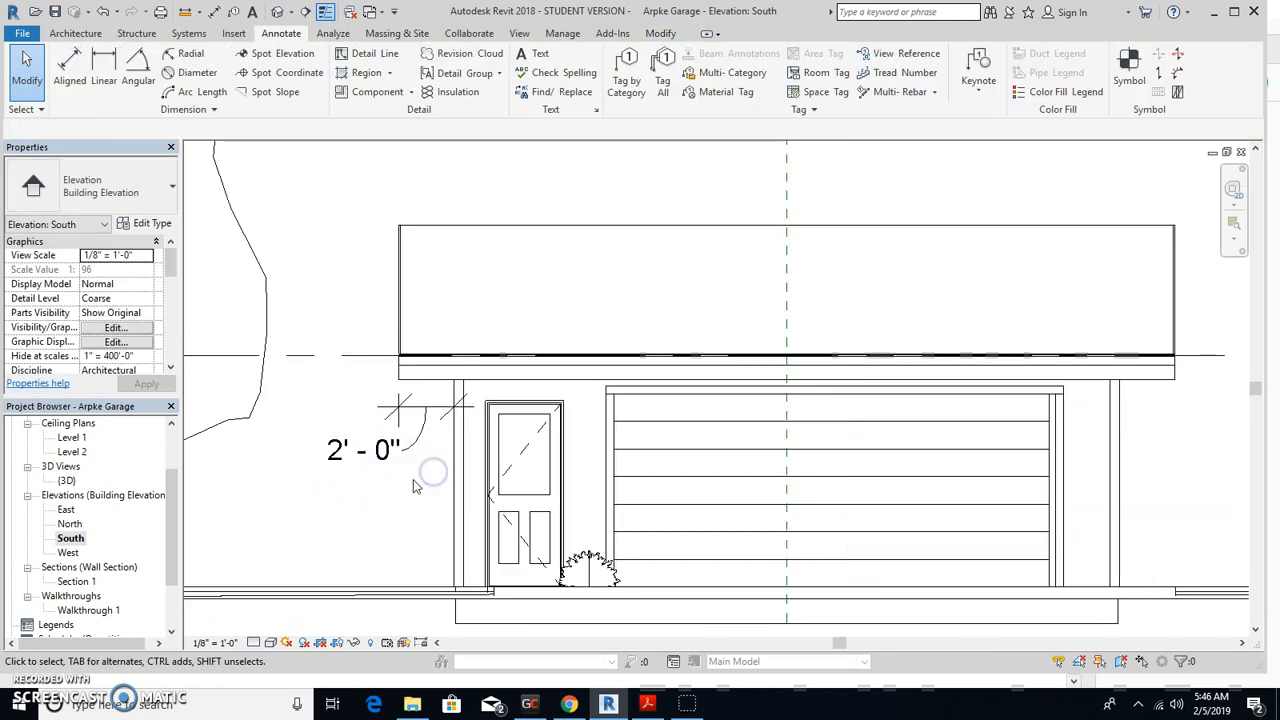
pyautogui.scroll(-1, 417, 486)
pyautogui.click(226, 608)
pyautogui.click(212, 643)
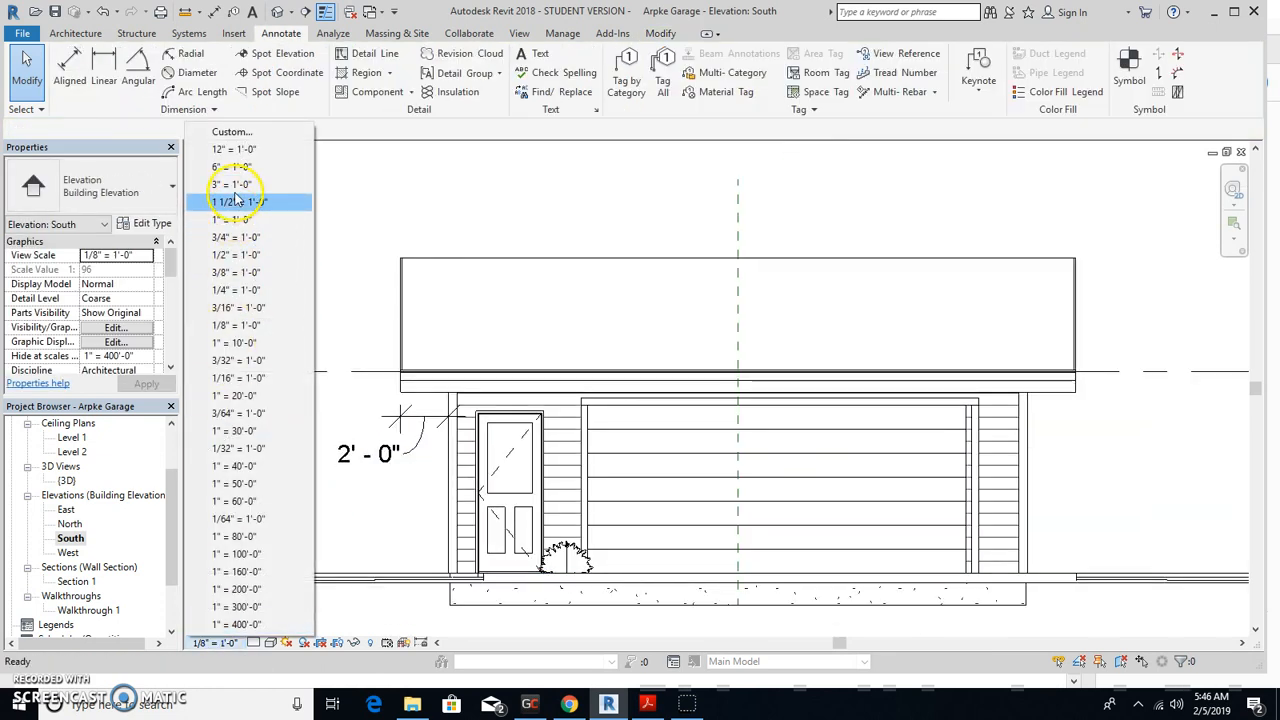
pyautogui.click(248, 309)
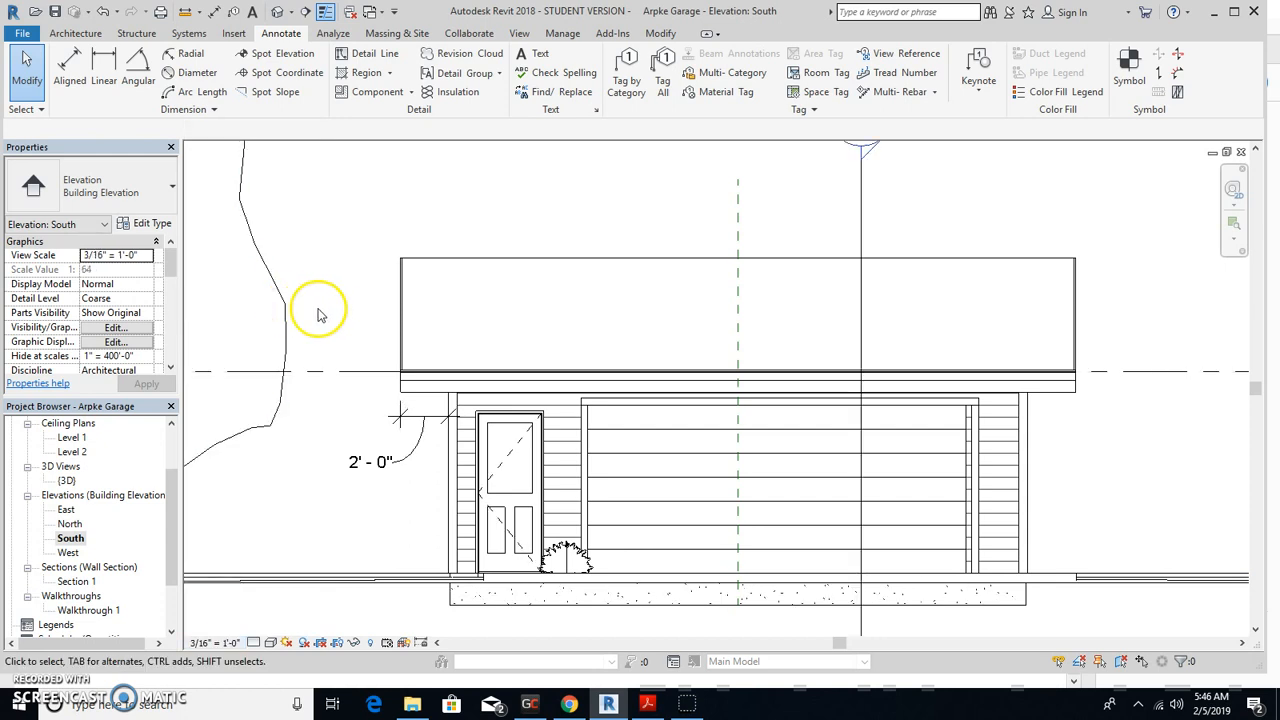
pyautogui.scroll(2, 372, 368)
pyautogui.scroll(-4, 475, 376)
pyautogui.moveTo(665, 462); pyautogui.dragTo(485, 423, button='middle')
pyautogui.scroll(4, 485, 423)
pyautogui.scroll(-2, 398, 449)
pyautogui.scroll(-3, 398, 449)
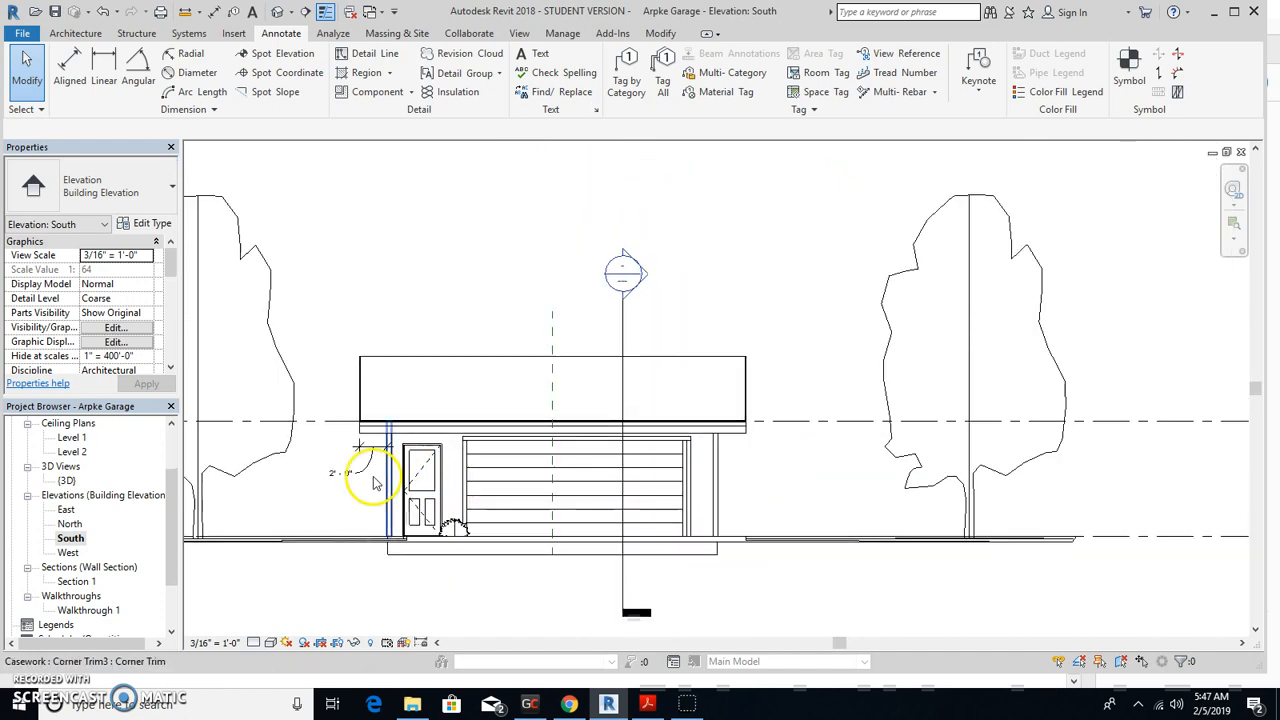
# - Create a new sheet using the C 17 x 22 Horizontal title block loaded from the Titleblocks folder
pyautogui.moveTo(177, 497); pyautogui.dragTo(172, 566)
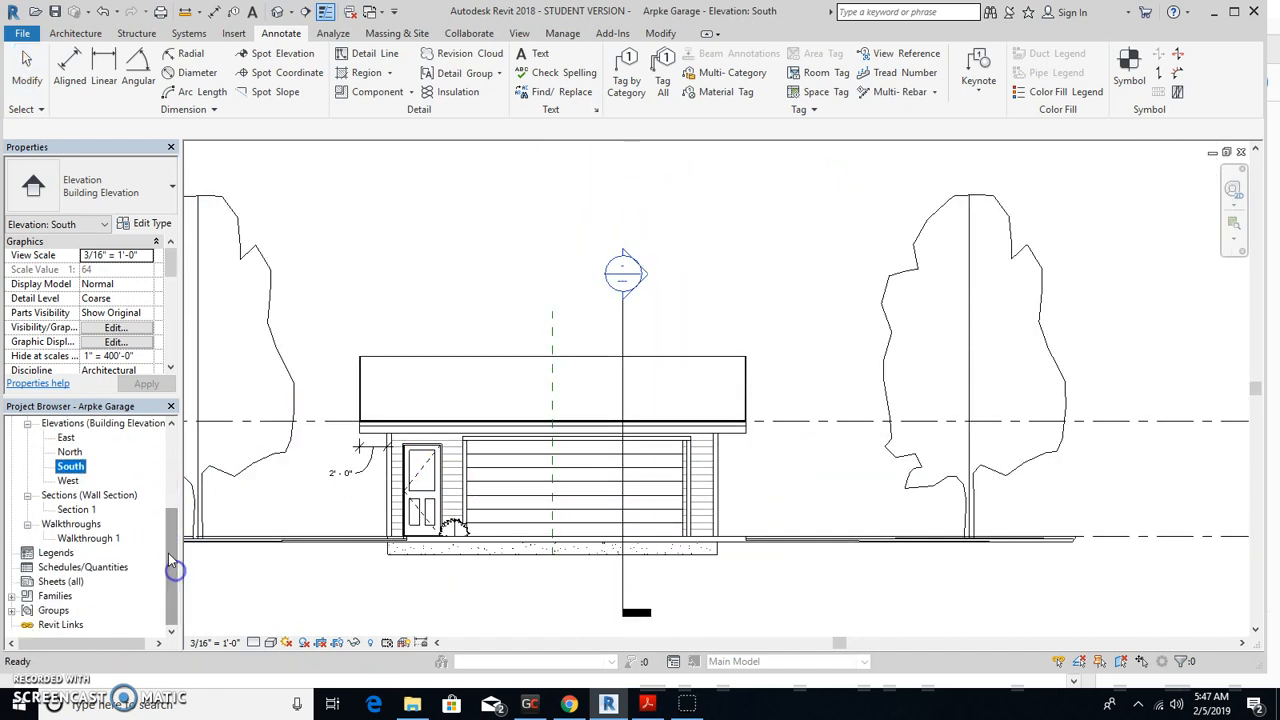
pyautogui.rightClick(66, 583)
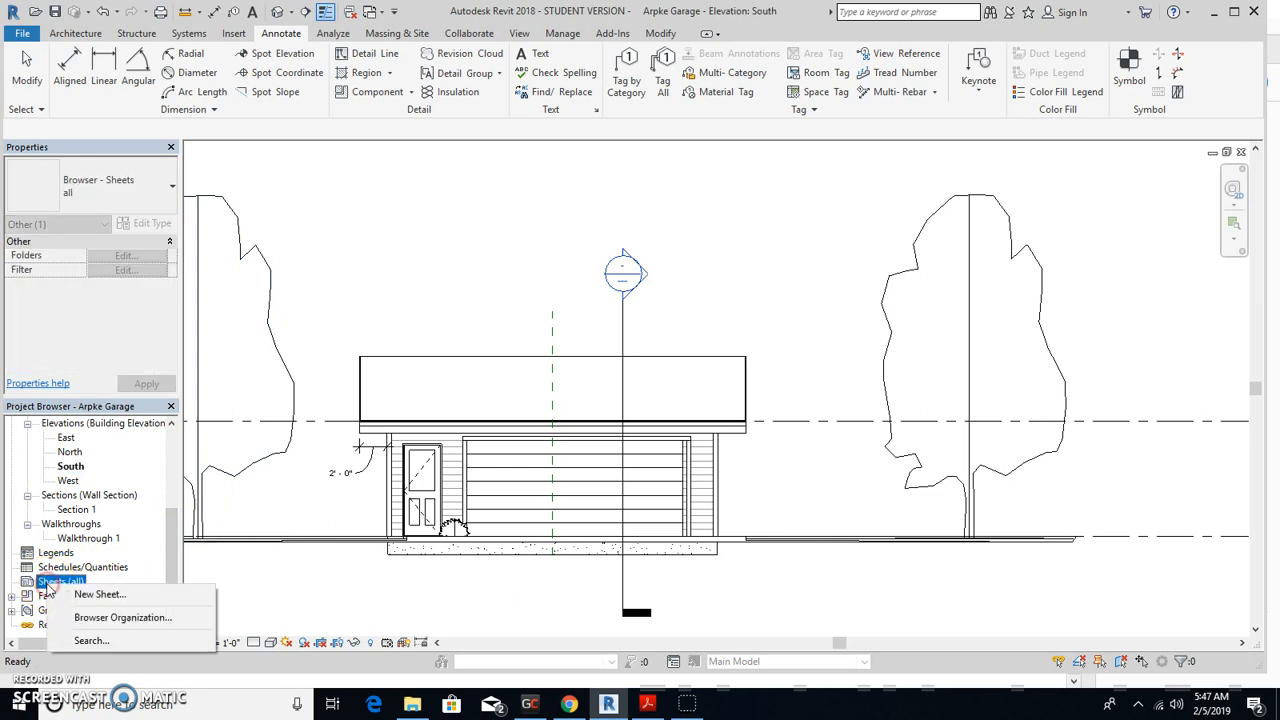
pyautogui.click(100, 594)
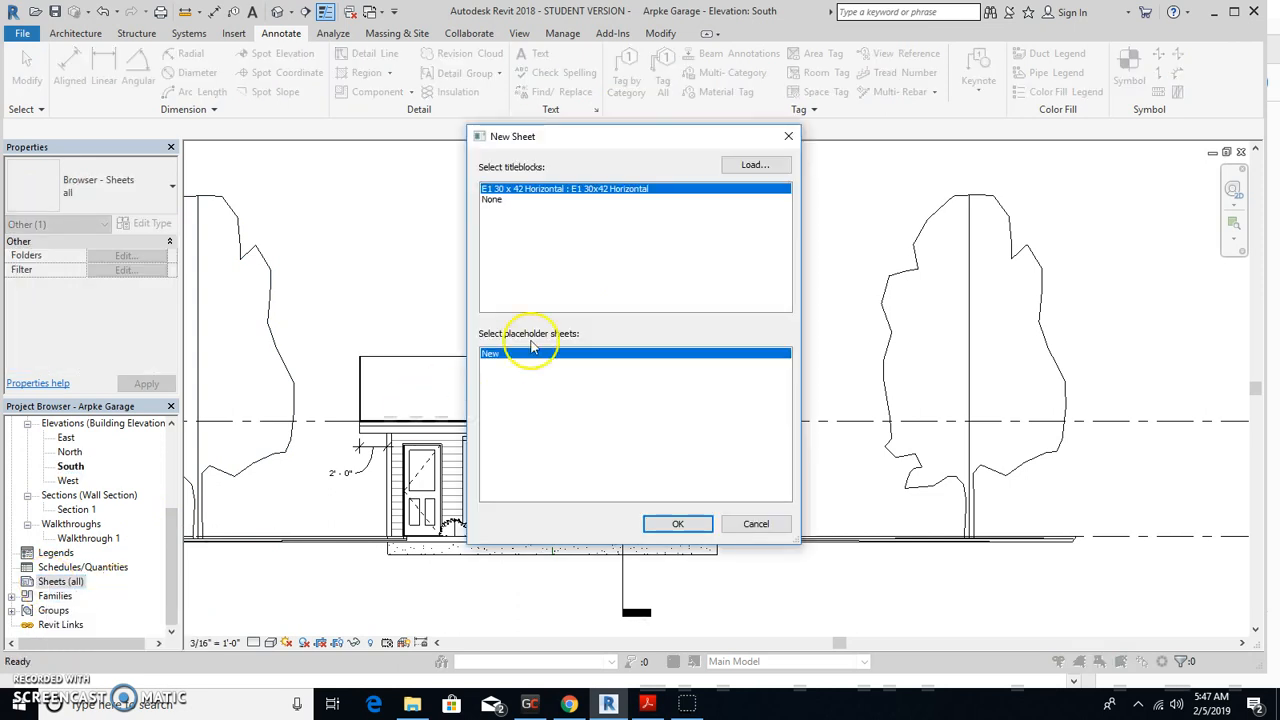
pyautogui.click(745, 166)
pyautogui.scroll(-8, 565, 300)
pyautogui.scroll(-1, 557, 345)
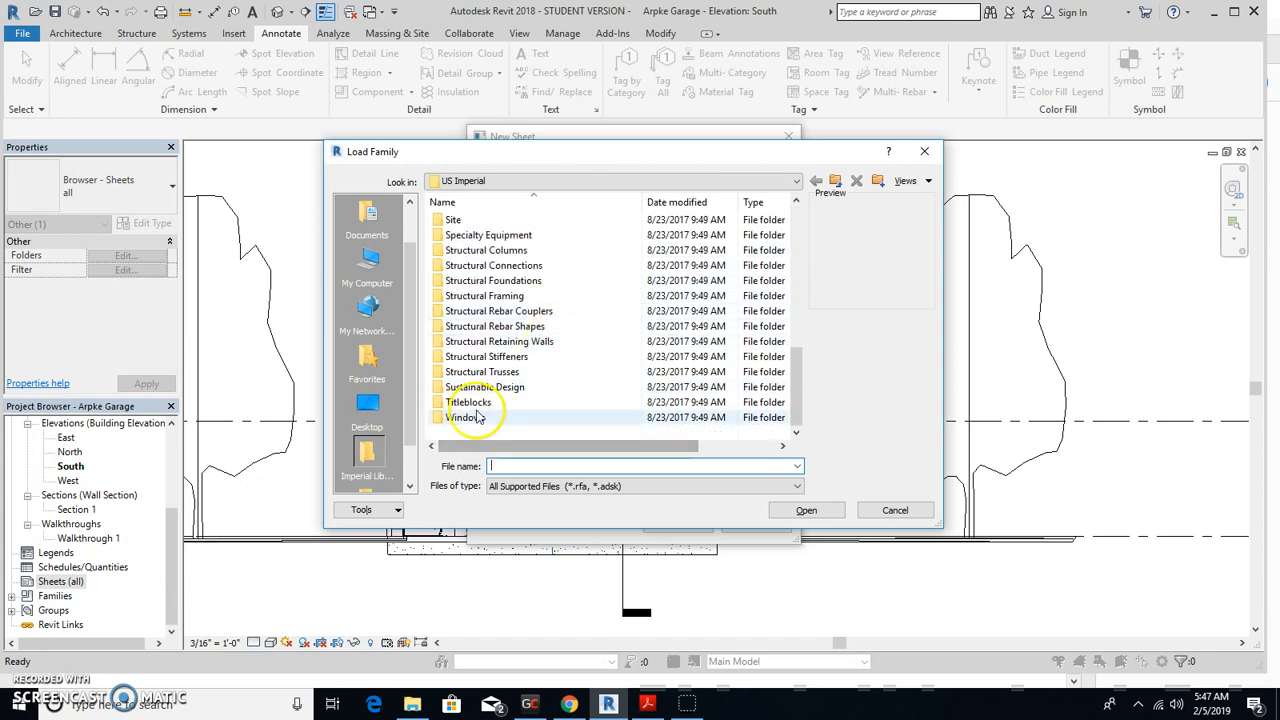
pyautogui.doubleClick(474, 404)
pyautogui.click(482, 250)
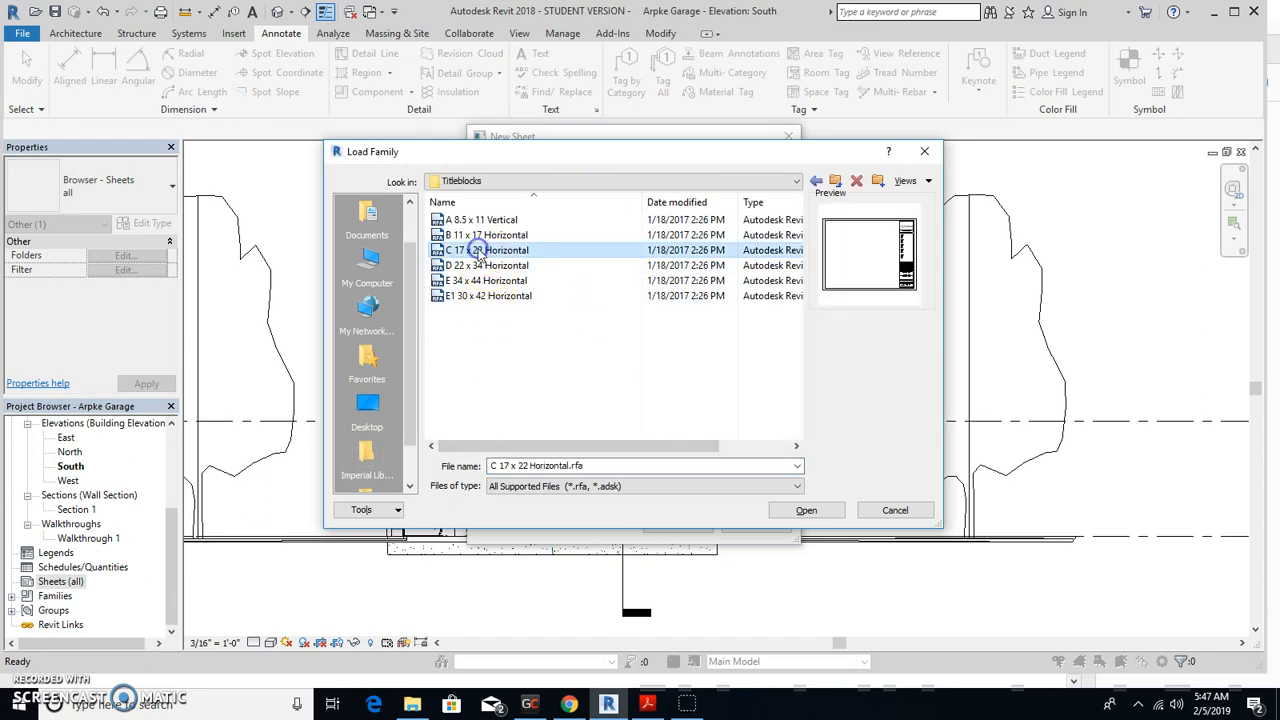
pyautogui.click(806, 511)
pyautogui.click(680, 523)
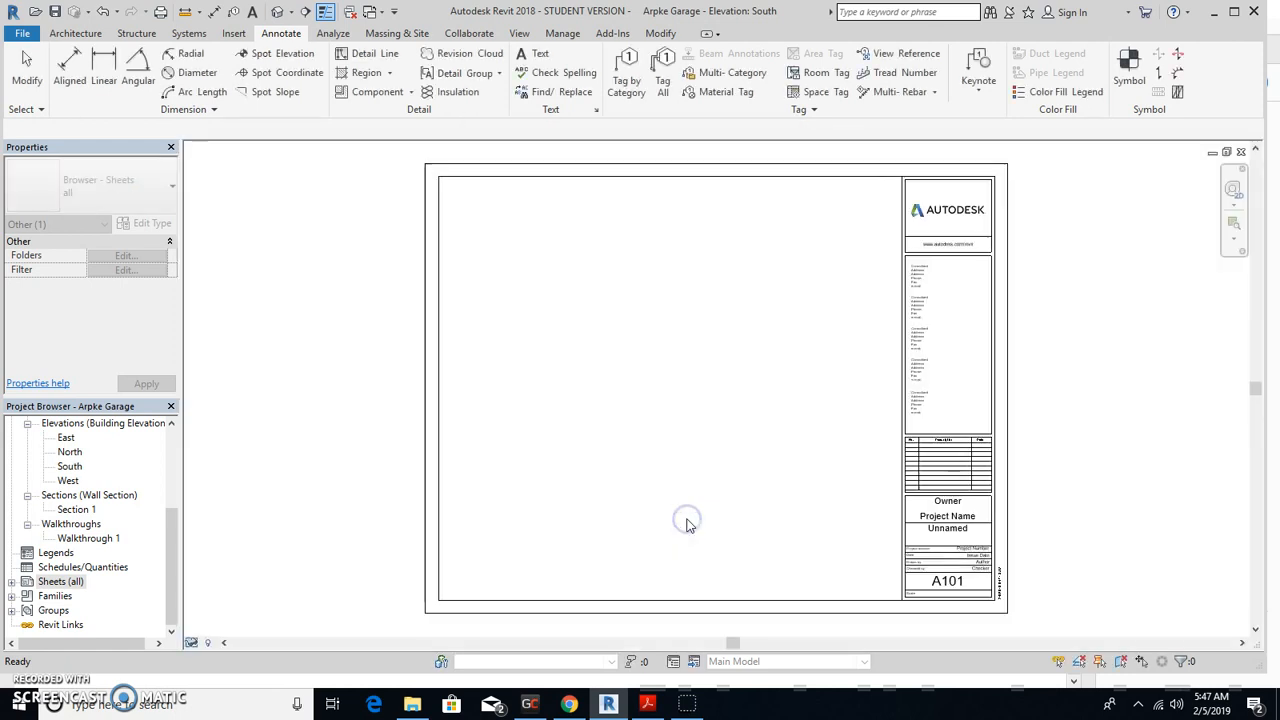
# - Examine the new sheet's title block, review the drawing layout on arpke.pdf in Acrobat Reader and return to Revit
pyautogui.scroll(2, 850, 416)
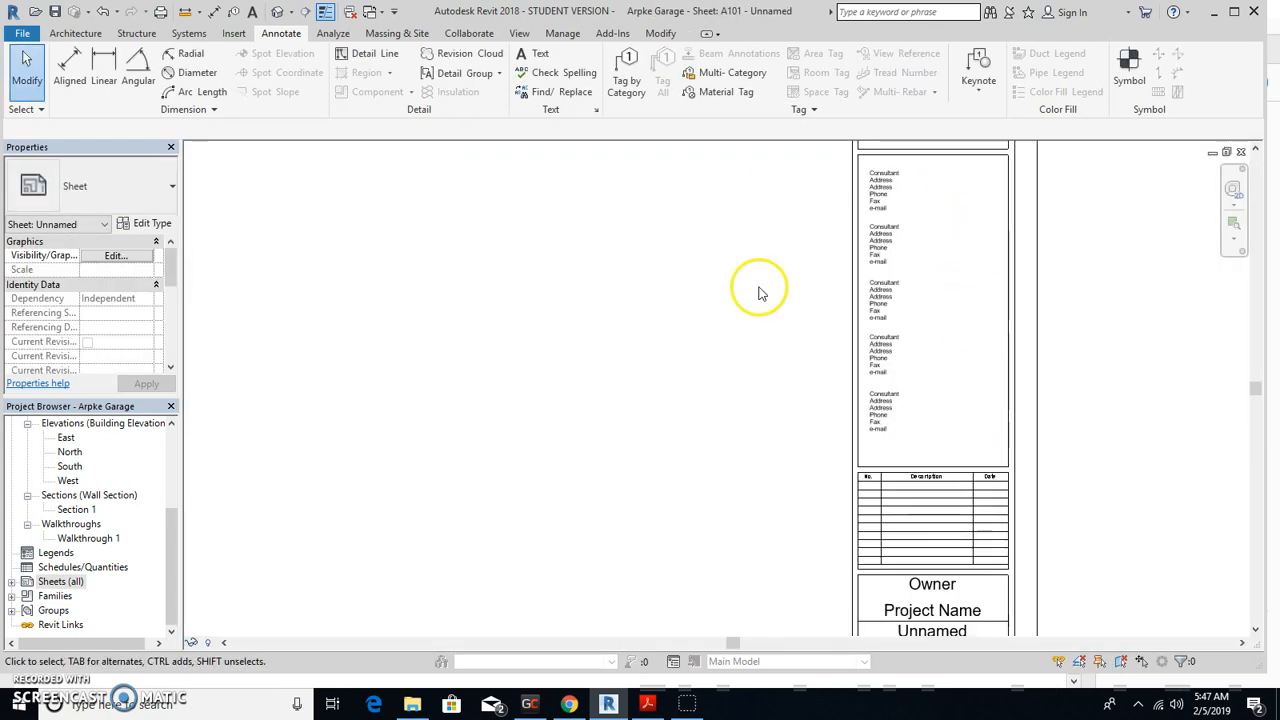
pyautogui.moveTo(880, 408); pyautogui.dragTo(743, 398, button='middle')
pyautogui.scroll(-1, 700, 388)
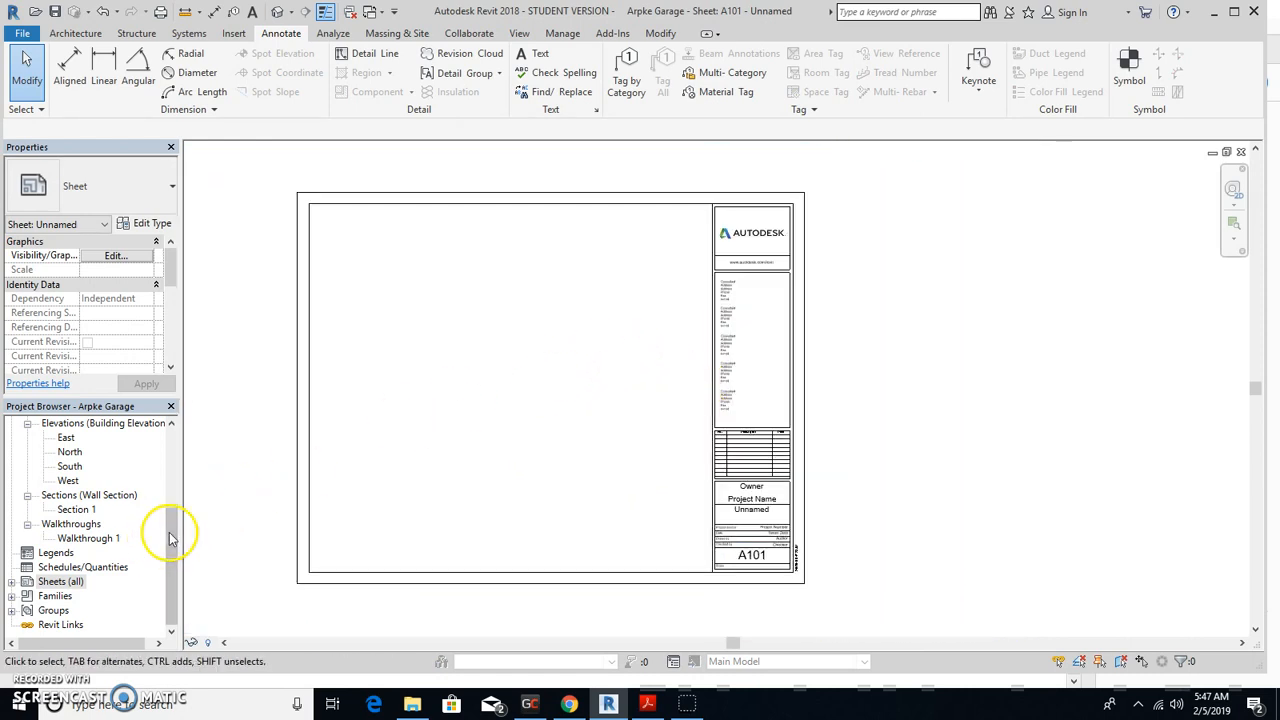
pyautogui.moveTo(166, 508); pyautogui.dragTo(166, 443)
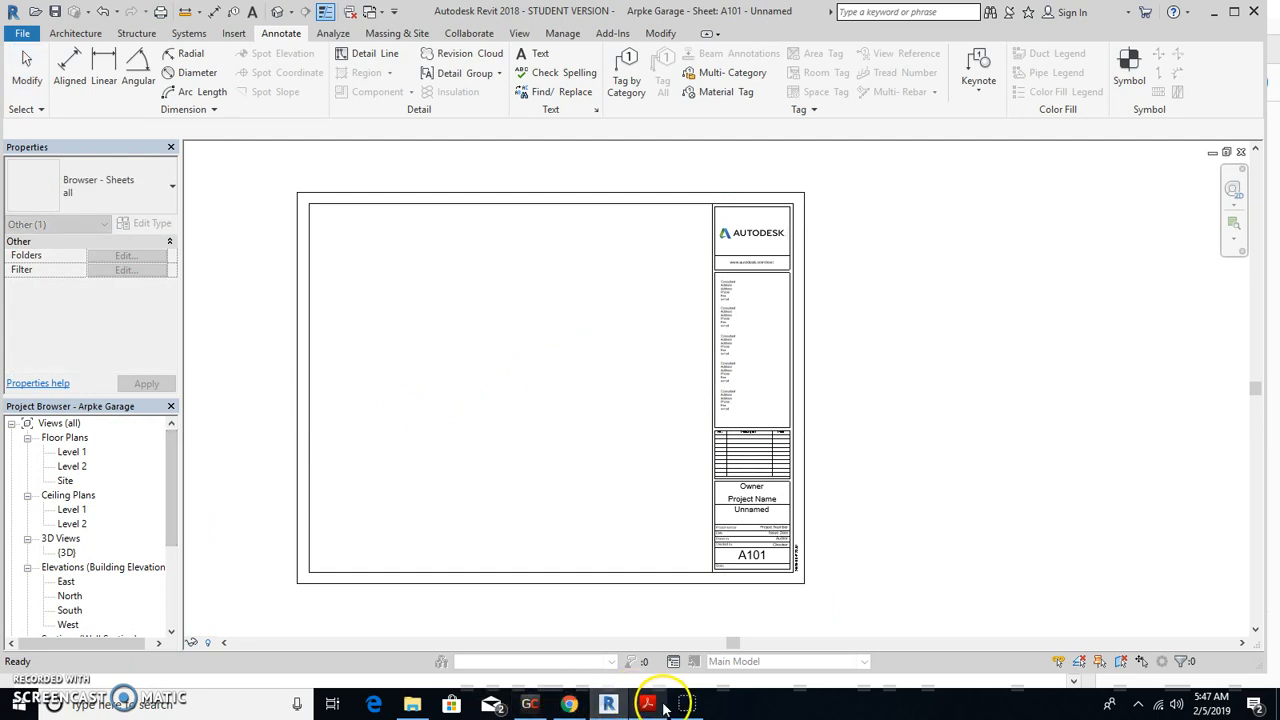
pyautogui.click(647, 704)
pyautogui.keyDown('ctrl'); pyautogui.scroll(1, 322, 304); pyautogui.keyUp('ctrl')
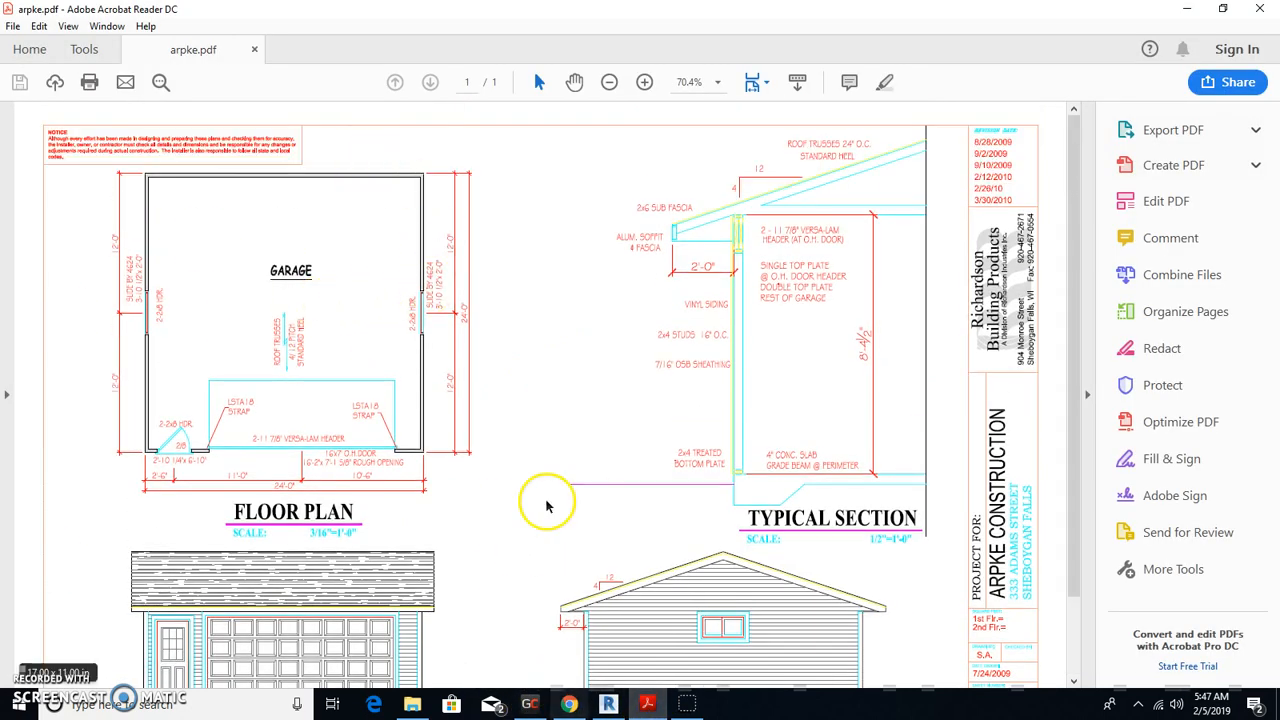
pyautogui.scroll(-2, 277, 286)
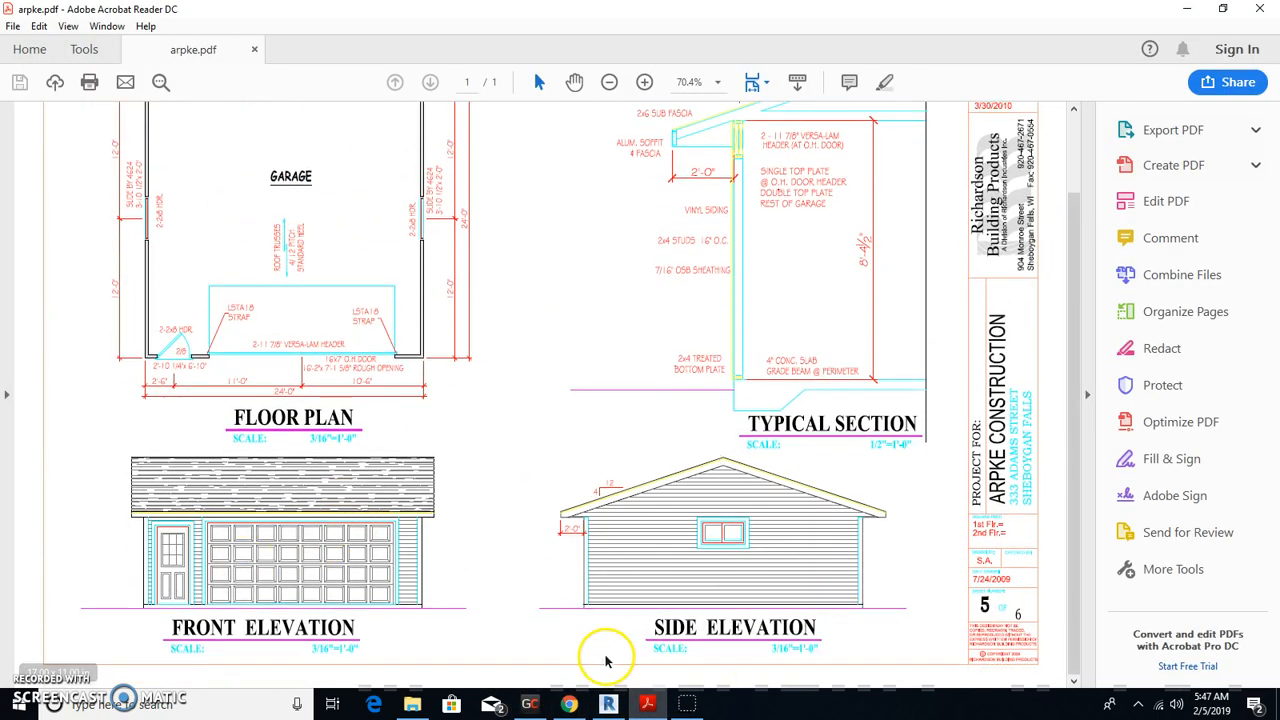
pyautogui.moveTo(608, 704)
pyautogui.click(598, 645)
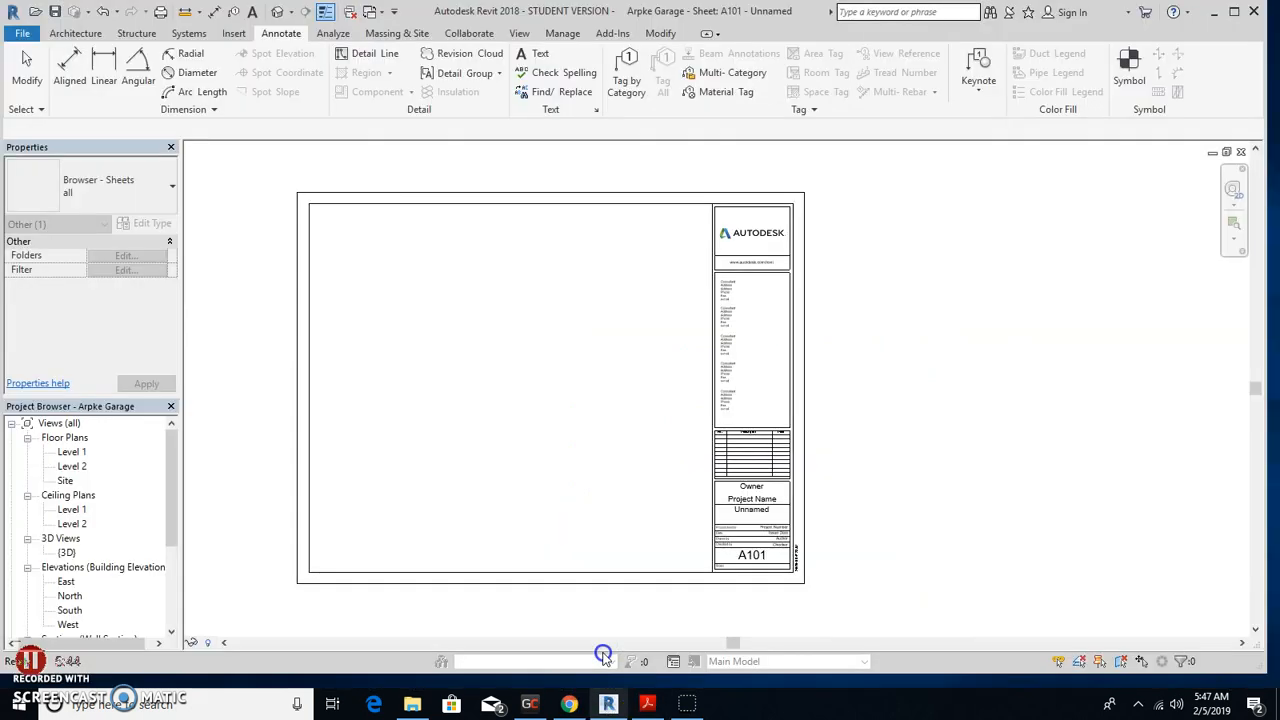
# - Place the Level 1 floor plan on sheet A101, left of the title block
pyautogui.click(71, 453)
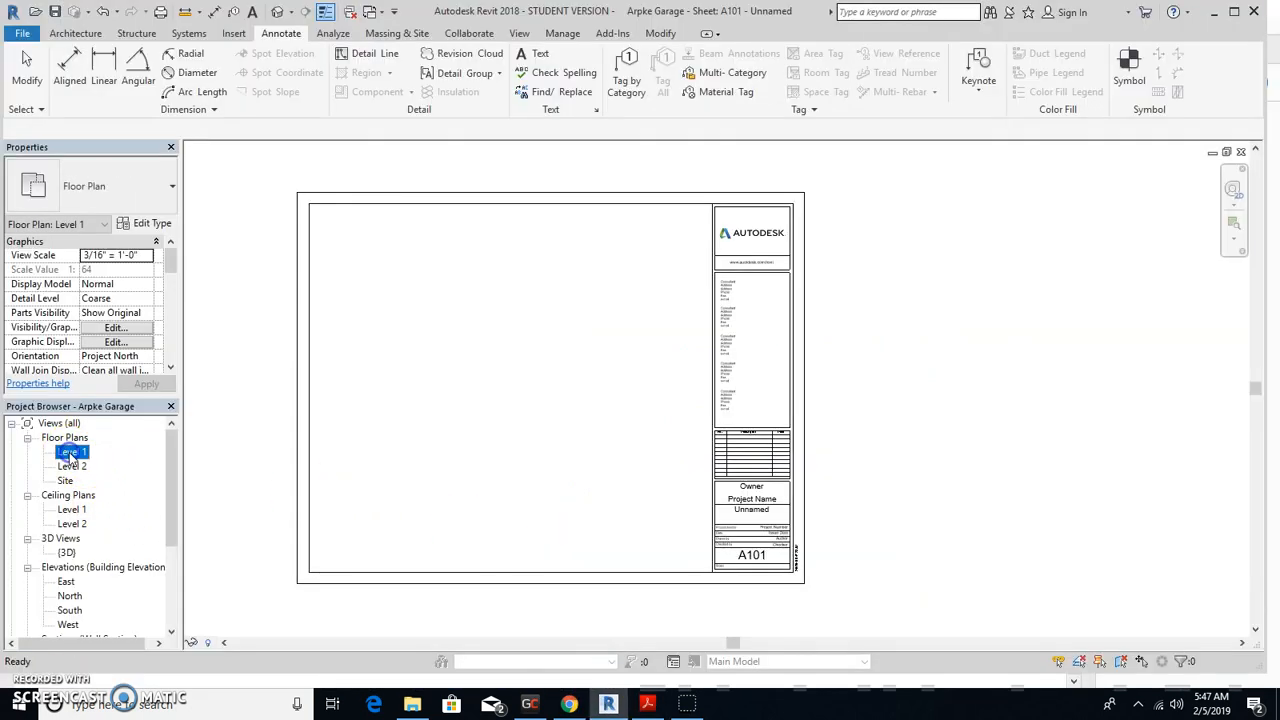
pyautogui.moveTo(458, 355); pyautogui.dragTo(457, 346)
pyautogui.click(473, 357)
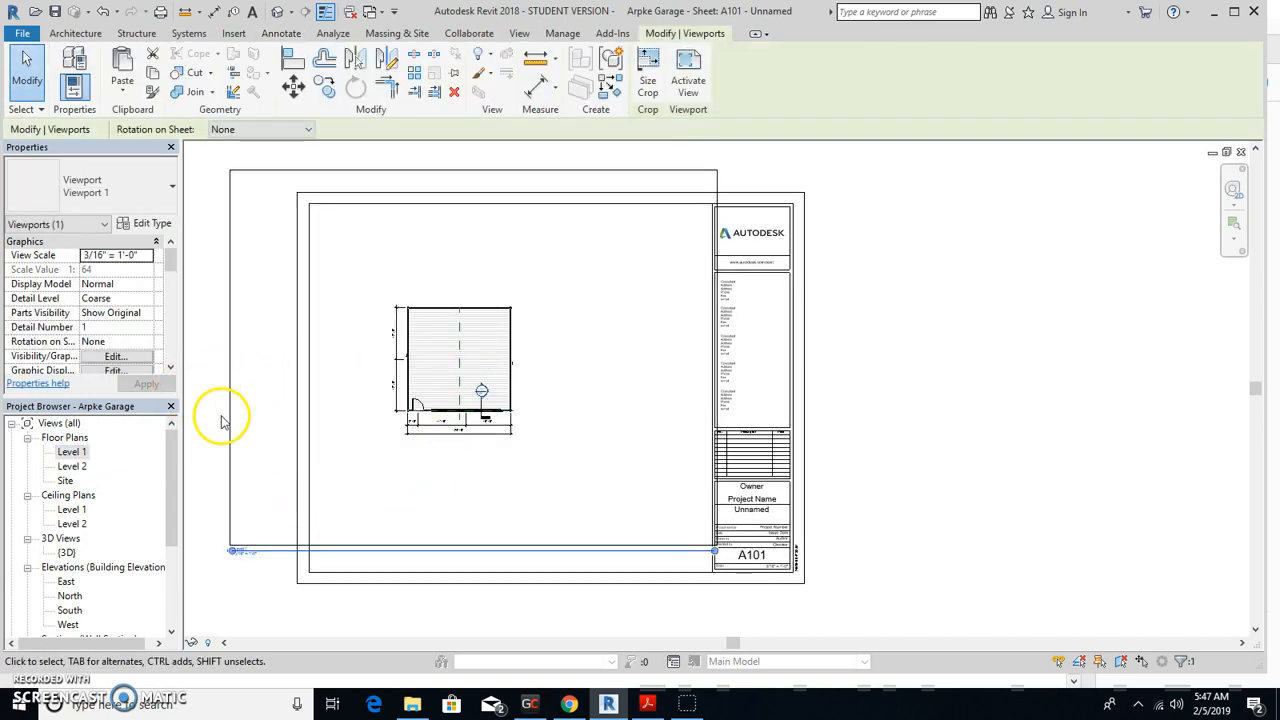
pyautogui.click(205, 429)
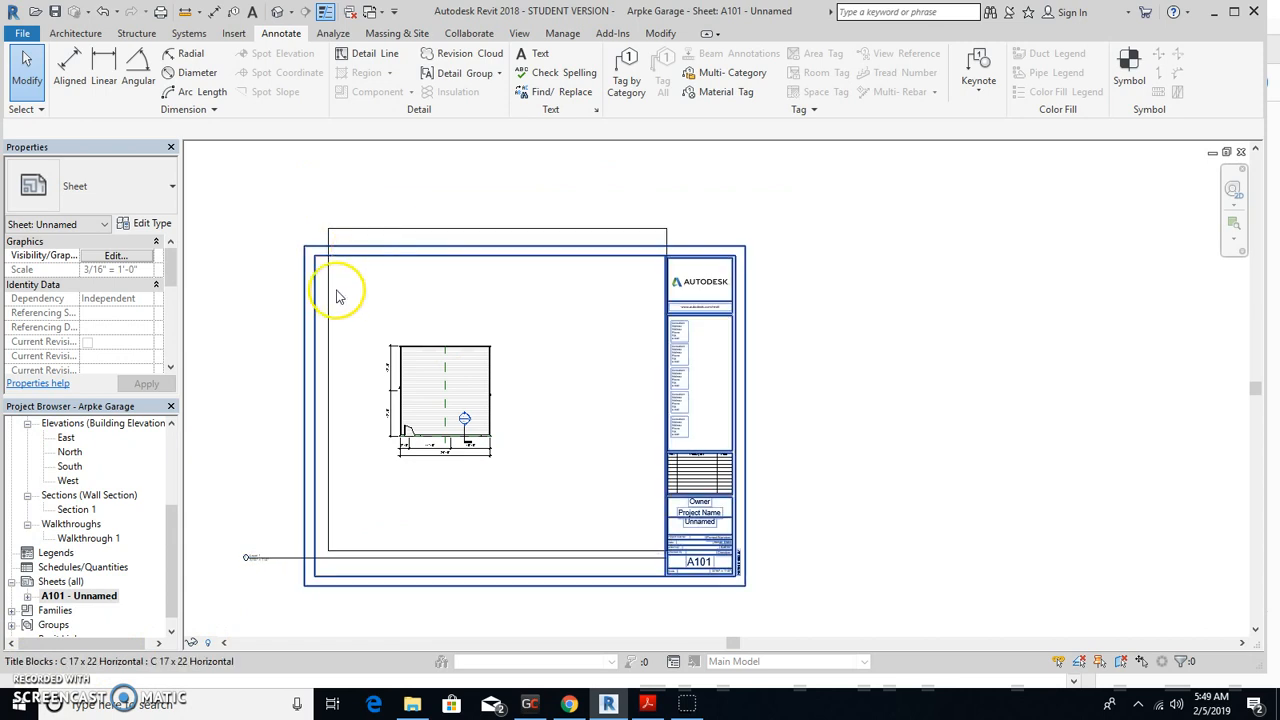
# - Open the Level 1 floor plan view and toggle its crop region's display off and back on
pyautogui.click(420, 233)
pyautogui.click(278, 270)
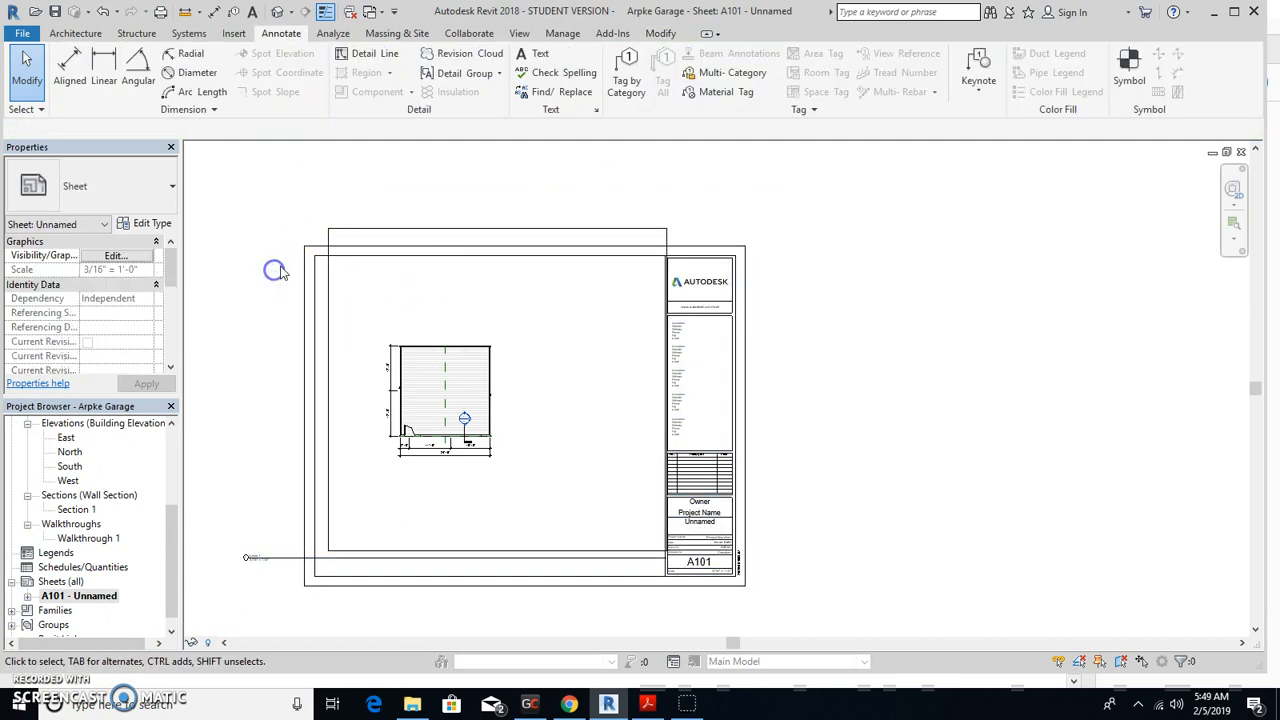
pyautogui.moveTo(172, 530); pyautogui.dragTo(172, 447)
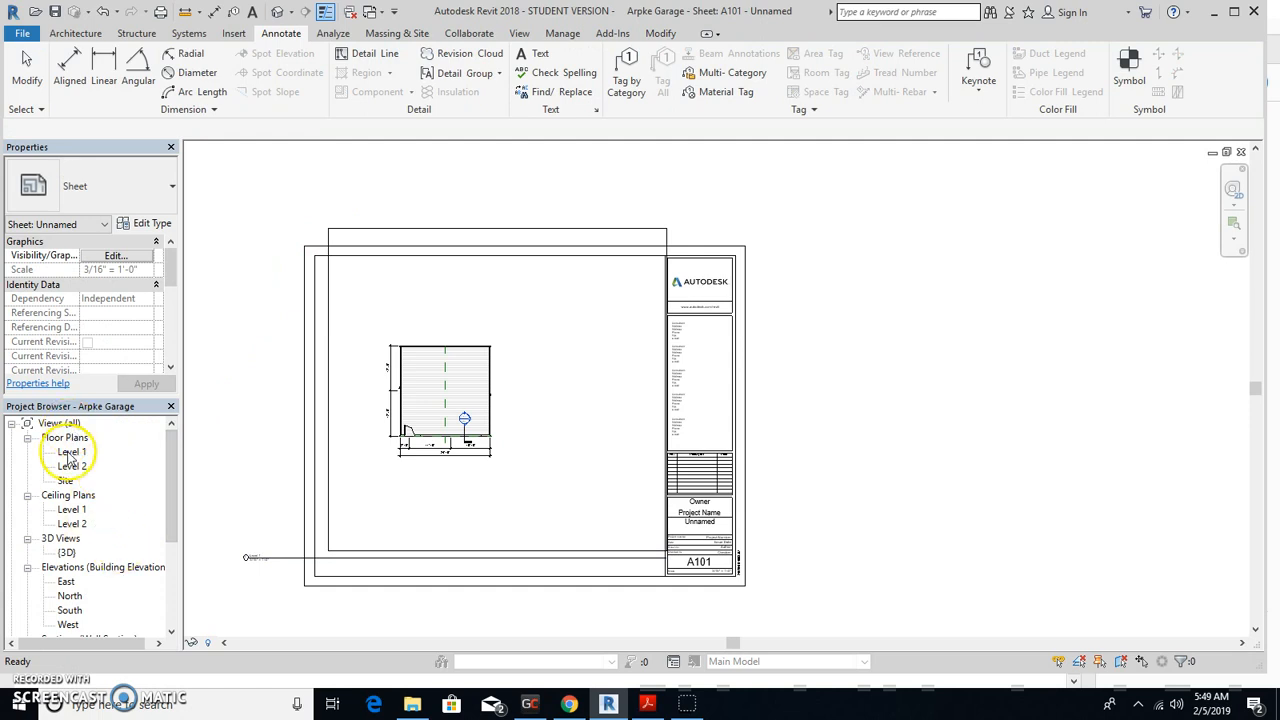
pyautogui.doubleClick(83, 455)
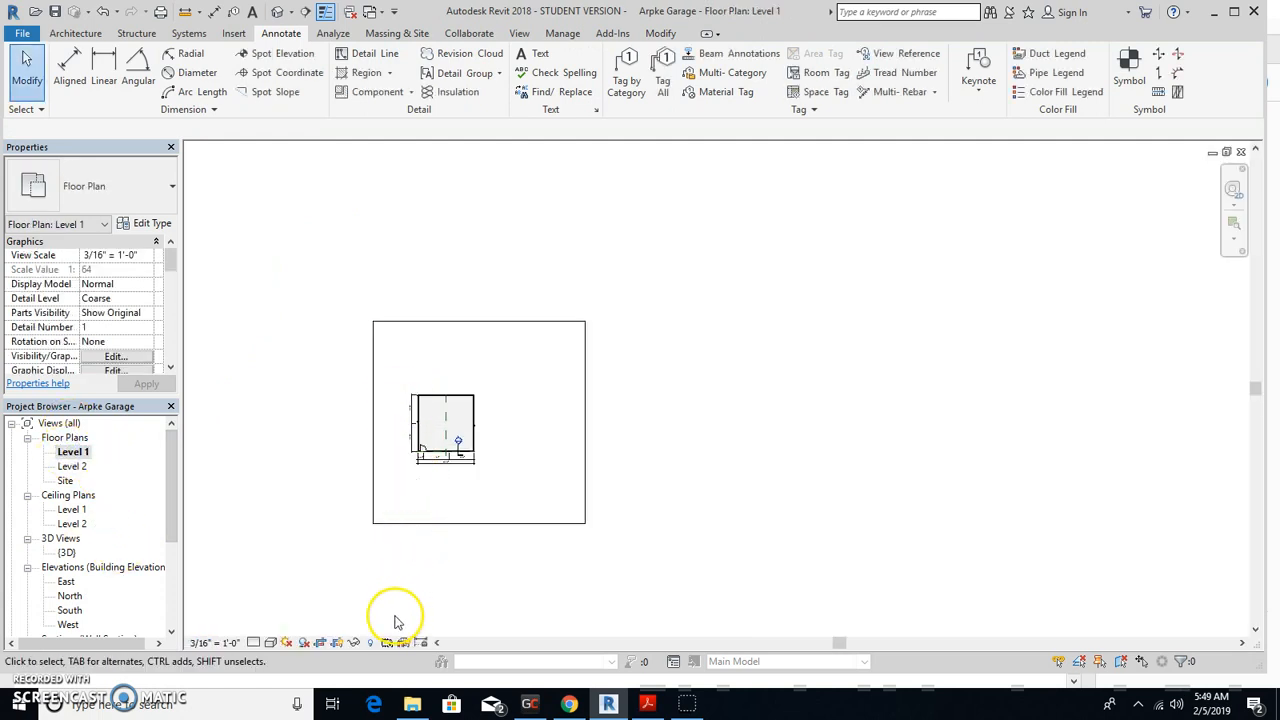
pyautogui.click(340, 646)
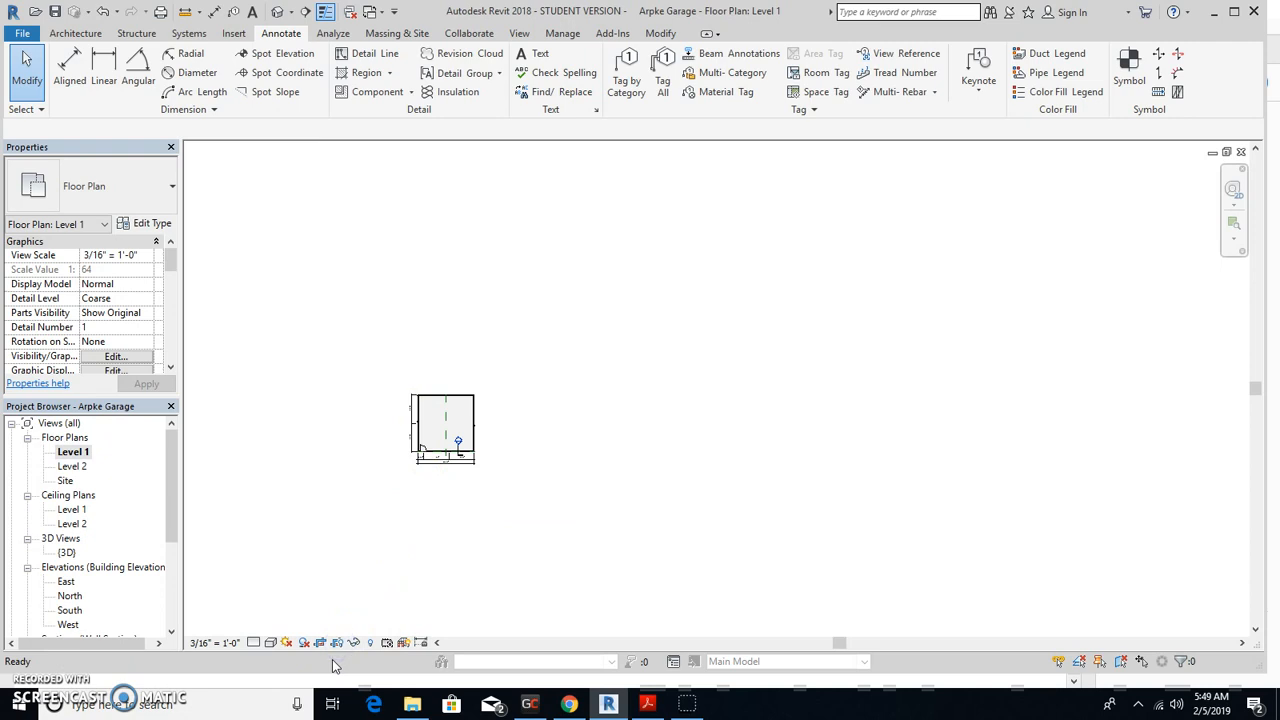
pyautogui.click(340, 648)
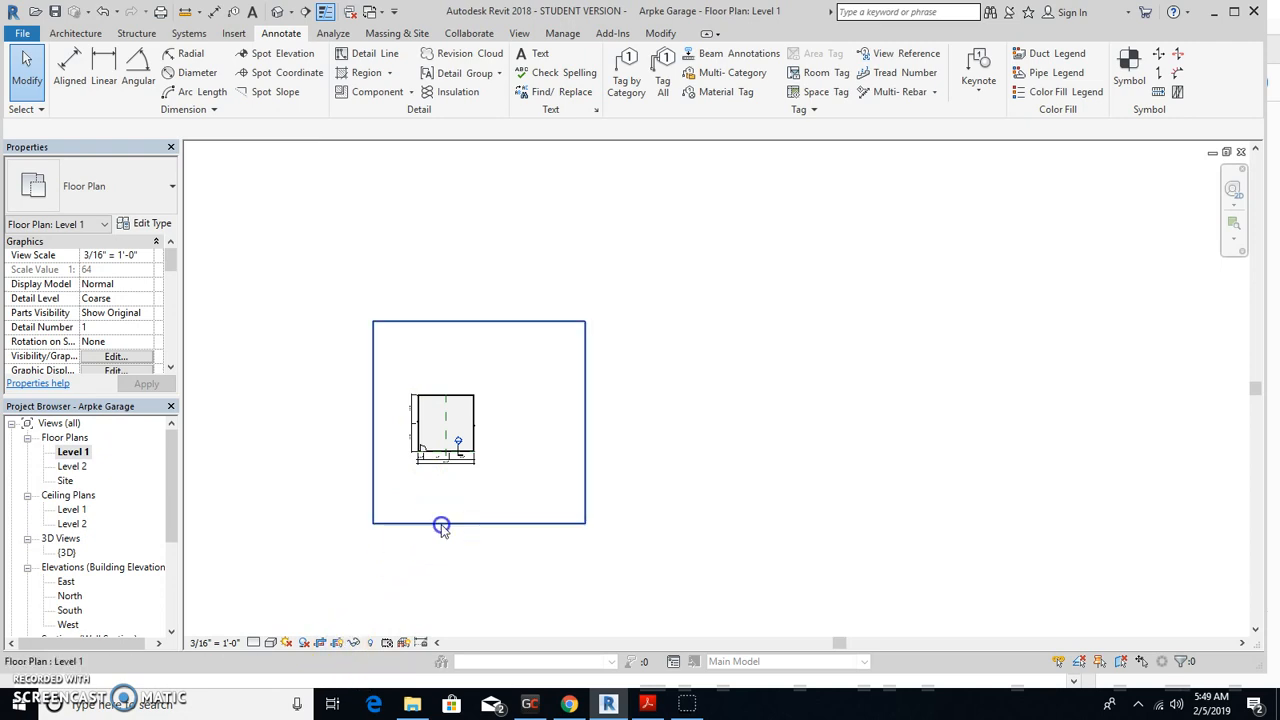
# - Shrink the Level 1 crop region on all four sides to fit closely around the plan and its dimensions, and hide the crop region
pyautogui.click(440, 523)
pyautogui.moveTo(481, 528); pyautogui.dragTo(474, 470)
pyautogui.moveTo(585, 396); pyautogui.dragTo(488, 434)
pyautogui.moveTo(434, 385); pyautogui.dragTo(431, 386)
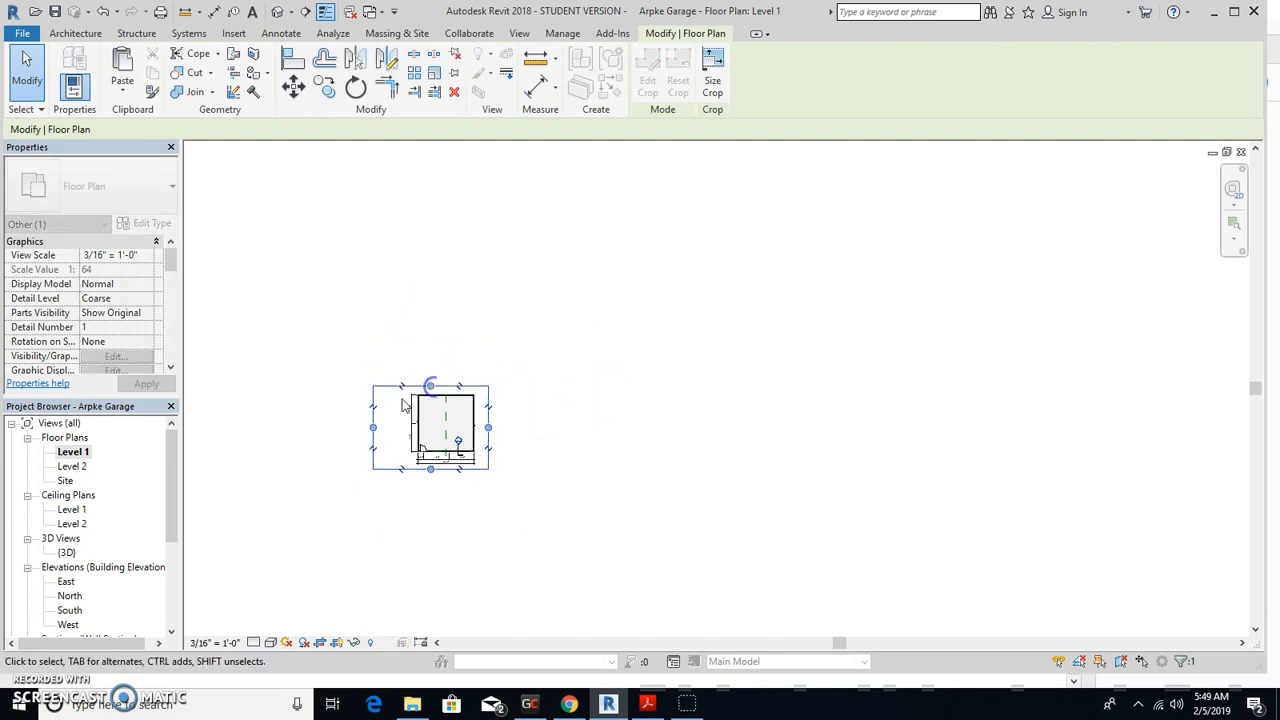
pyautogui.moveTo(390, 433); pyautogui.dragTo(405, 434)
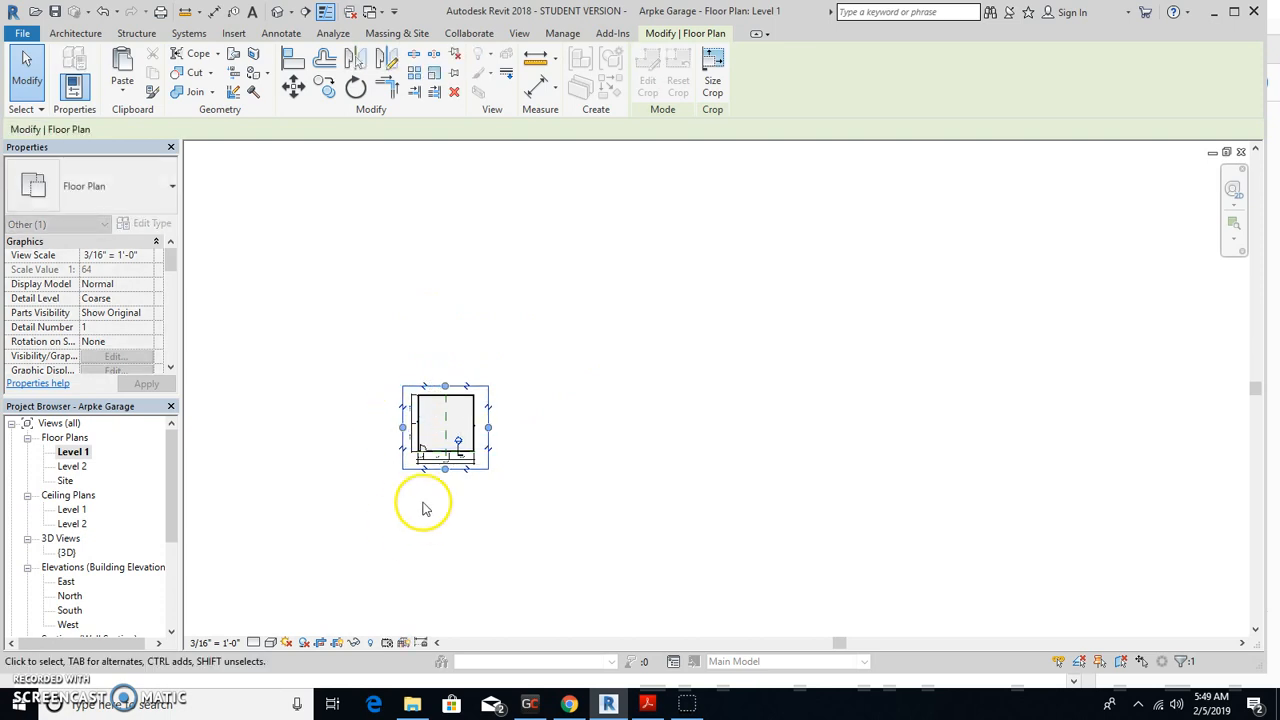
pyautogui.scroll(3, 460, 445)
pyautogui.click(505, 579)
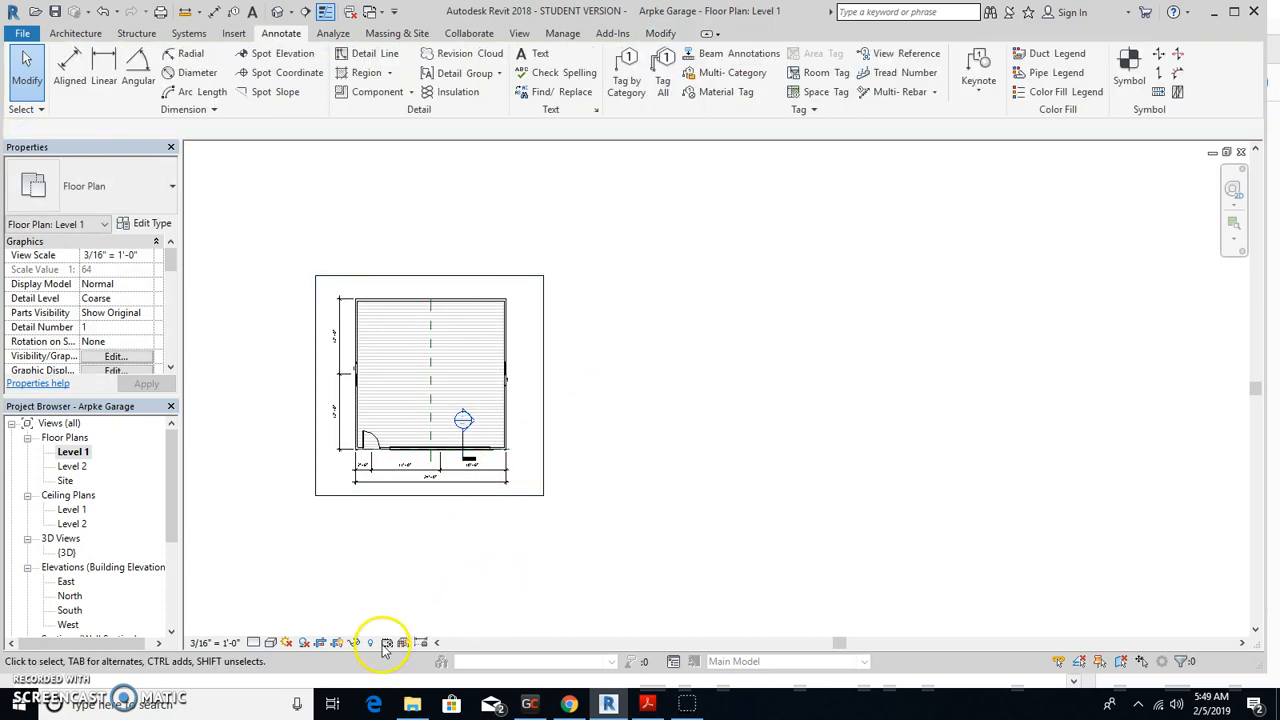
pyautogui.click(338, 643)
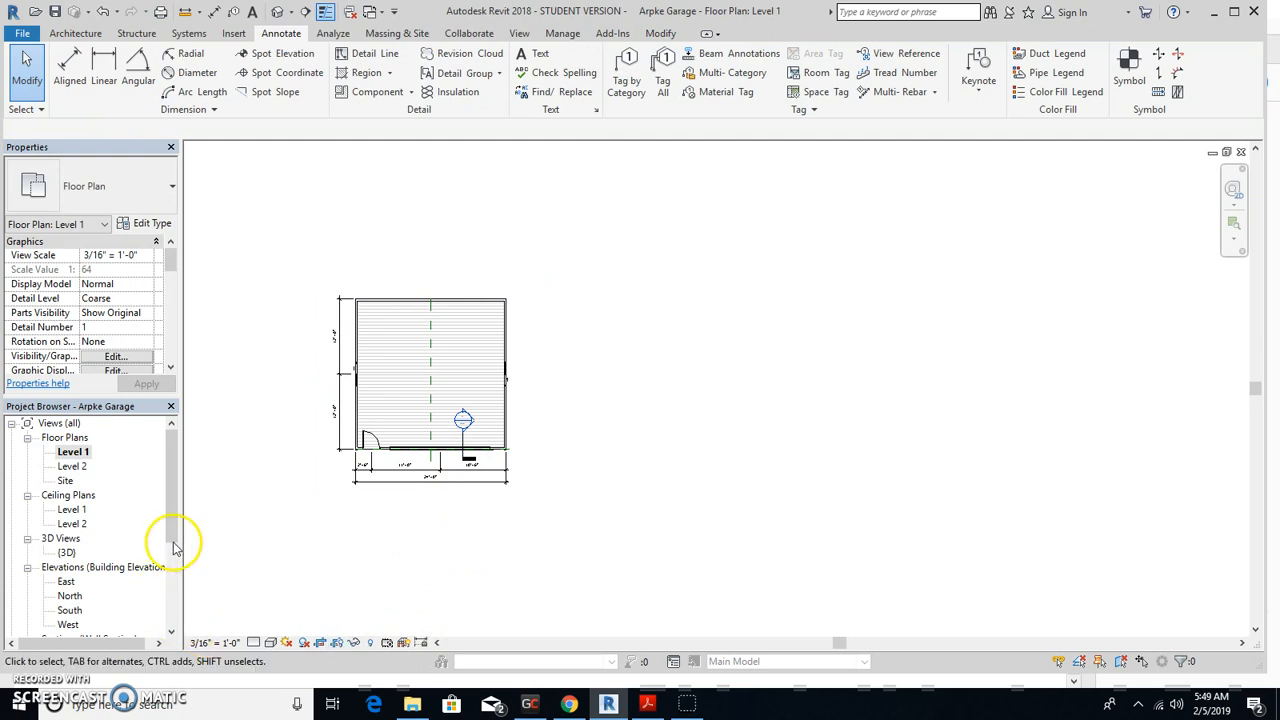
# - Reopen sheet A101 and select the Level 1 view title to inspect its overlong line
pyautogui.moveTo(172, 508); pyautogui.dragTo(171, 583)
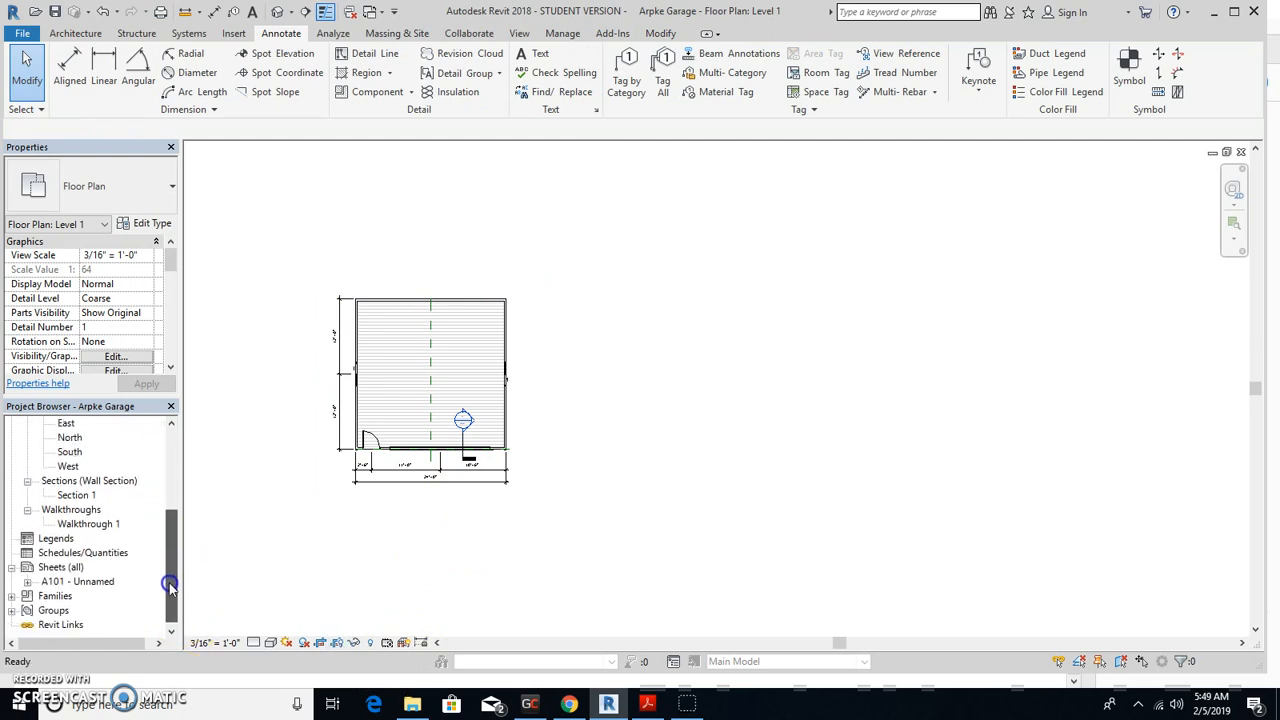
pyautogui.doubleClick(75, 582)
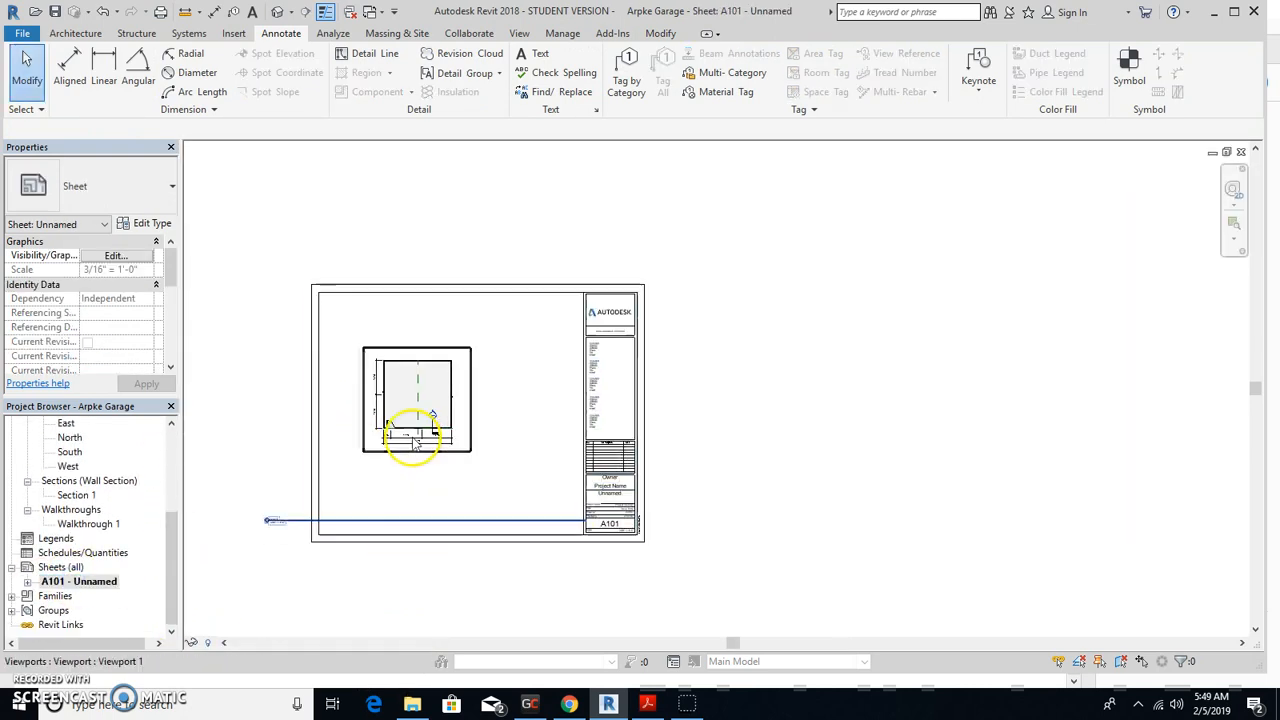
pyautogui.click(416, 436)
pyautogui.click(239, 598)
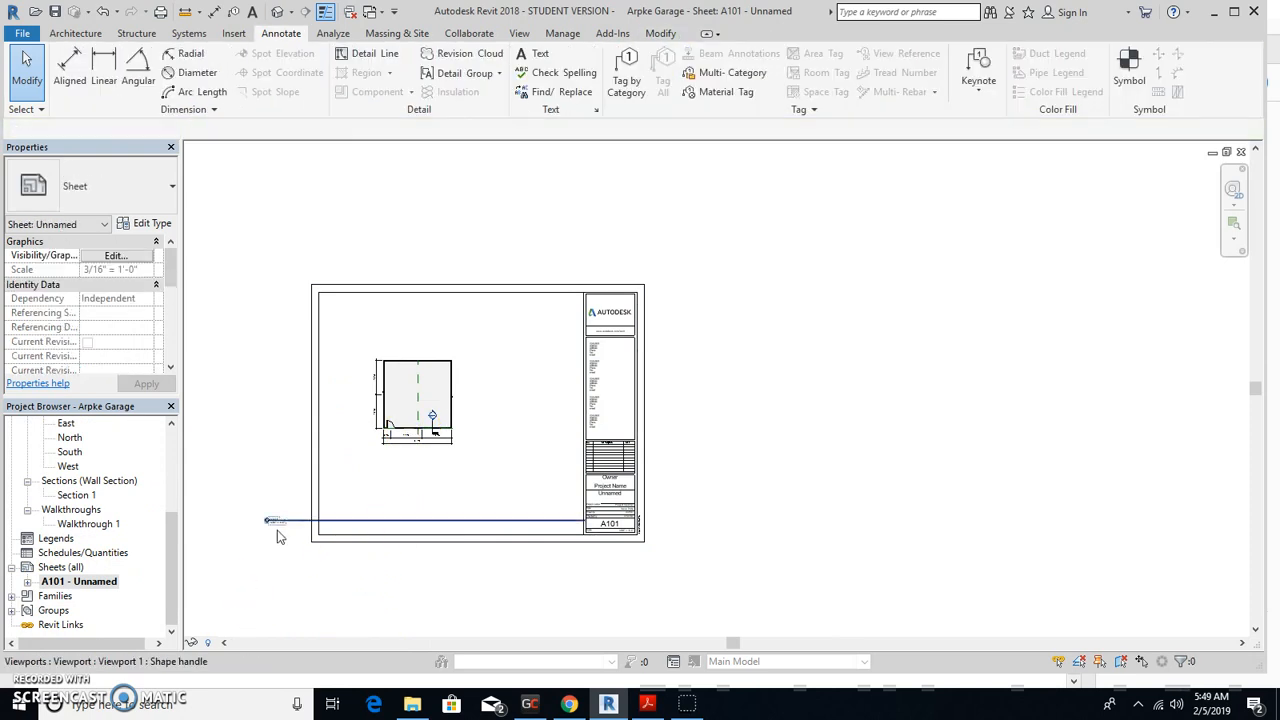
pyautogui.scroll(3, 279, 537)
pyautogui.scroll(4, 249, 551)
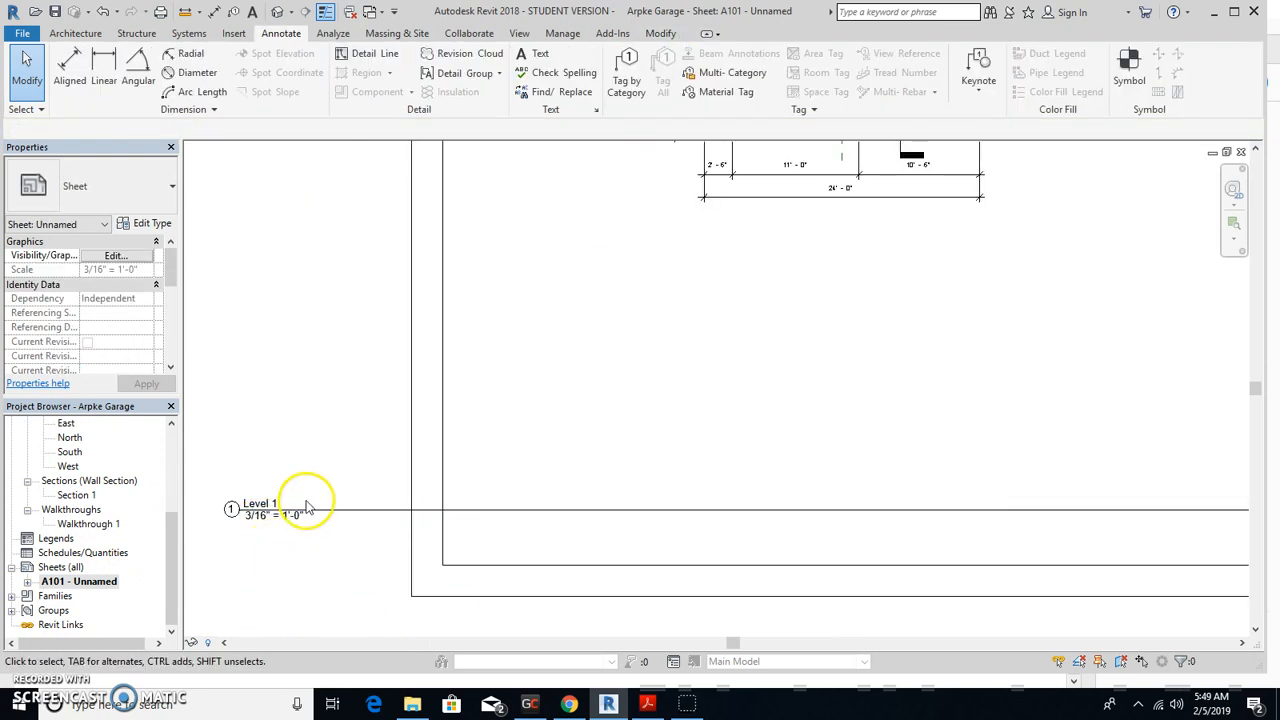
pyautogui.click(366, 512)
pyautogui.scroll(-3, 690, 405)
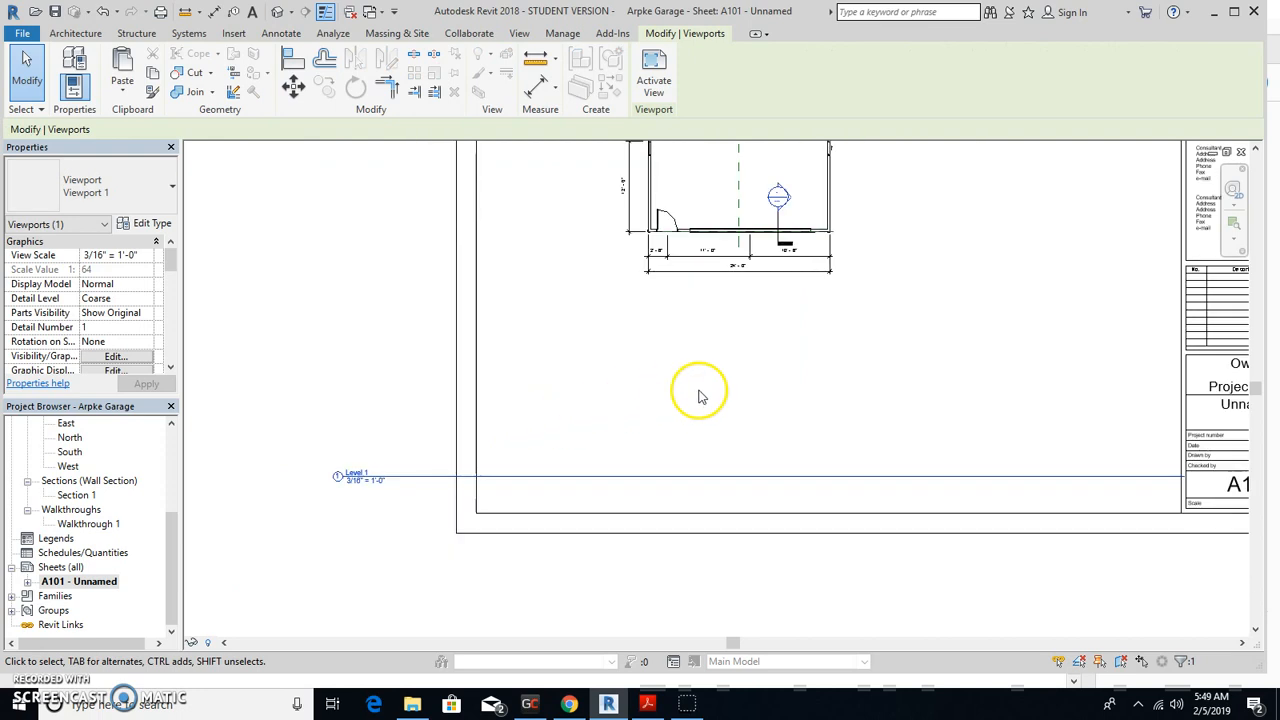
pyautogui.click(443, 560)
pyautogui.moveTo(491, 457); pyautogui.dragTo(491, 376)
pyautogui.click(466, 434)
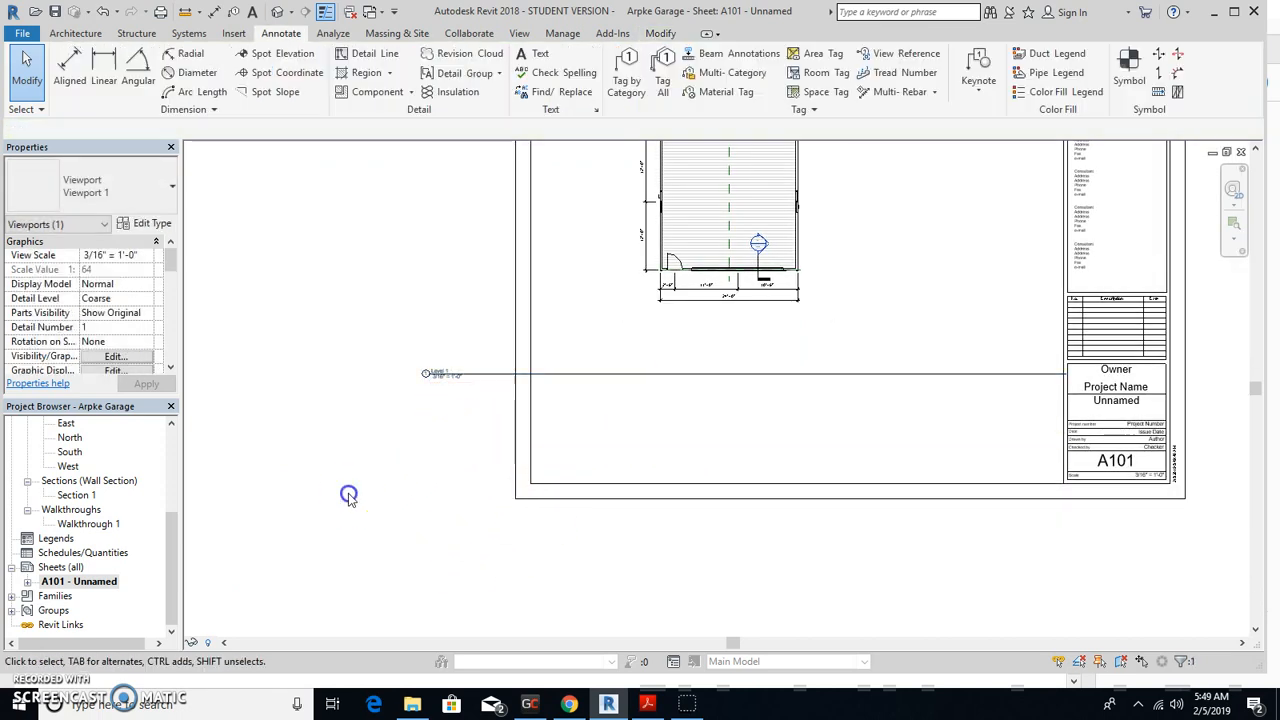
# - Select the Level 1 viewport and shorten its title line to roughly the width of the plan
pyautogui.click(605, 335)
pyautogui.click(654, 266)
pyautogui.click(500, 380)
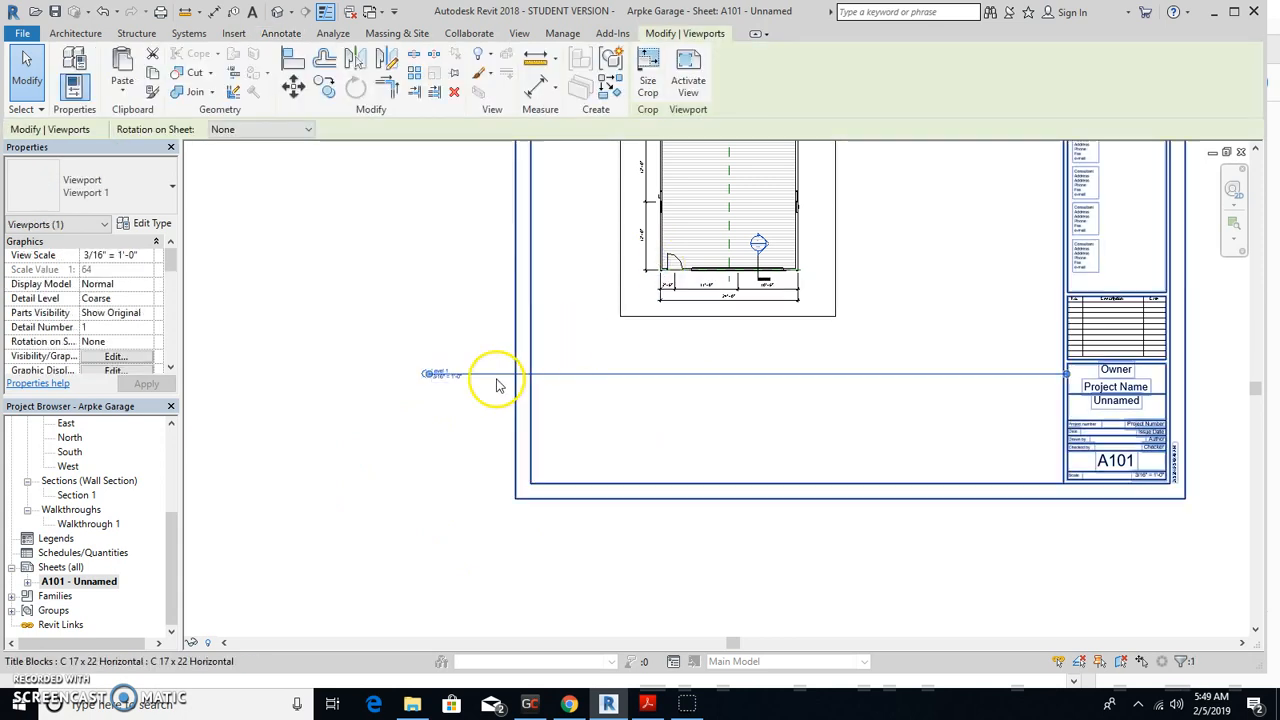
pyautogui.moveTo(446, 449); pyautogui.dragTo(276, 499, button='middle')
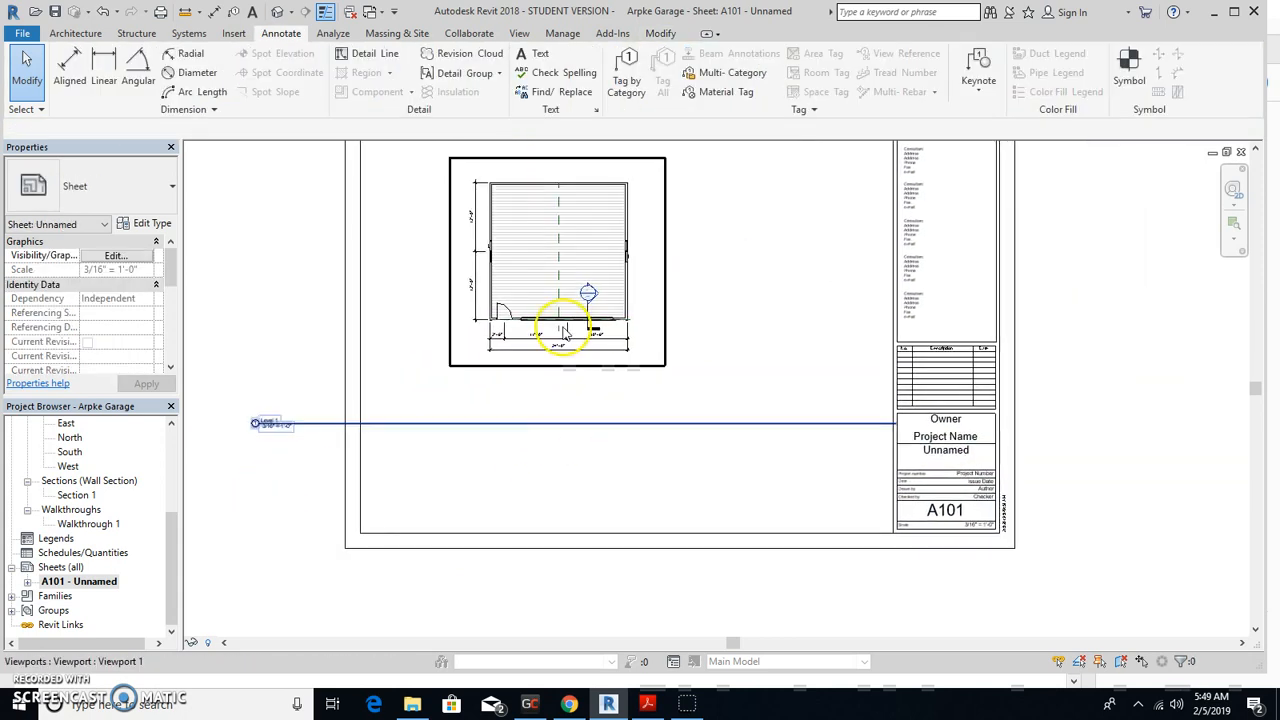
pyautogui.click(563, 330)
pyautogui.click(838, 441)
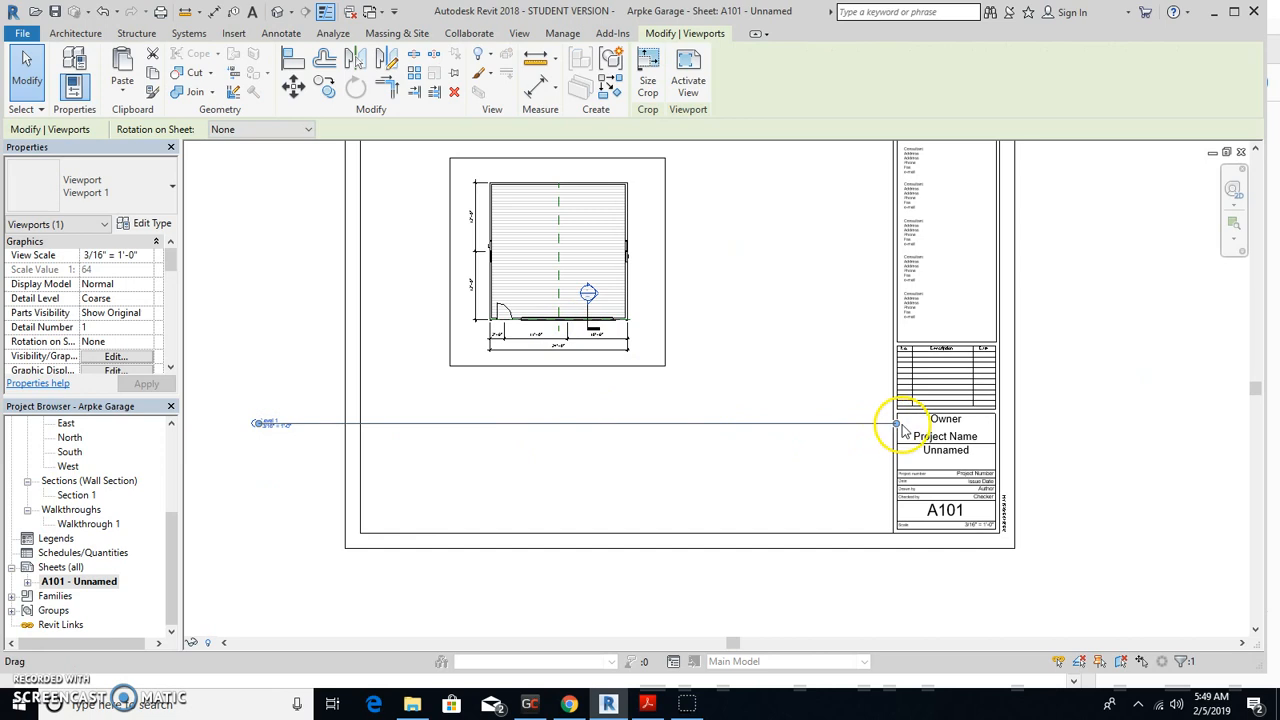
pyautogui.moveTo(896, 424); pyautogui.dragTo(504, 430)
pyautogui.moveTo(404, 424); pyautogui.dragTo(392, 424)
pyautogui.click(420, 449)
# - Move the Level 1 view title onto the sheet, directly below the plan
pyautogui.moveTo(305, 427); pyautogui.dragTo(470, 404)
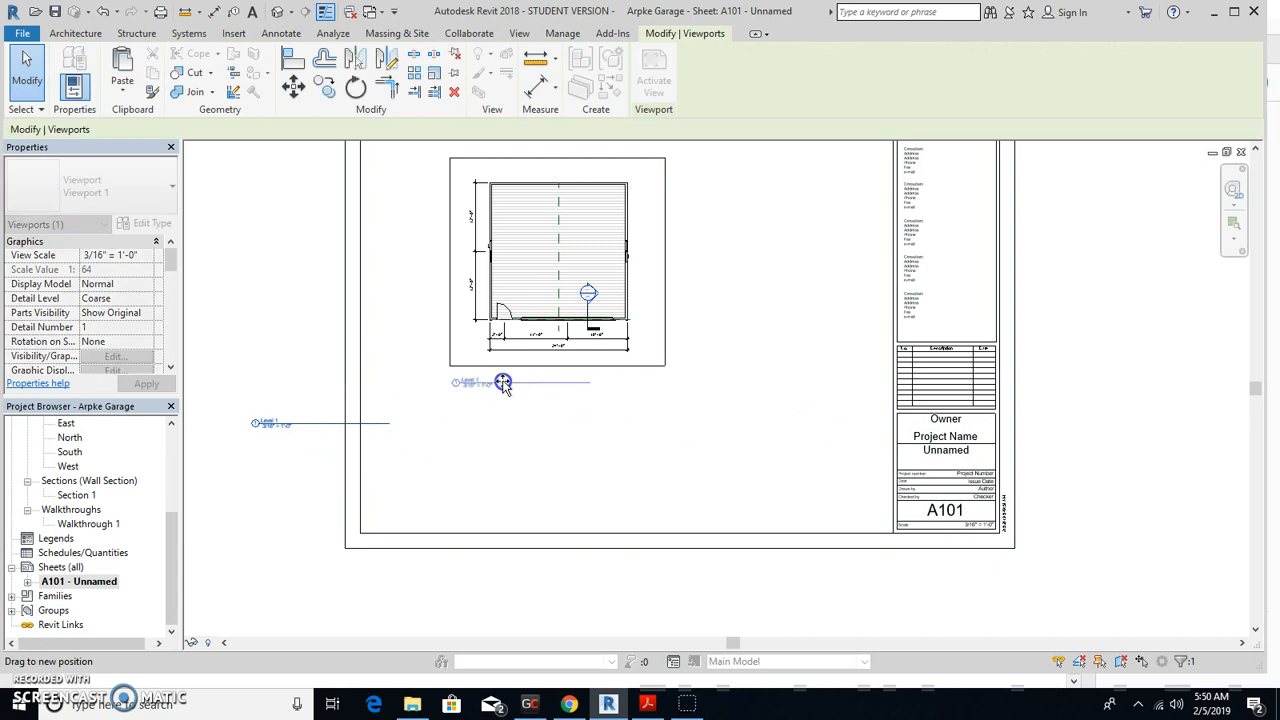
pyautogui.moveTo(503, 382); pyautogui.dragTo(504, 382)
pyautogui.click(511, 411)
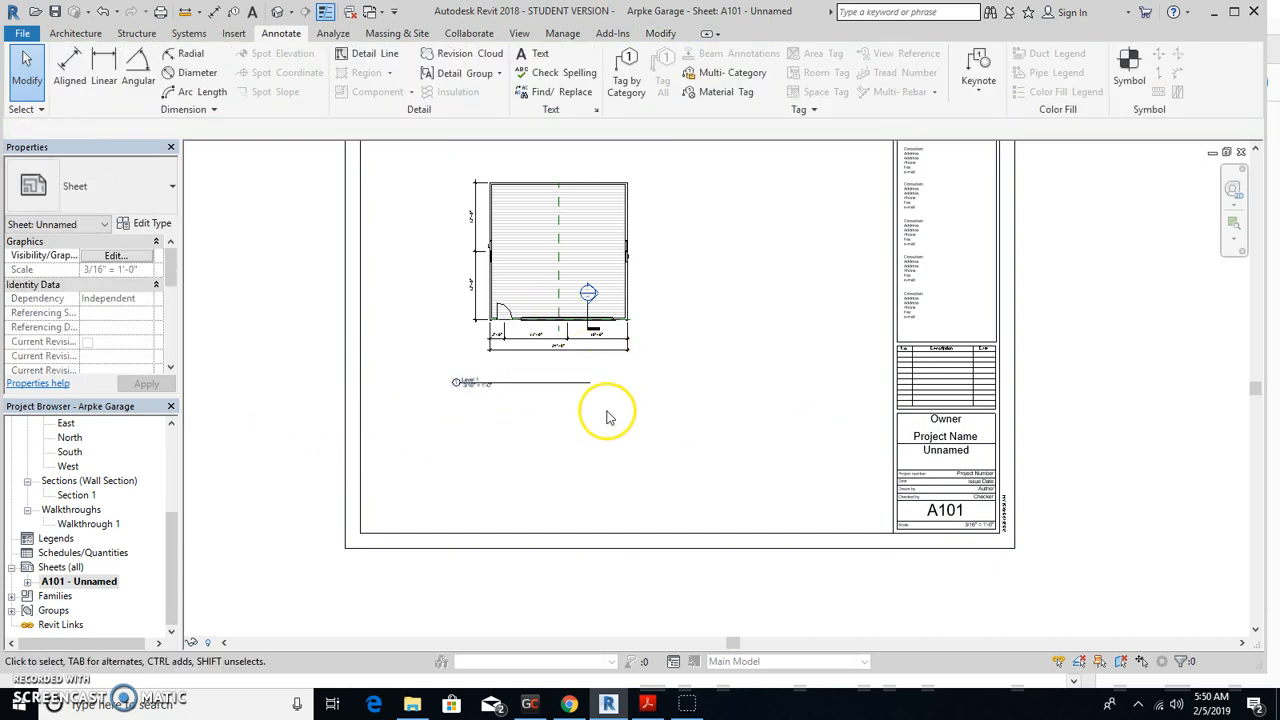
# - Move the Level 1 viewport into the sheet's upper-left area and nudge its title closer beneath the plan
pyautogui.scroll(-2, 606, 600)
pyautogui.click(605, 489)
pyautogui.moveTo(604, 483); pyautogui.dragTo(556, 403)
pyautogui.click(606, 489)
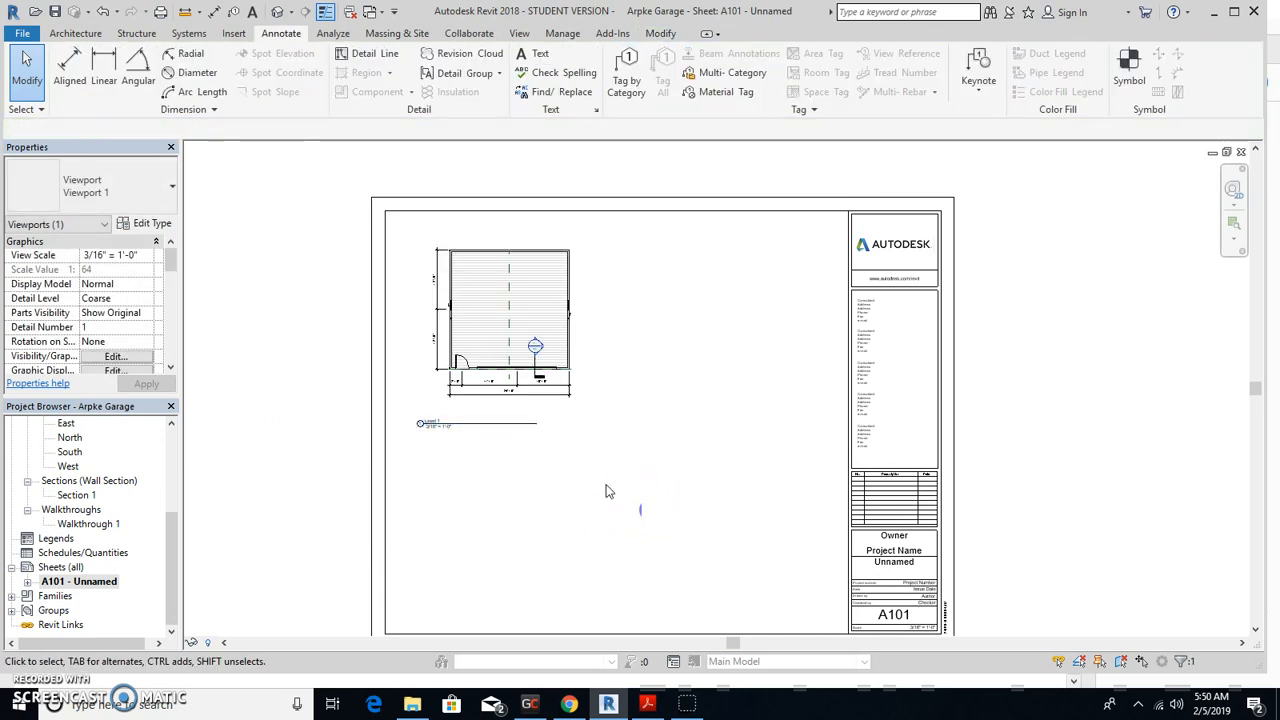
pyautogui.scroll(4, 471, 437)
pyautogui.moveTo(436, 394); pyautogui.dragTo(461, 367)
pyautogui.click(451, 440)
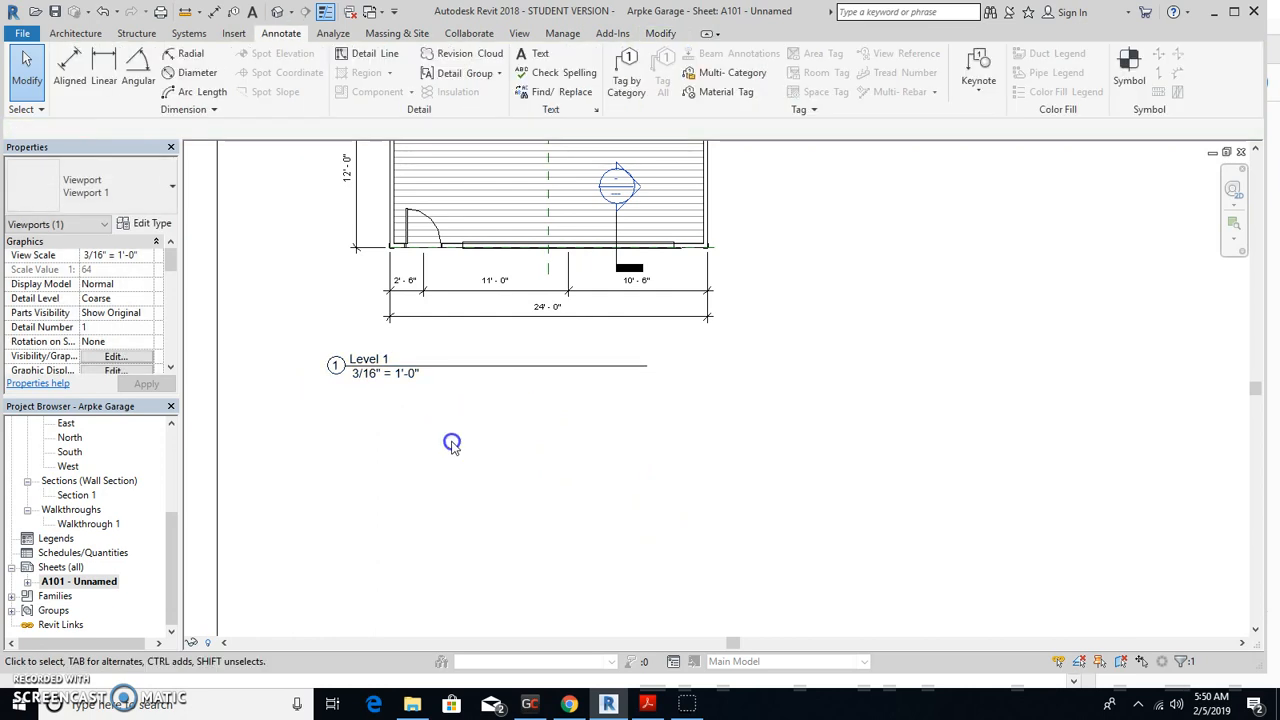
# - Inspect the Level 1 view title on the sheet, check the drawing layout on arpke.pdf in Acrobat Reader and return to Revit
pyautogui.click(375, 362)
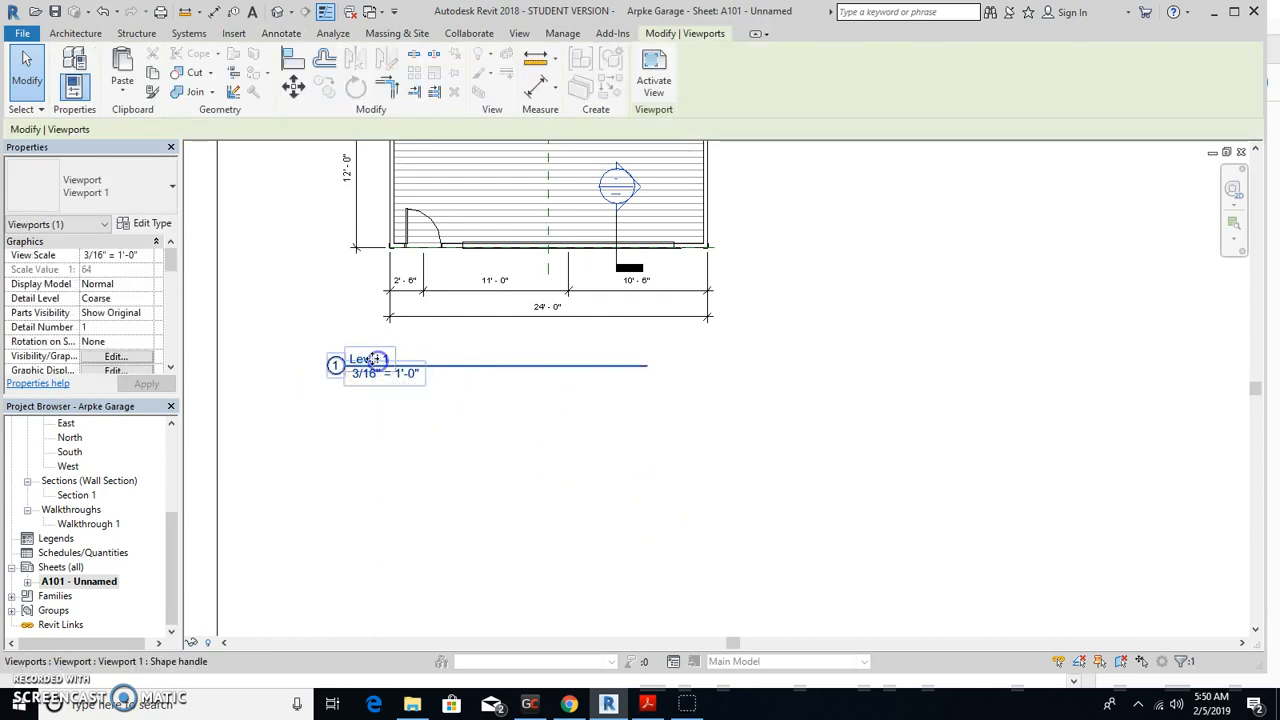
pyautogui.click(366, 449)
pyautogui.click(393, 370)
pyautogui.doubleClick(383, 366)
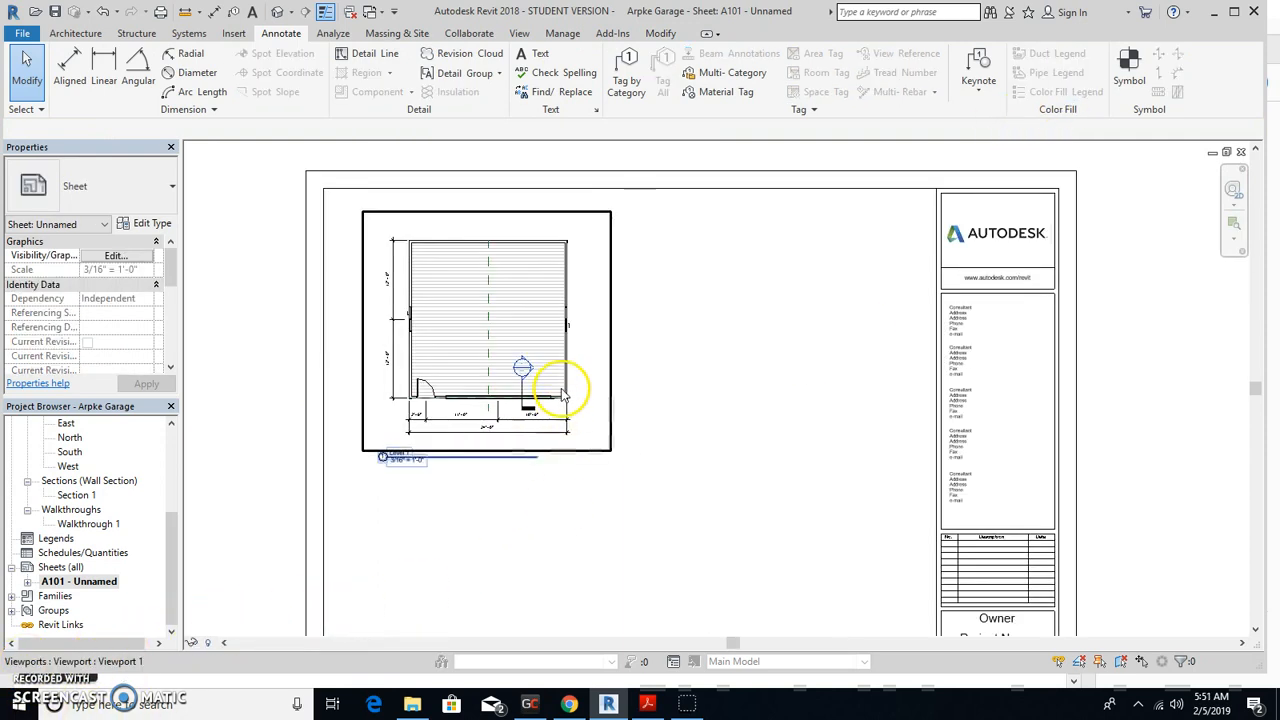
pyautogui.scroll(2, 563, 390)
pyautogui.moveTo(454, 386); pyautogui.dragTo(529, 434, button='middle')
pyautogui.scroll(-1, 530, 434)
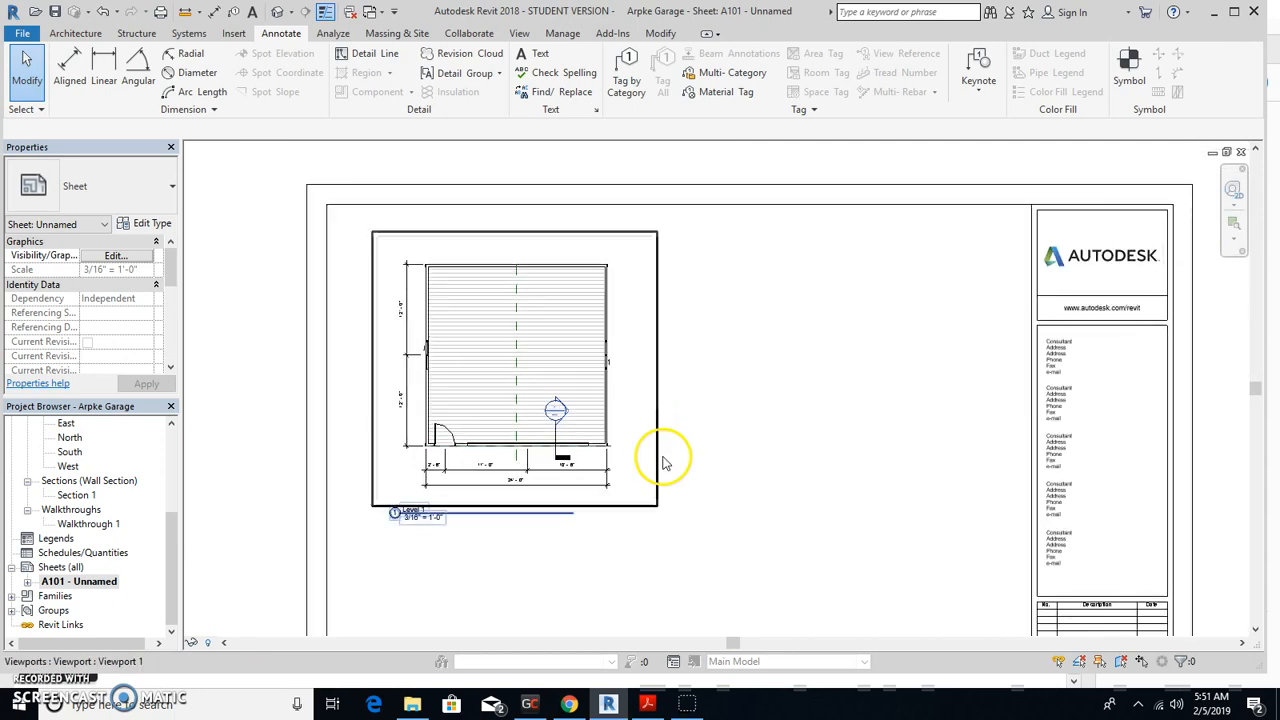
pyautogui.click(648, 704)
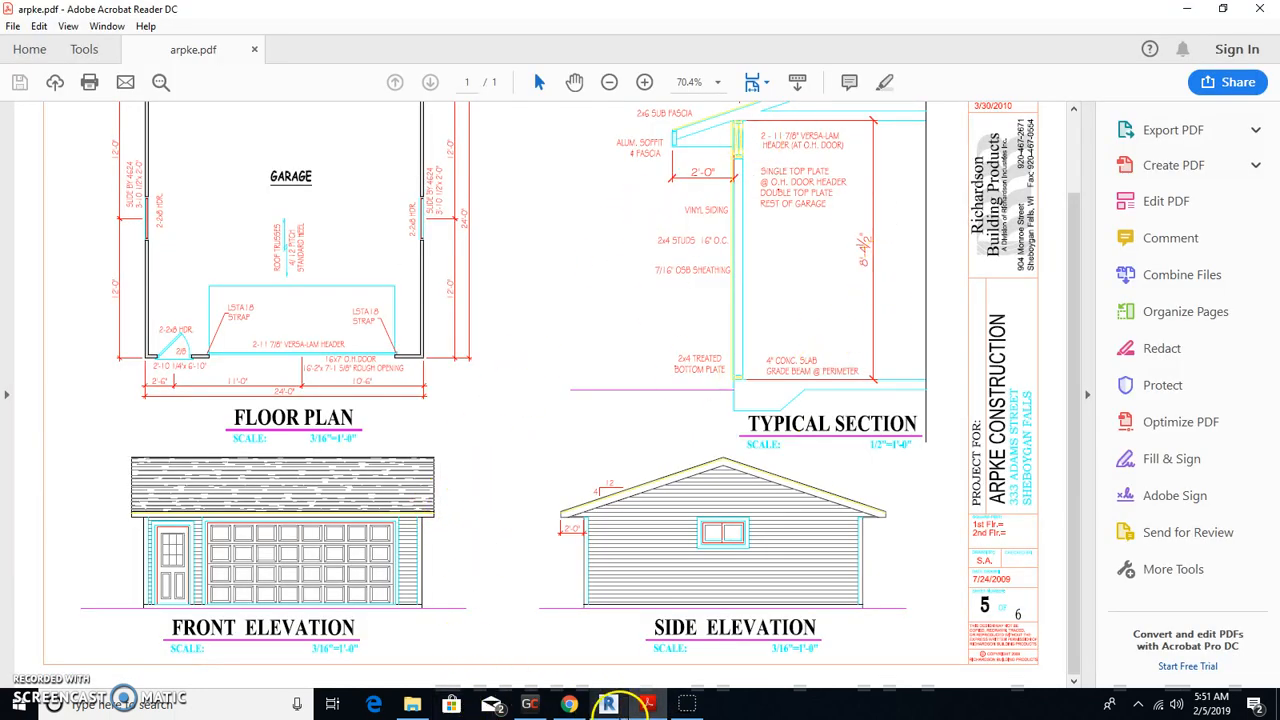
pyautogui.click(608, 705)
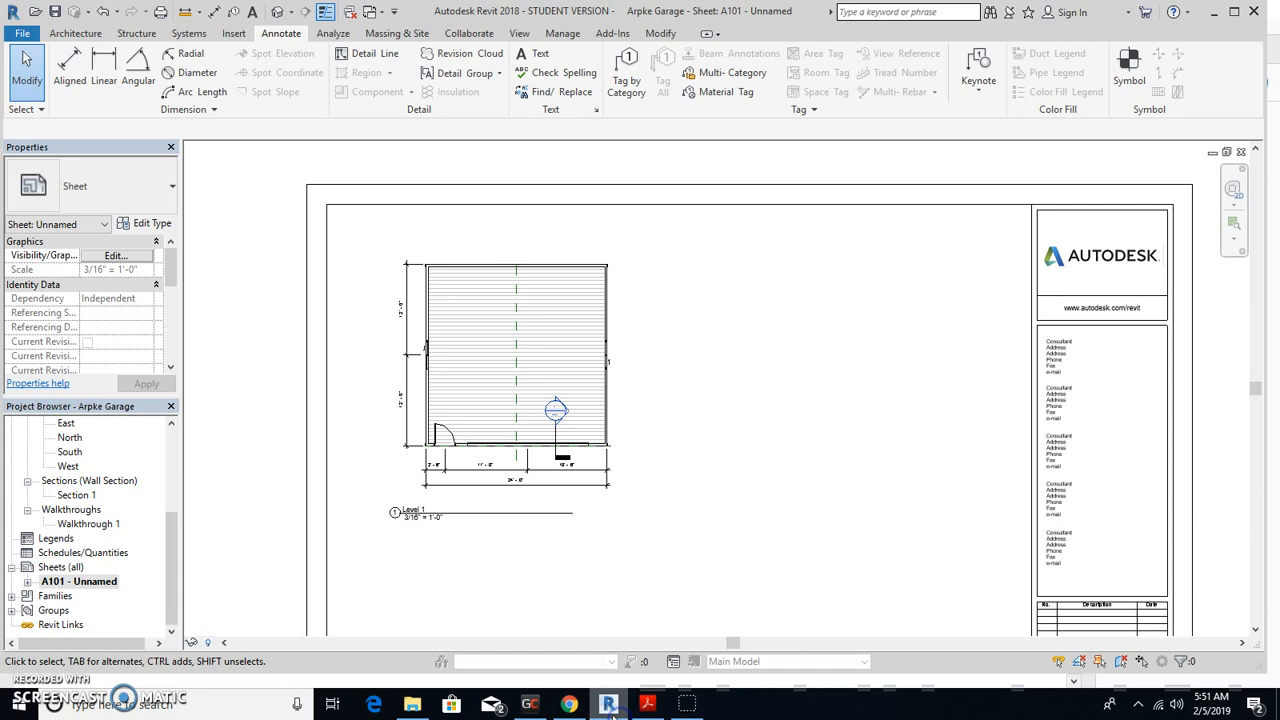
# - Place the Section 1 view on sheet A101 between the floor plan and the title block
pyautogui.click(75, 495)
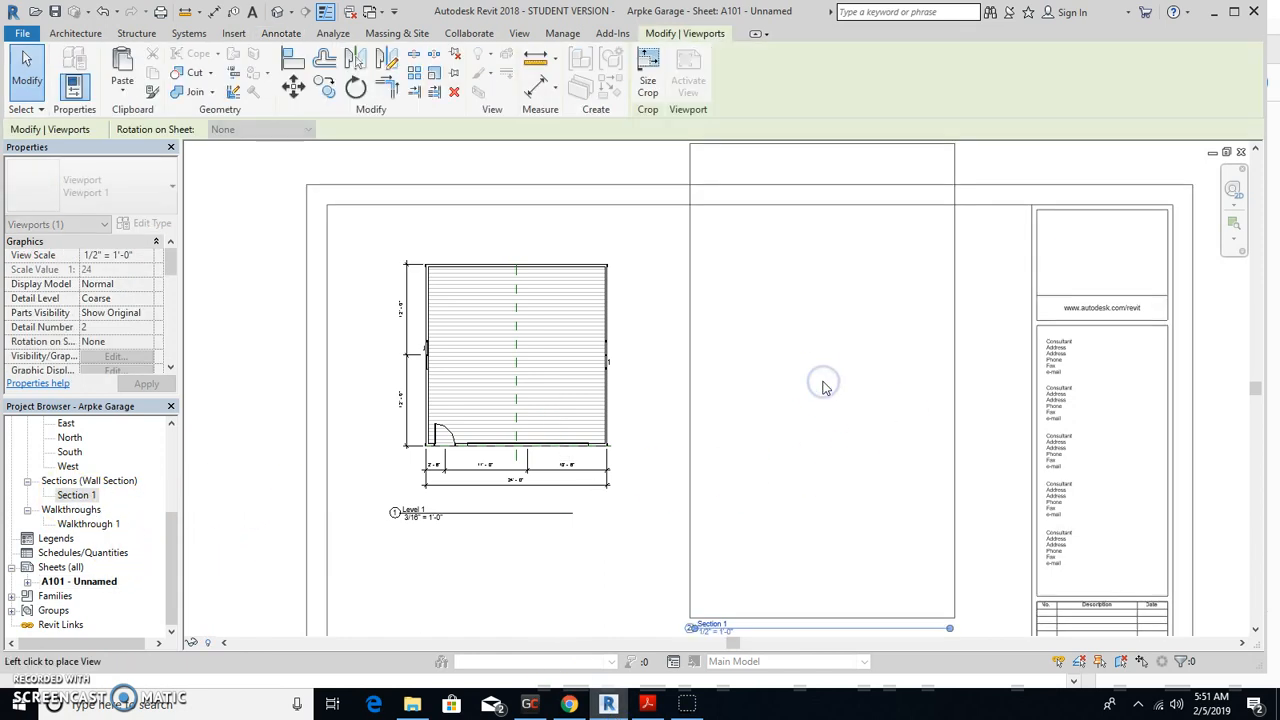
pyautogui.click(834, 400)
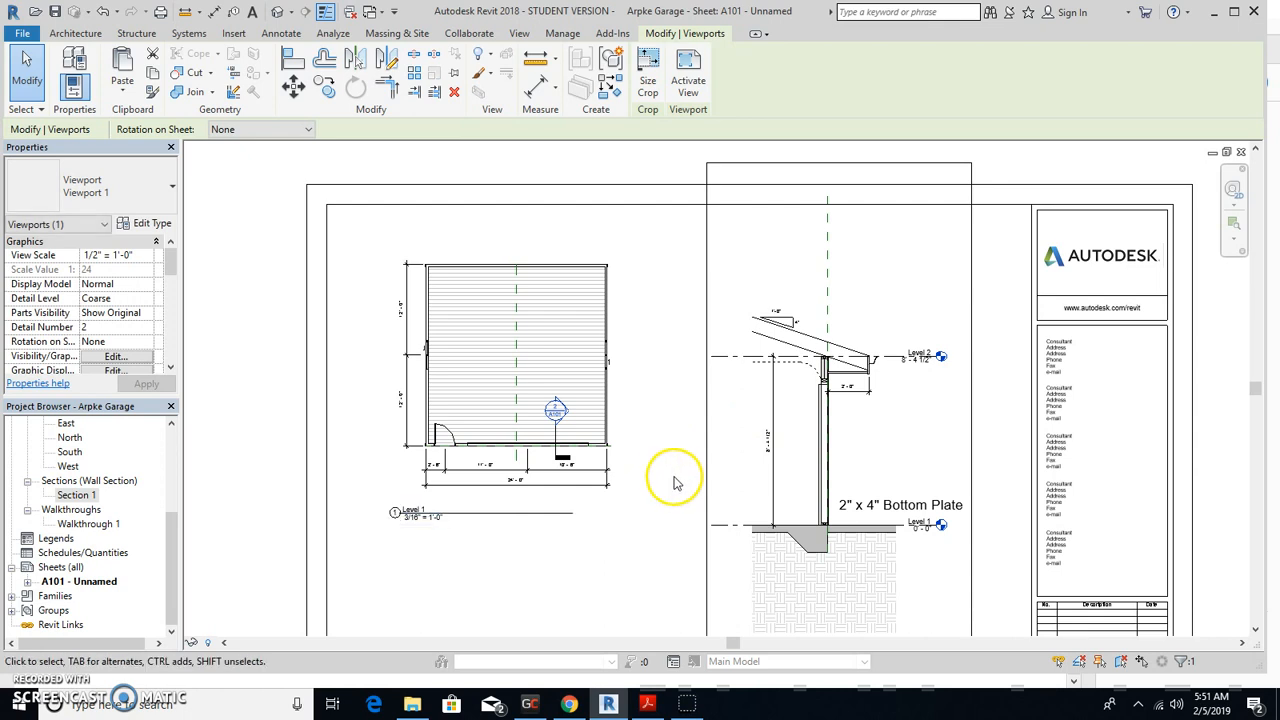
pyautogui.click(680, 497)
pyautogui.scroll(-2, 680, 497)
pyautogui.moveTo(701, 490); pyautogui.dragTo(632, 360, button='middle')
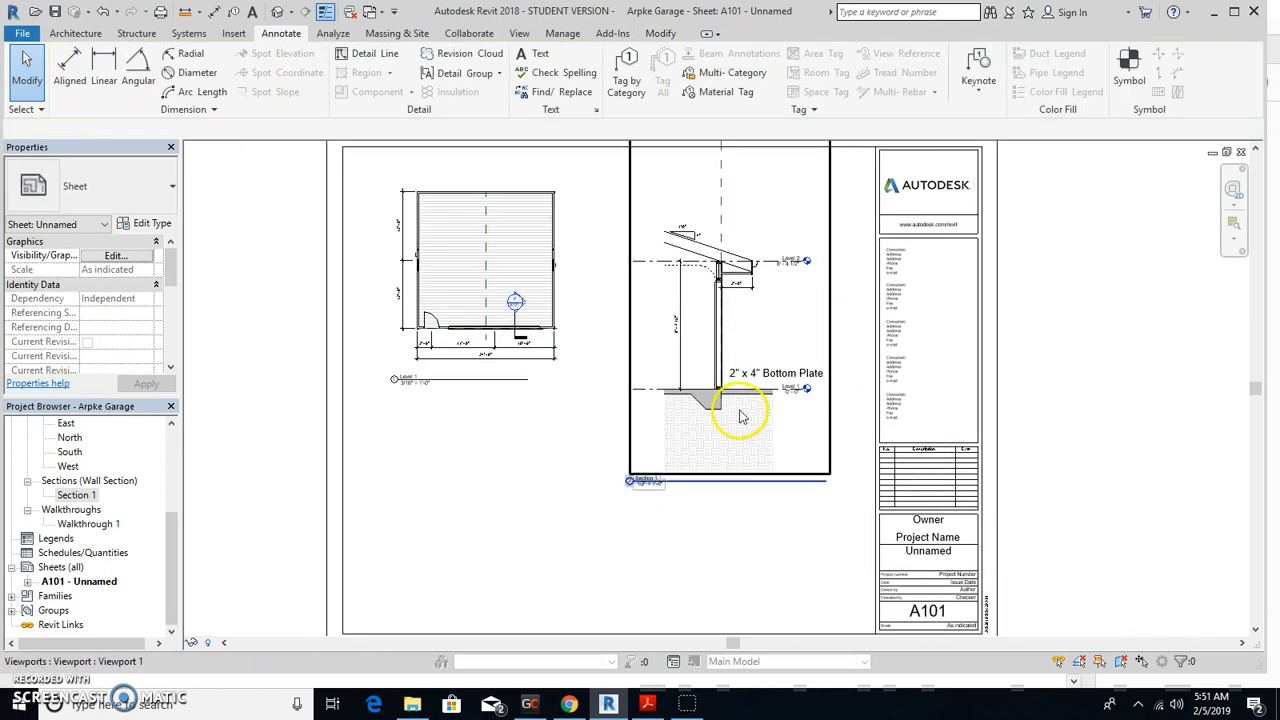
pyautogui.scroll(3, 737, 366)
pyautogui.scroll(-1, 695, 380)
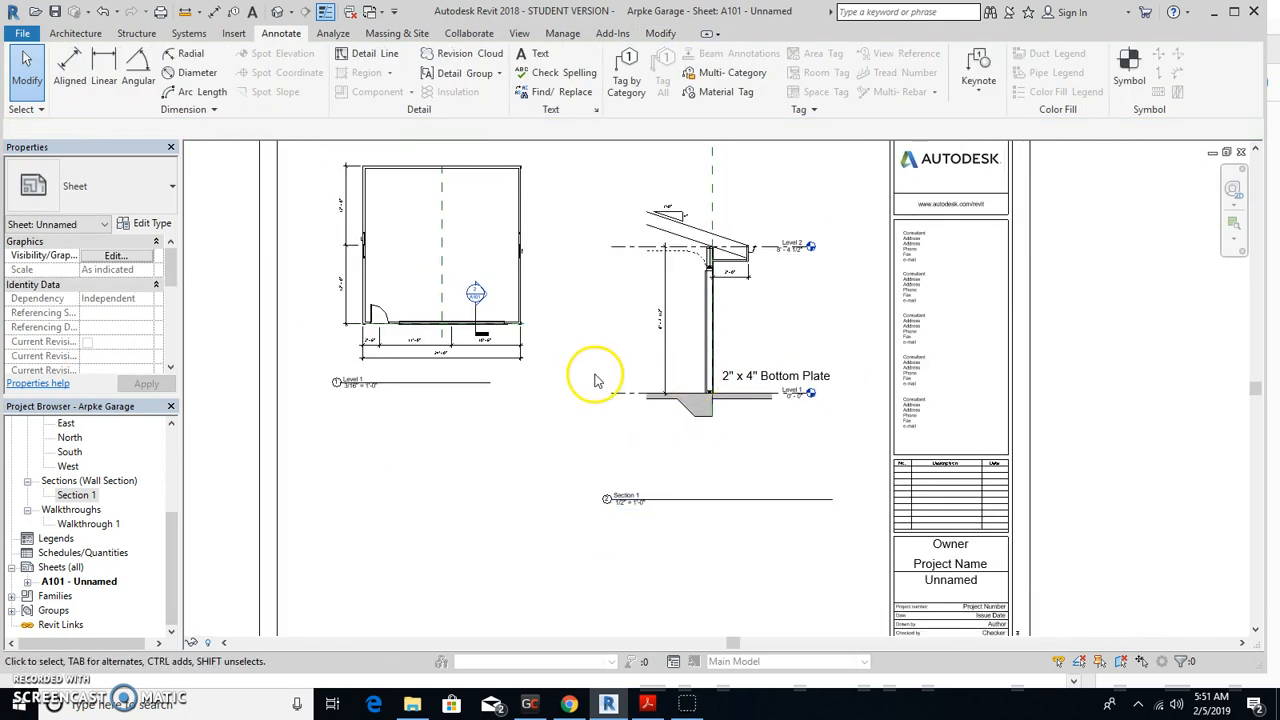
# - Open the Section 1 view, show its crop region and raise the lower edge to just below the footing
pyautogui.doubleClick(77, 495)
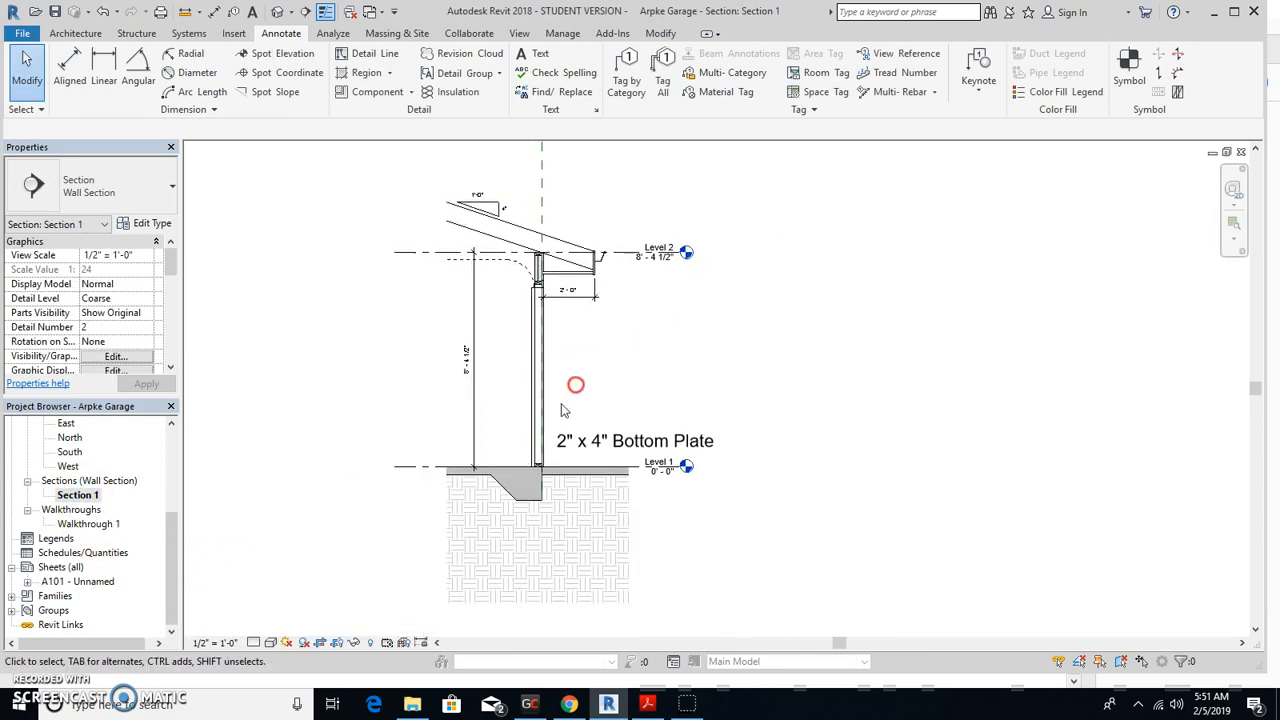
pyautogui.click(339, 643)
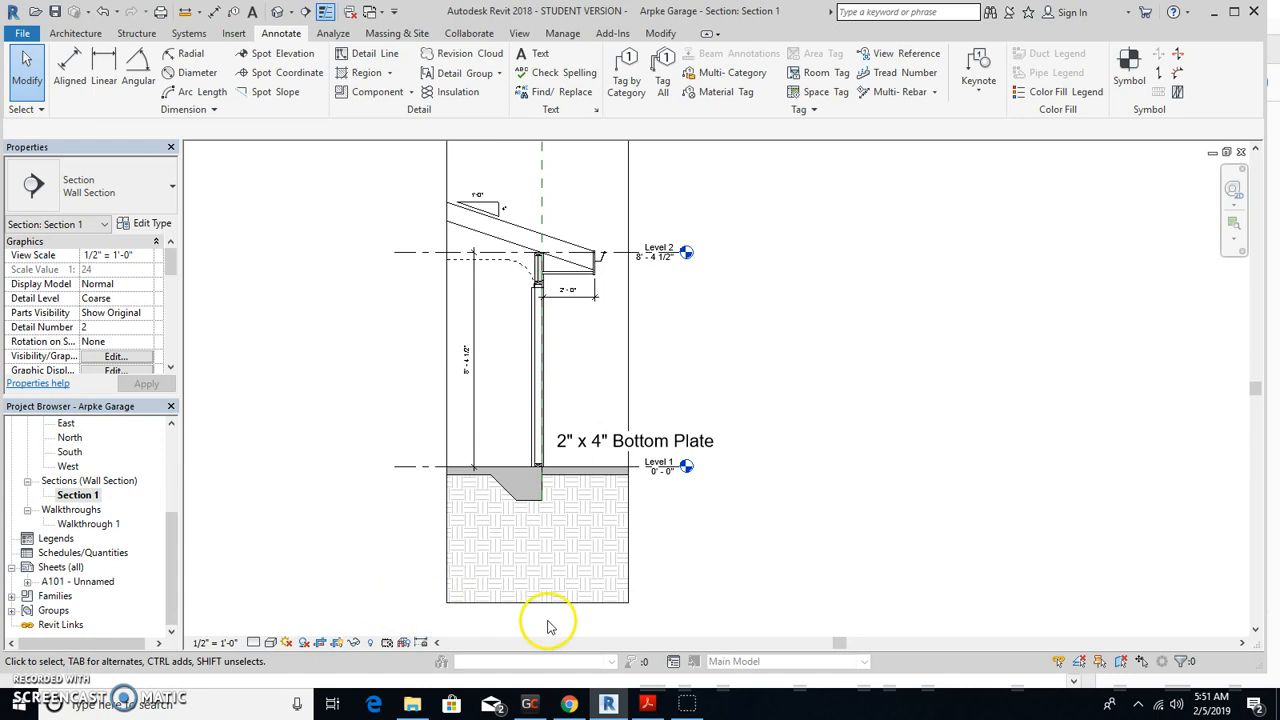
pyautogui.scroll(-1, 571, 531)
pyautogui.click(545, 590)
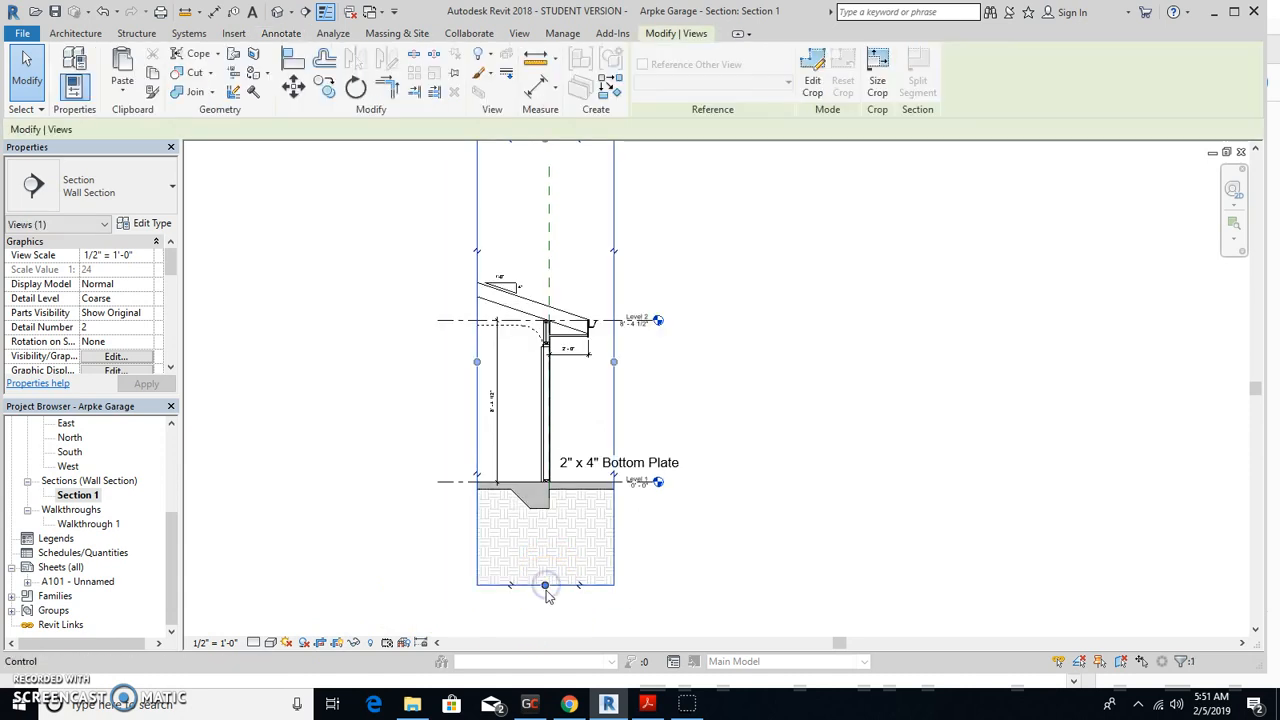
pyautogui.moveTo(548, 539); pyautogui.dragTo(549, 523)
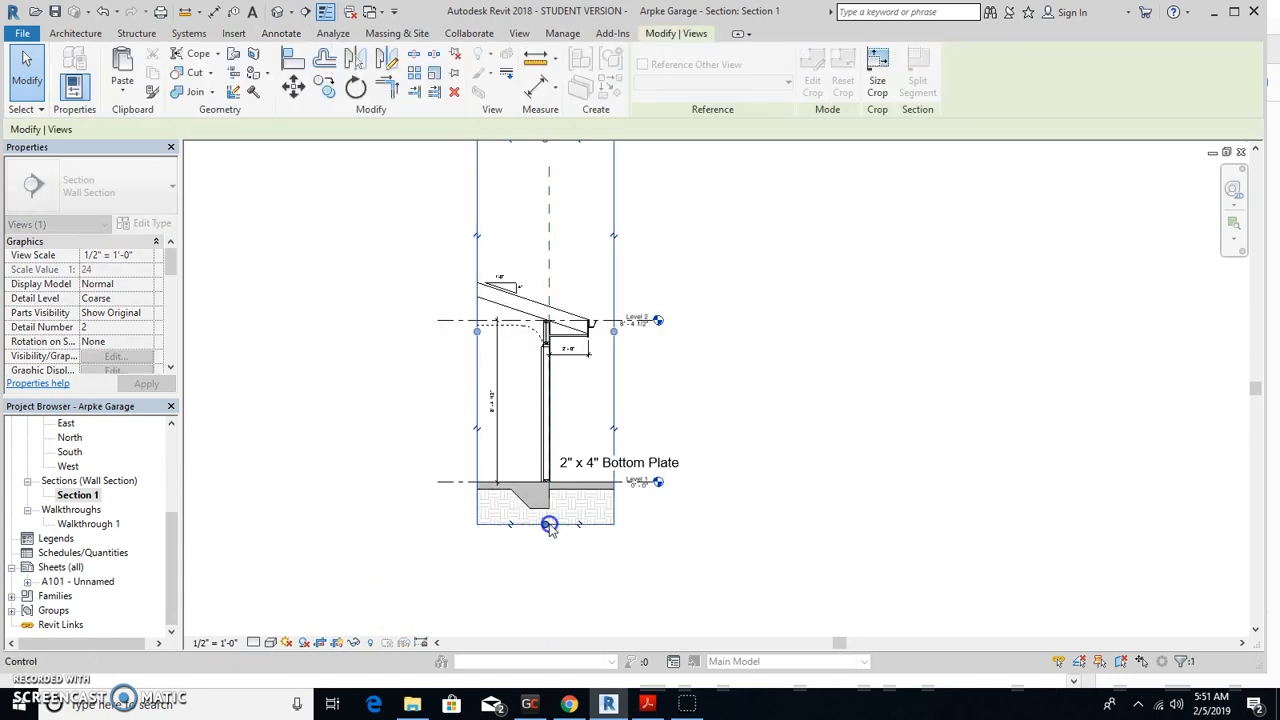
# - Lower the upper edge of Section 1's crop region to just above the roof and hide the crop region
pyautogui.scroll(-1, 650, 363)
pyautogui.moveTo(644, 362); pyautogui.dragTo(621, 451, button='middle')
pyautogui.moveTo(556, 302); pyautogui.dragTo(546, 382)
pyautogui.click(651, 446)
pyautogui.scroll(2, 623, 486)
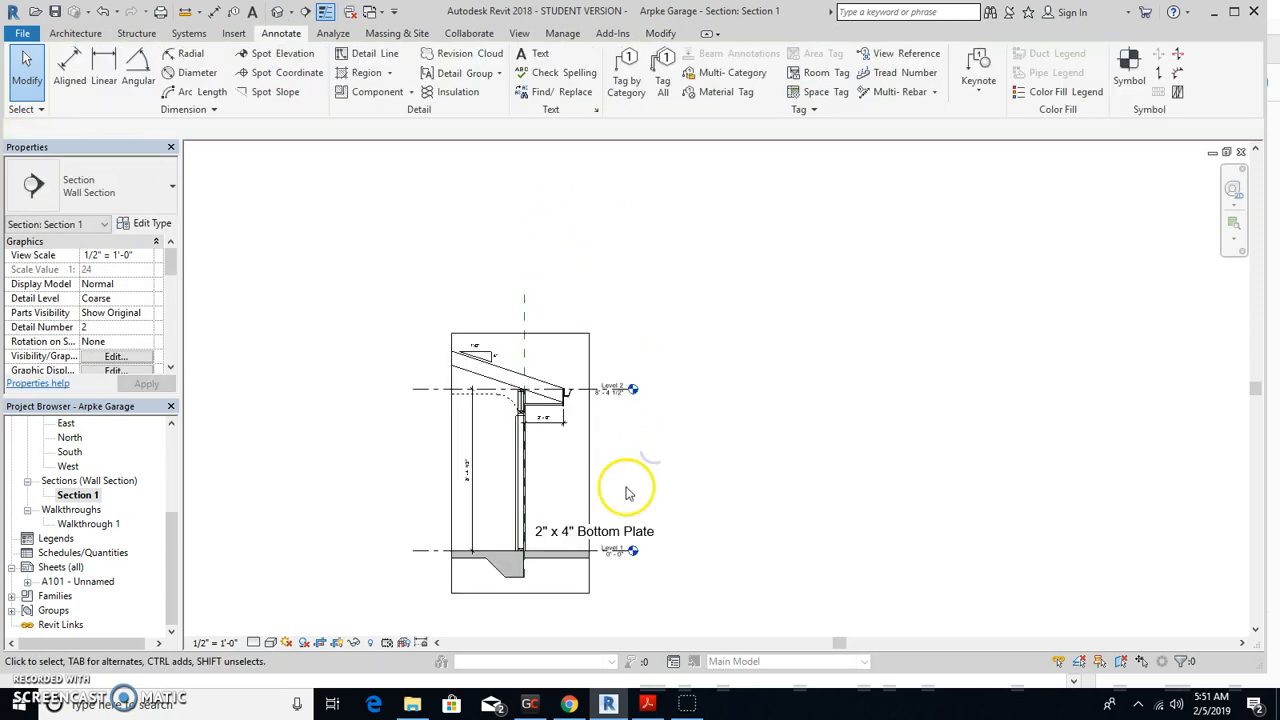
pyautogui.scroll(-1, 620, 484)
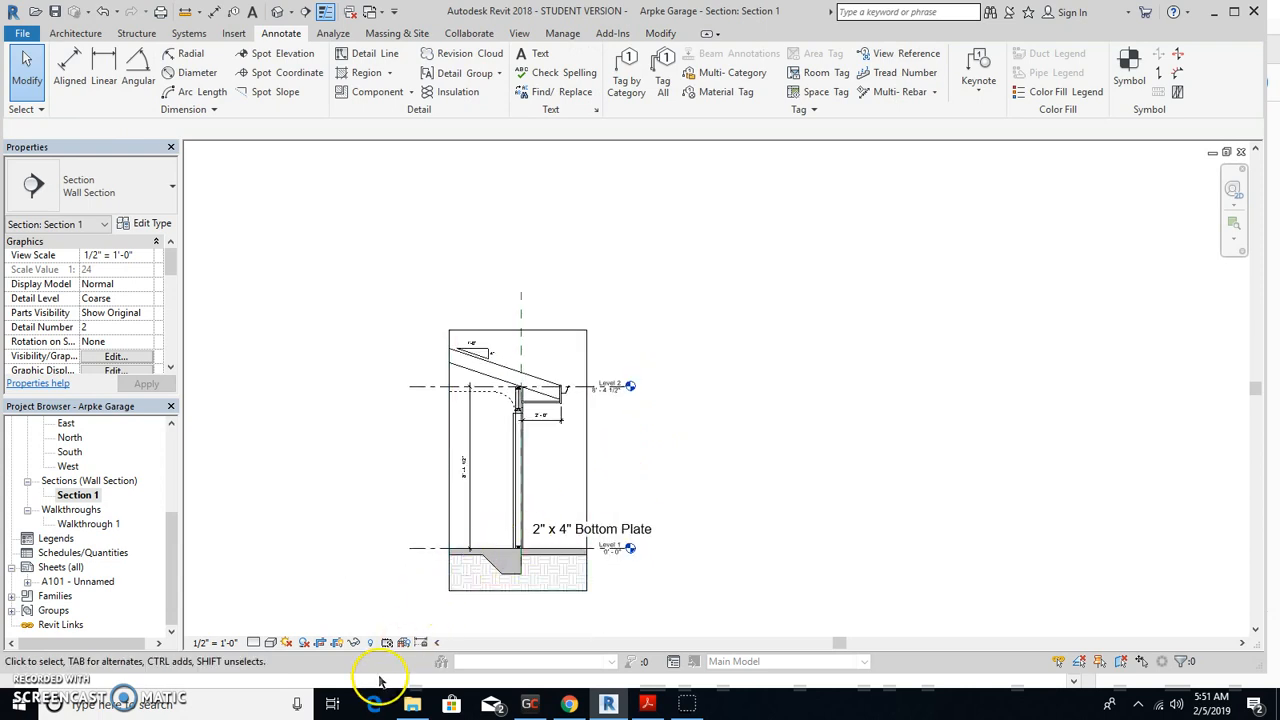
pyautogui.click(339, 644)
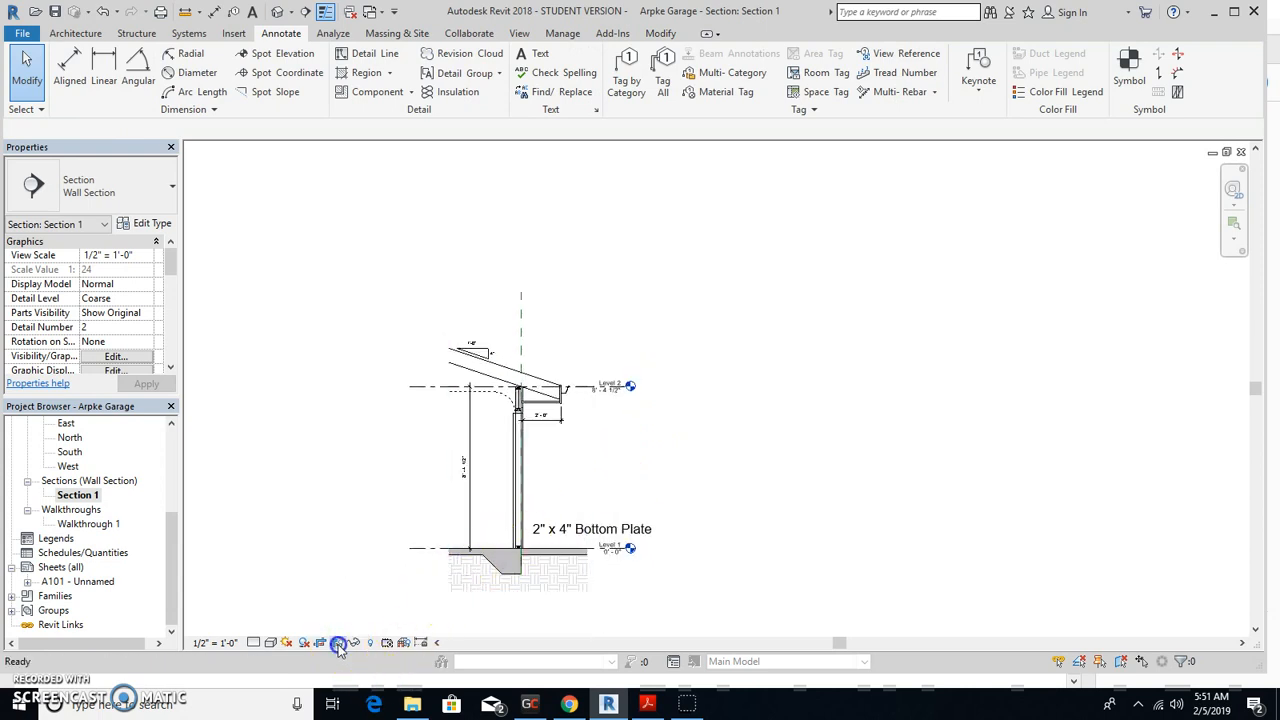
# - Reopen sheet A101, move the Section 1 viewport up within the sheet border and place its title just beneath it
pyautogui.doubleClick(78, 581)
pyautogui.scroll(1, 632, 443)
pyautogui.scroll(-2, 642, 440)
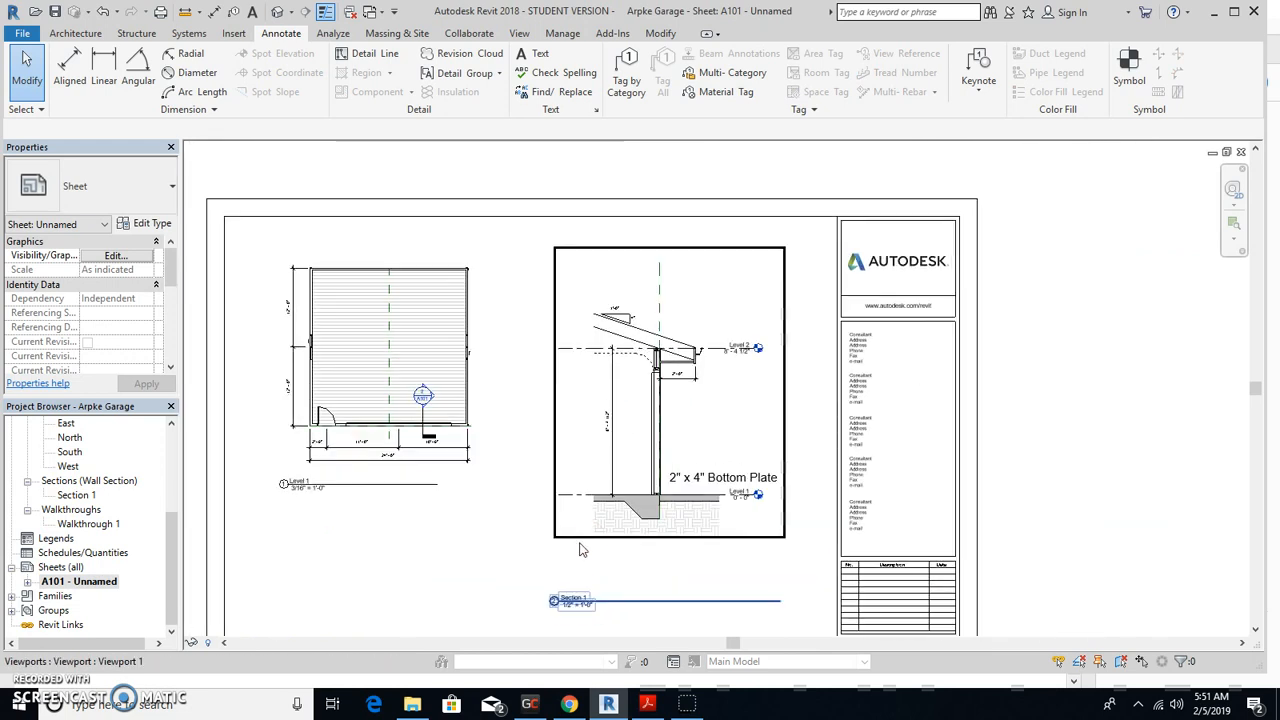
pyautogui.moveTo(583, 536); pyautogui.dragTo(576, 515)
pyautogui.click(503, 571)
pyautogui.moveTo(629, 587); pyautogui.dragTo(640, 523)
pyautogui.click(509, 625)
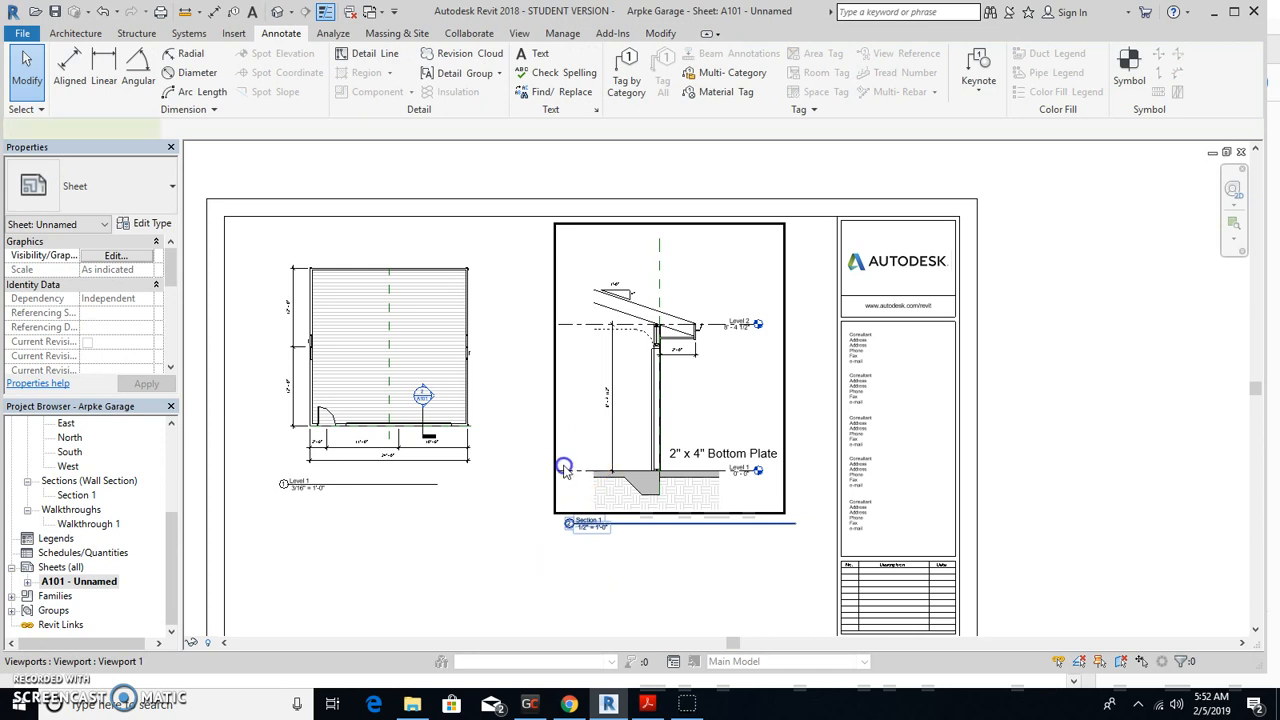
# - Shorten the Section 1 title line and shift the title closer beneath the wall section
pyautogui.click(565, 470)
pyautogui.moveTo(795, 523); pyautogui.dragTo(608, 512)
pyautogui.click(631, 566)
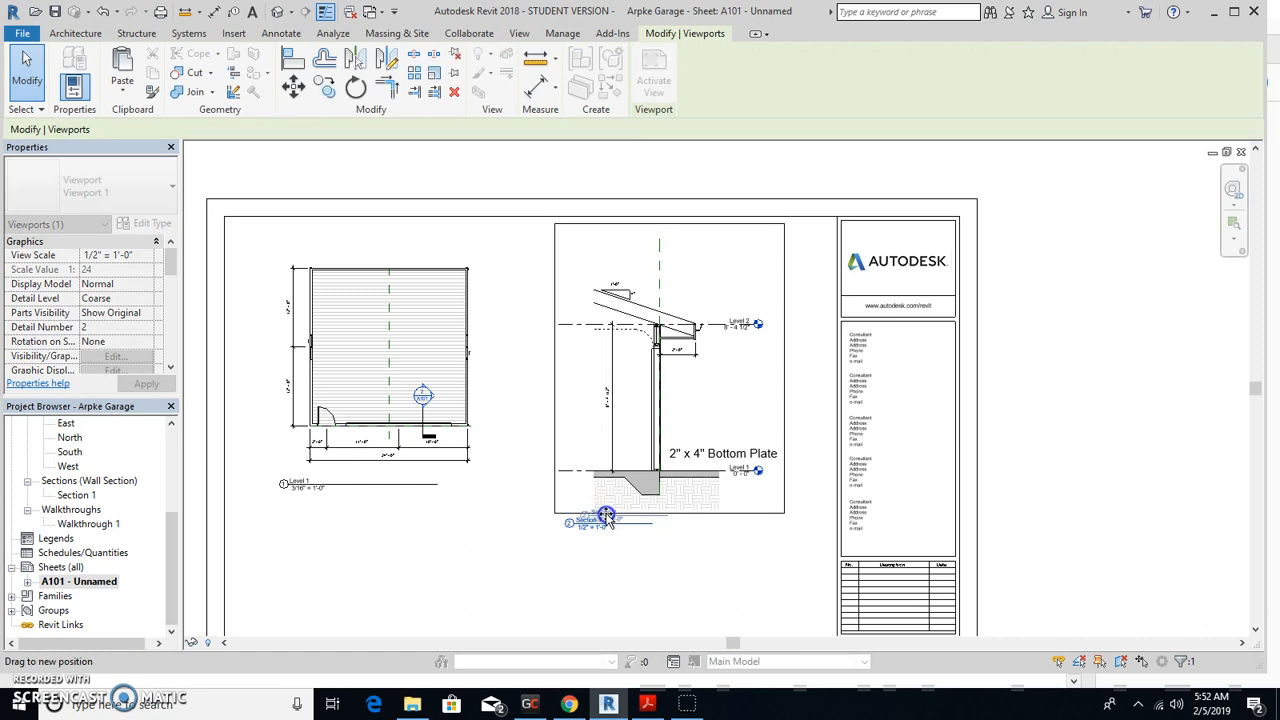
pyautogui.press('Escape')
# - Place the East elevation on sheet A101 in the empty area below the floor plan
pyautogui.scroll(-3, 523, 466)
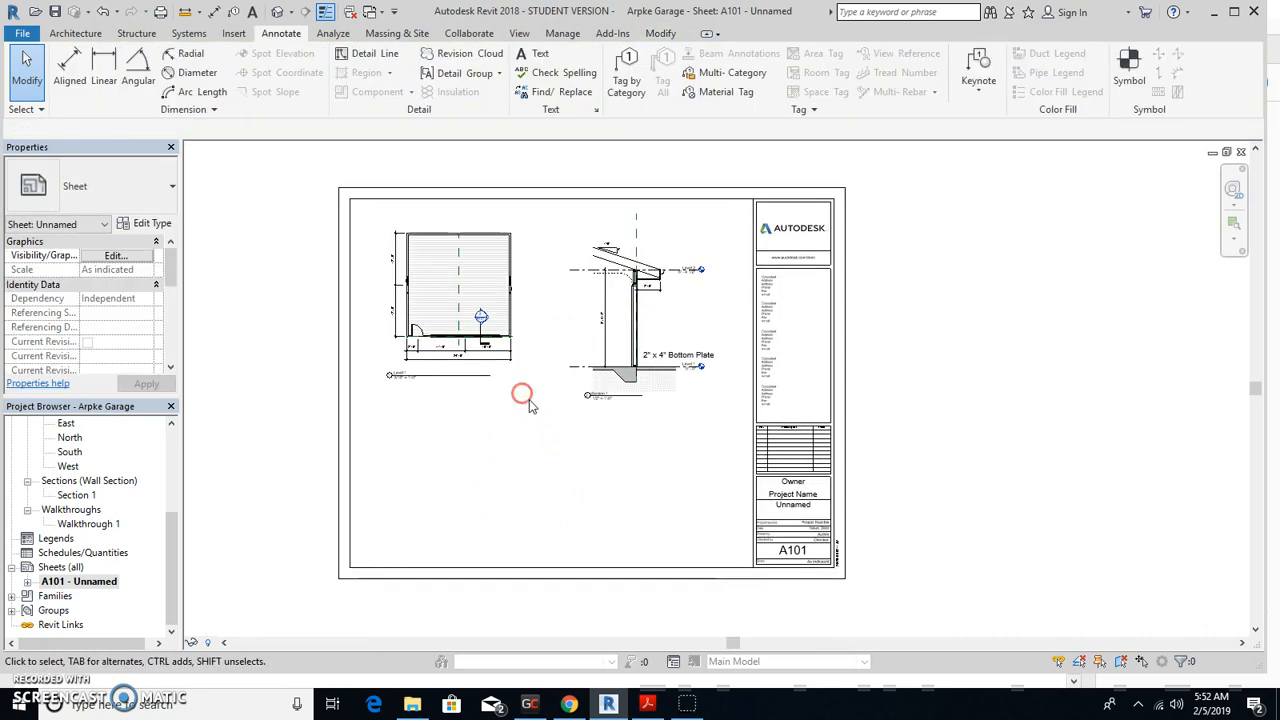
pyautogui.scroll(2, 530, 404)
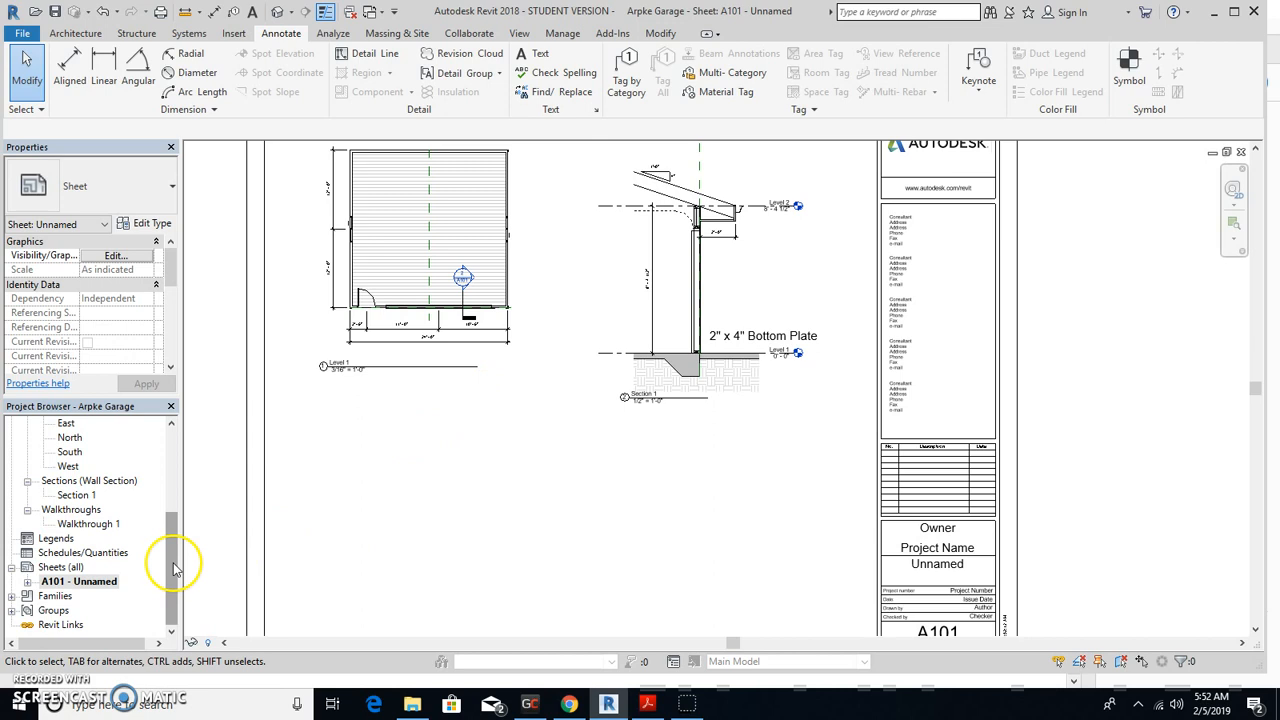
pyautogui.scroll(5, 175, 530)
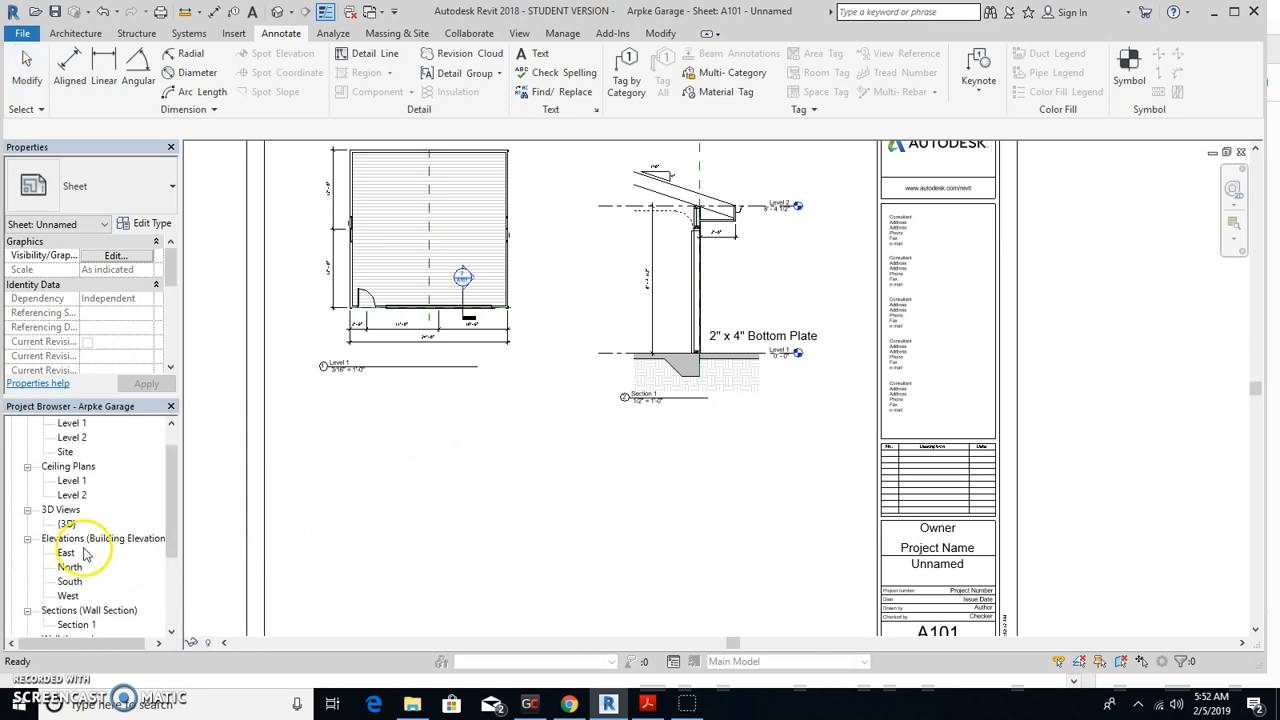
pyautogui.click(65, 553)
pyautogui.moveTo(487, 522); pyautogui.dragTo(487, 524)
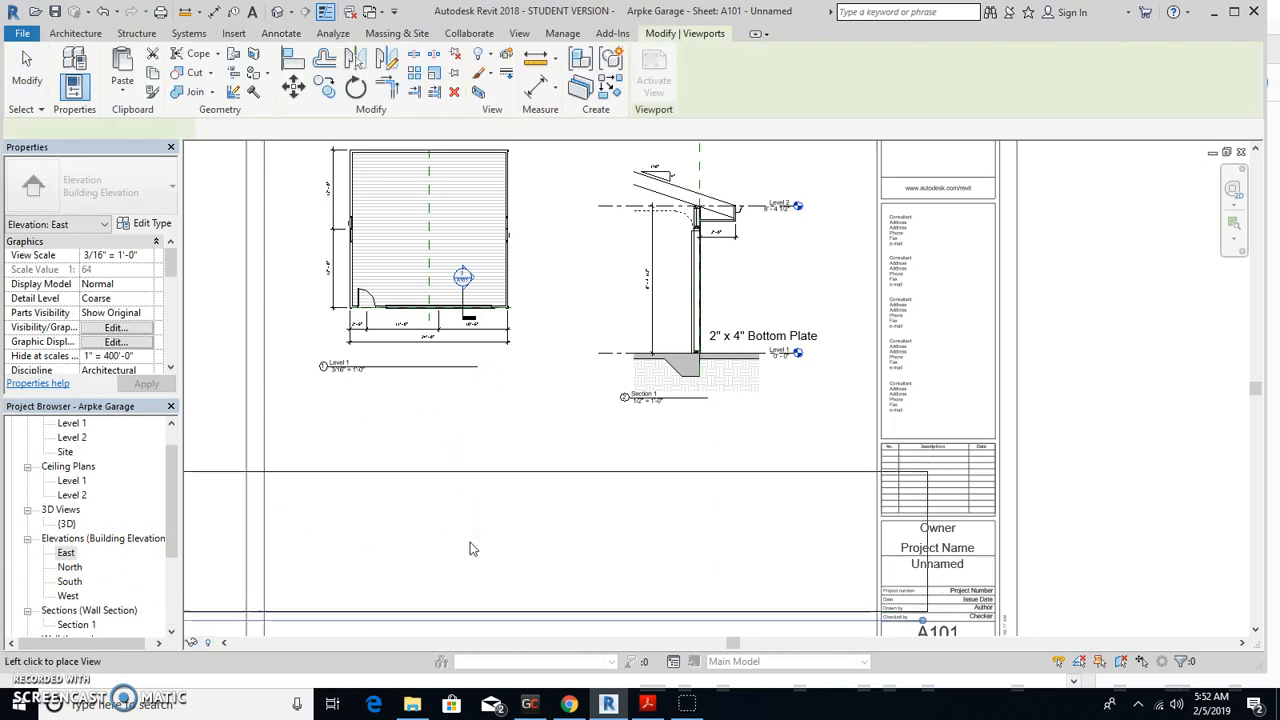
pyautogui.scroll(-3, 480, 540)
pyautogui.click(490, 540)
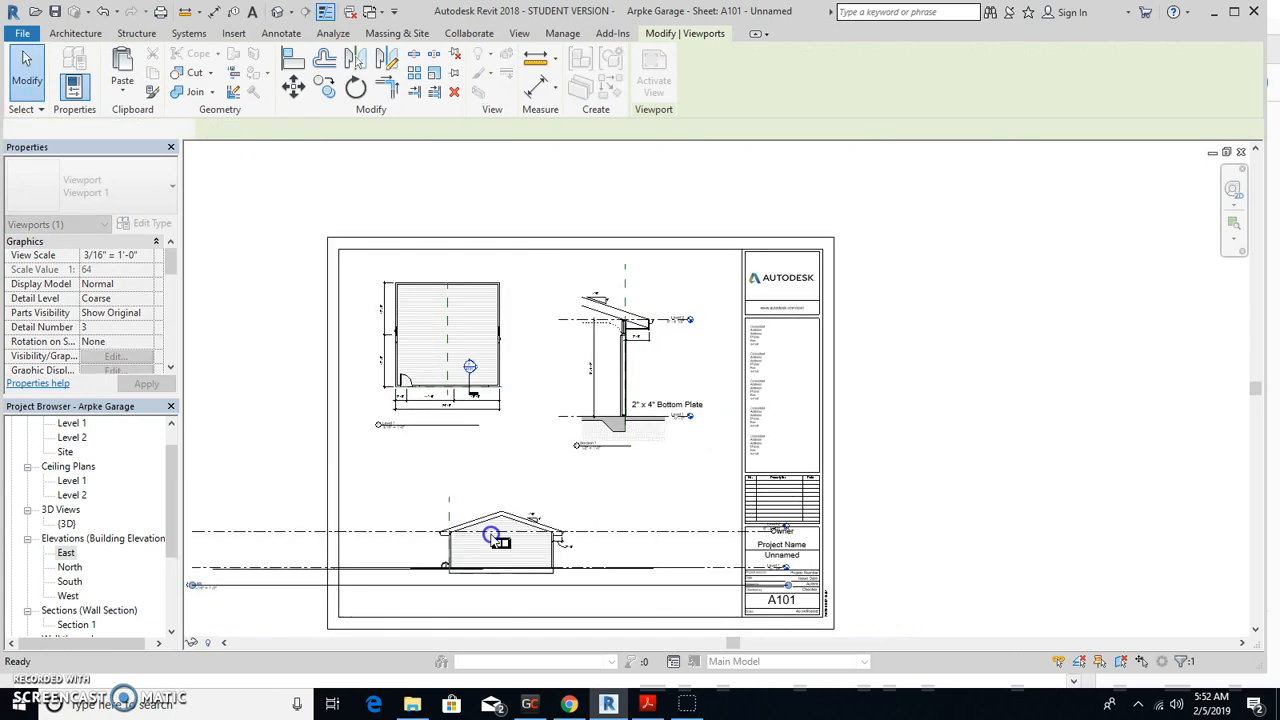
pyautogui.scroll(-1, 400, 591)
pyautogui.scroll(3, 368, 605)
pyautogui.scroll(-2, 350, 603)
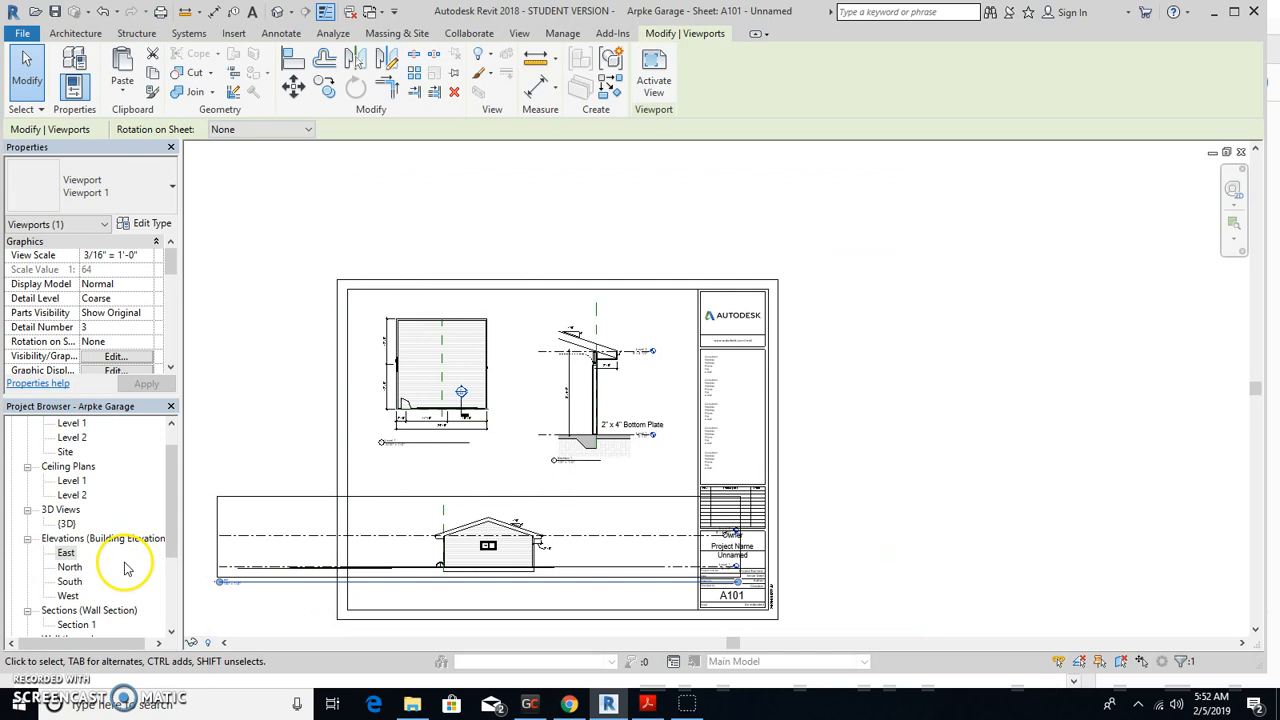
# - Open the East elevation, show its crop region and pull the left edge in to just beside the garage
pyautogui.doubleClick(65, 553)
pyautogui.scroll(-3, 480, 449)
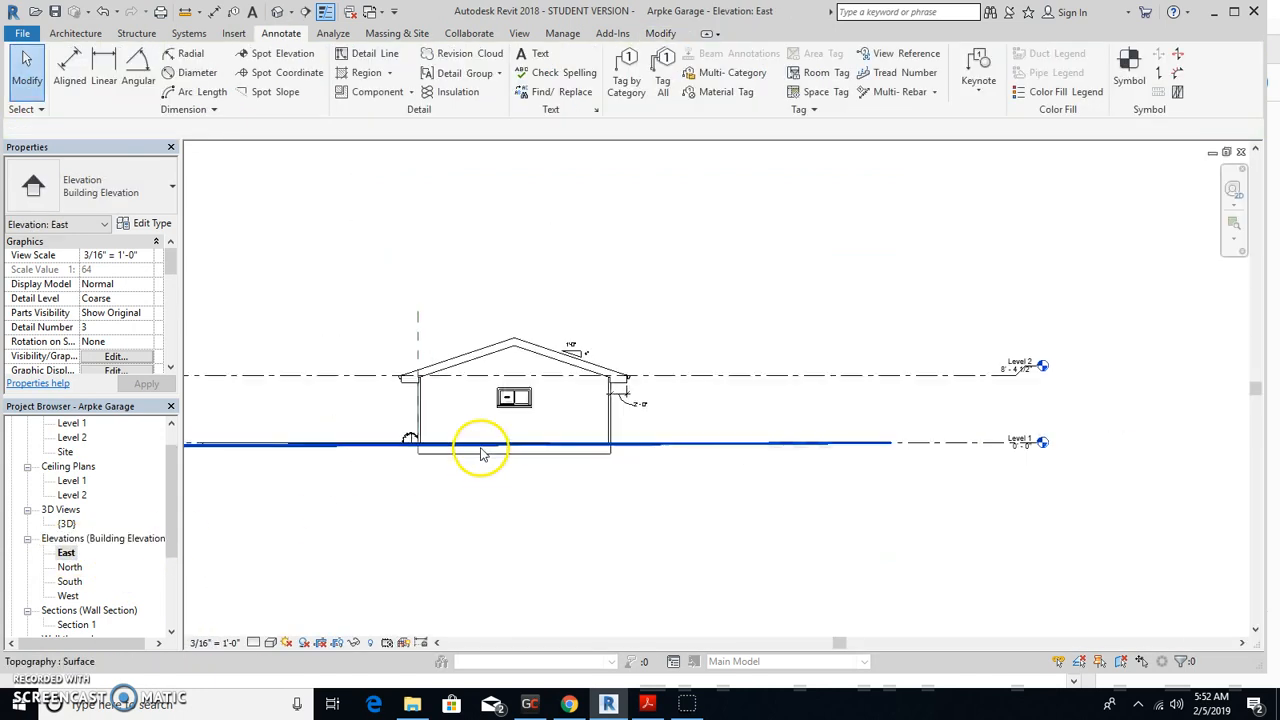
pyautogui.click(336, 643)
pyautogui.scroll(-3, 557, 551)
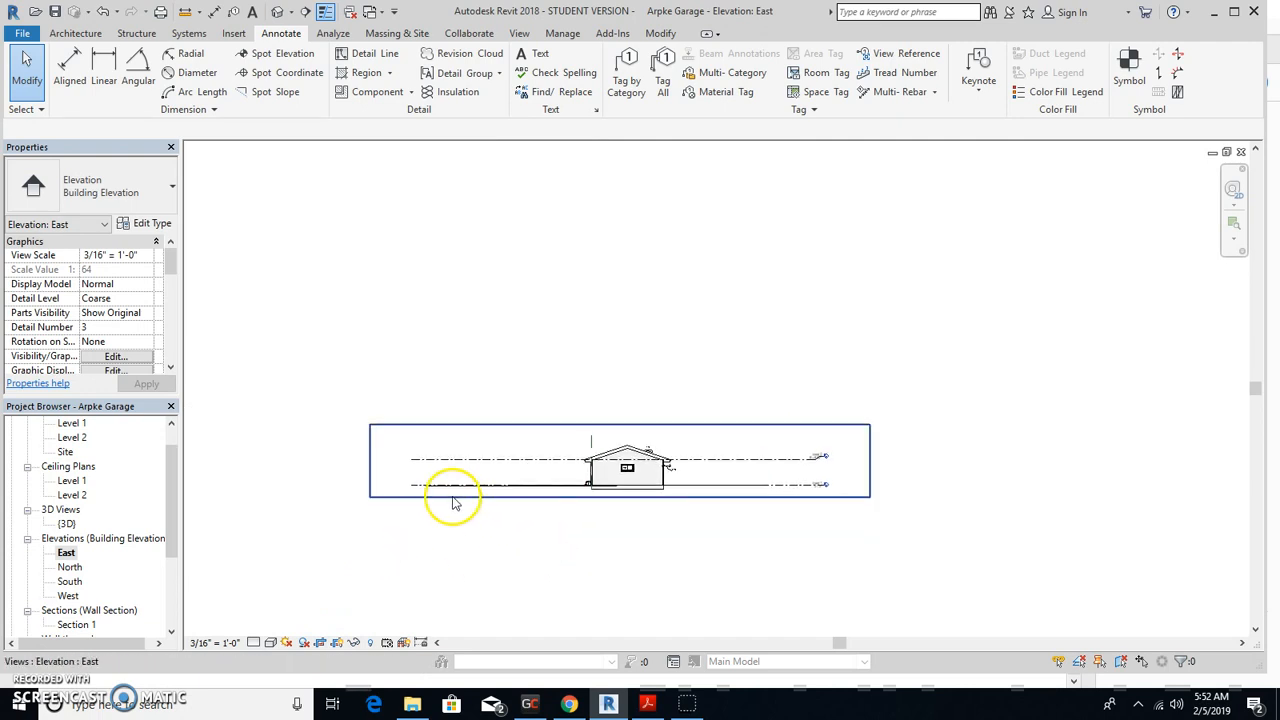
pyautogui.click(371, 490)
pyautogui.moveTo(370, 463); pyautogui.dragTo(577, 474)
# - Shorten the right ends of the Level 1 and Level 2 lines so their heads sit just beyond the roof overhang
pyautogui.scroll(5, 873, 465)
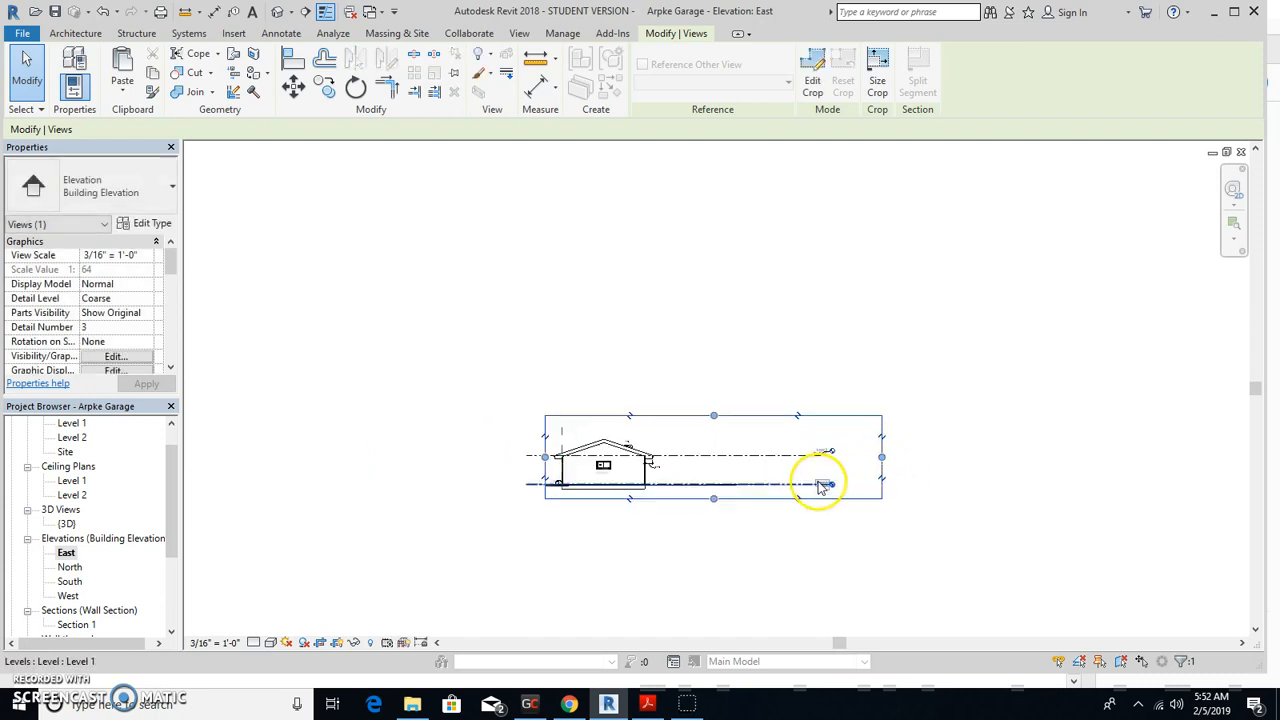
pyautogui.click(857, 475)
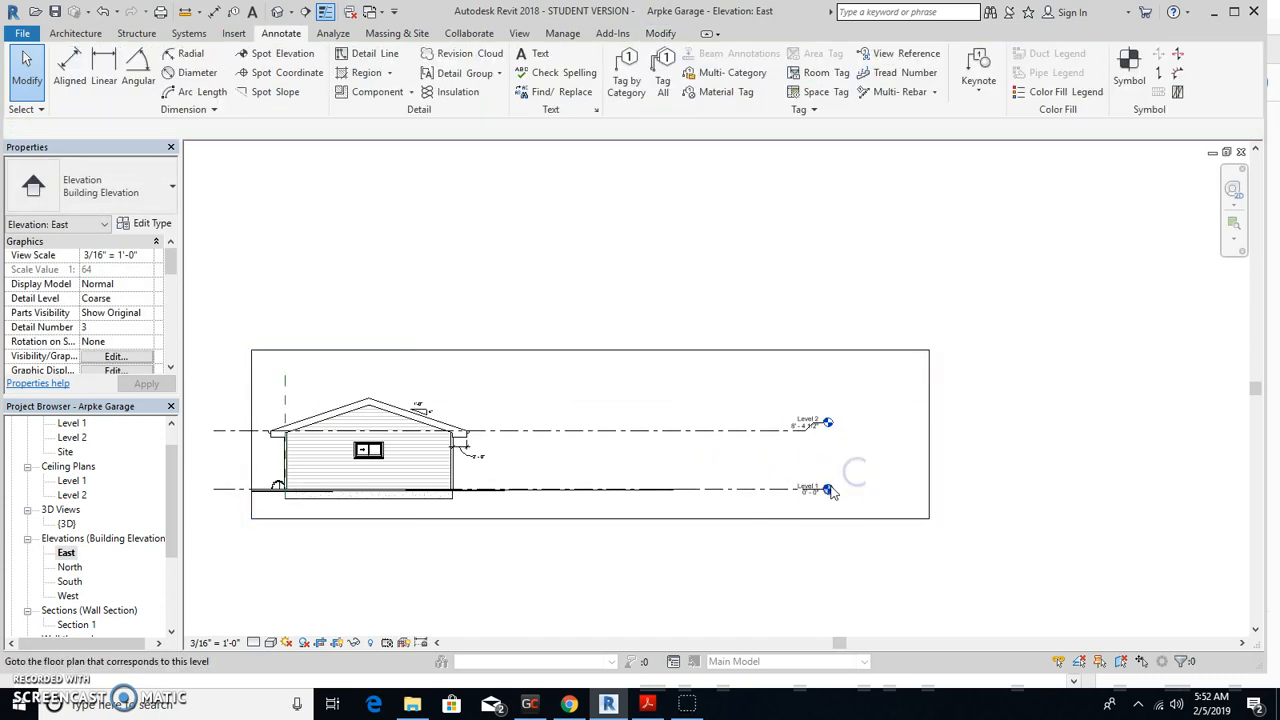
pyautogui.scroll(2, 825, 495)
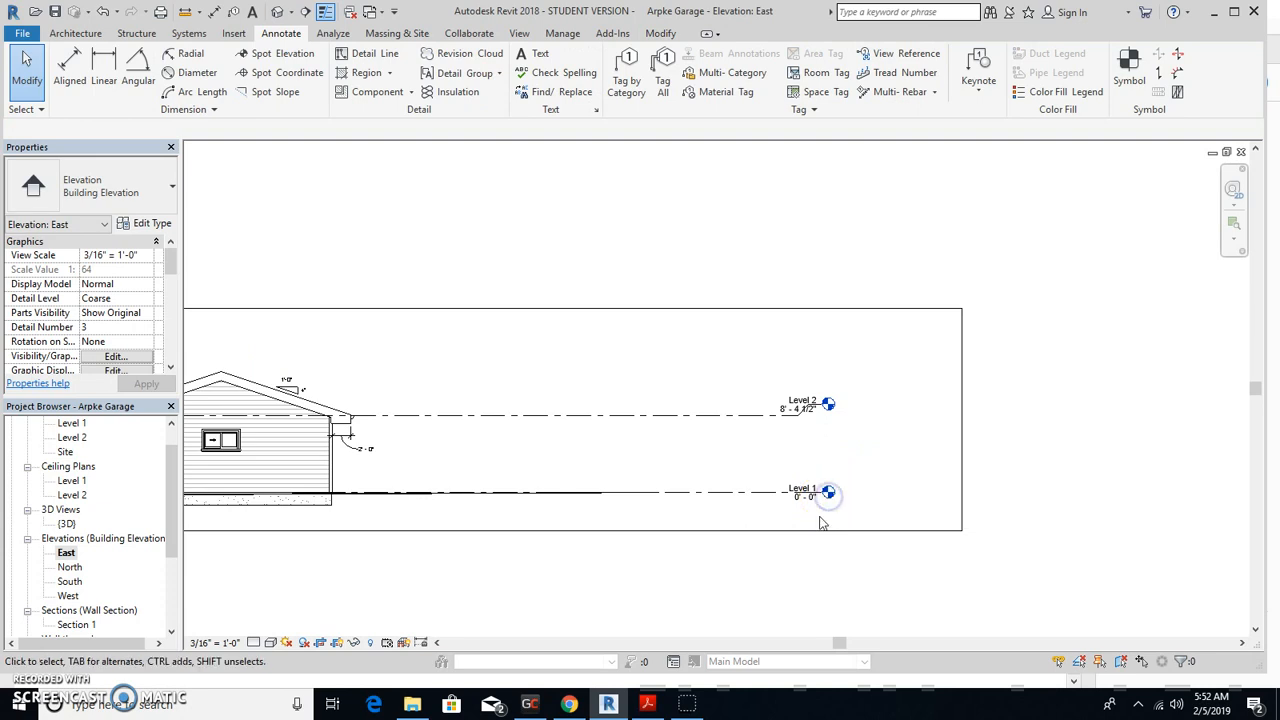
pyautogui.click(810, 490)
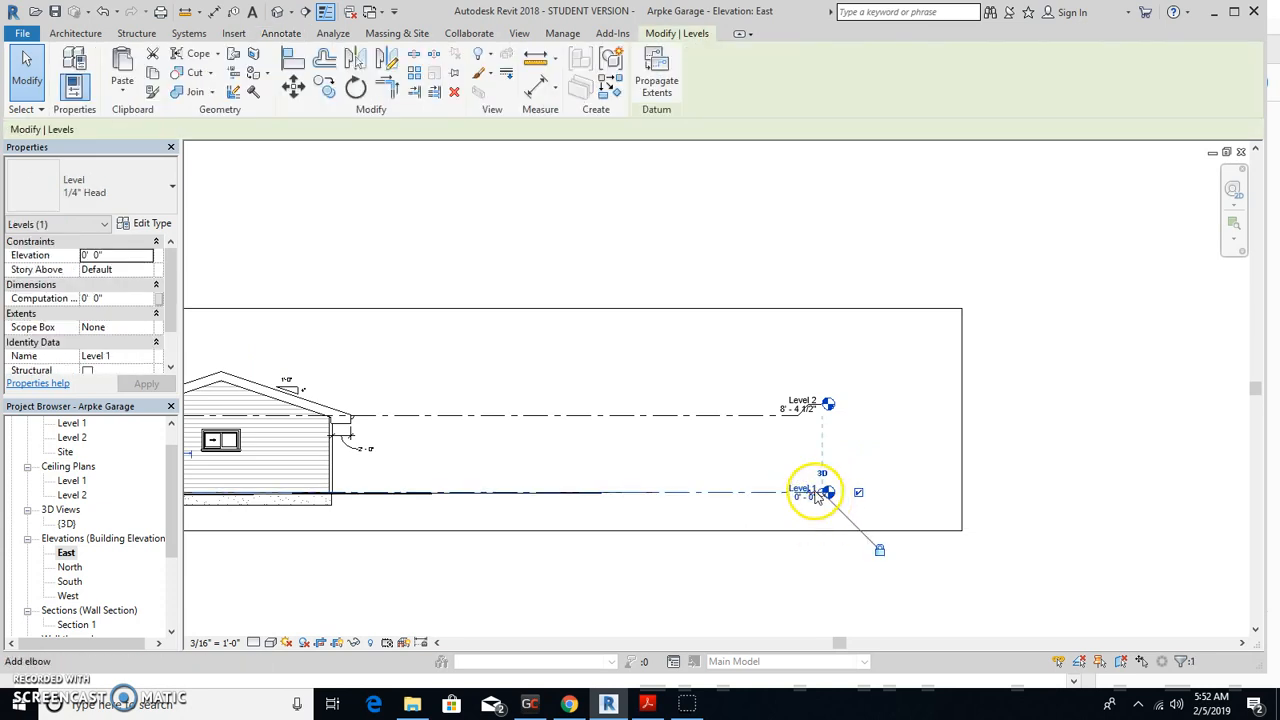
pyautogui.moveTo(822, 494); pyautogui.dragTo(432, 492)
pyautogui.click(405, 568)
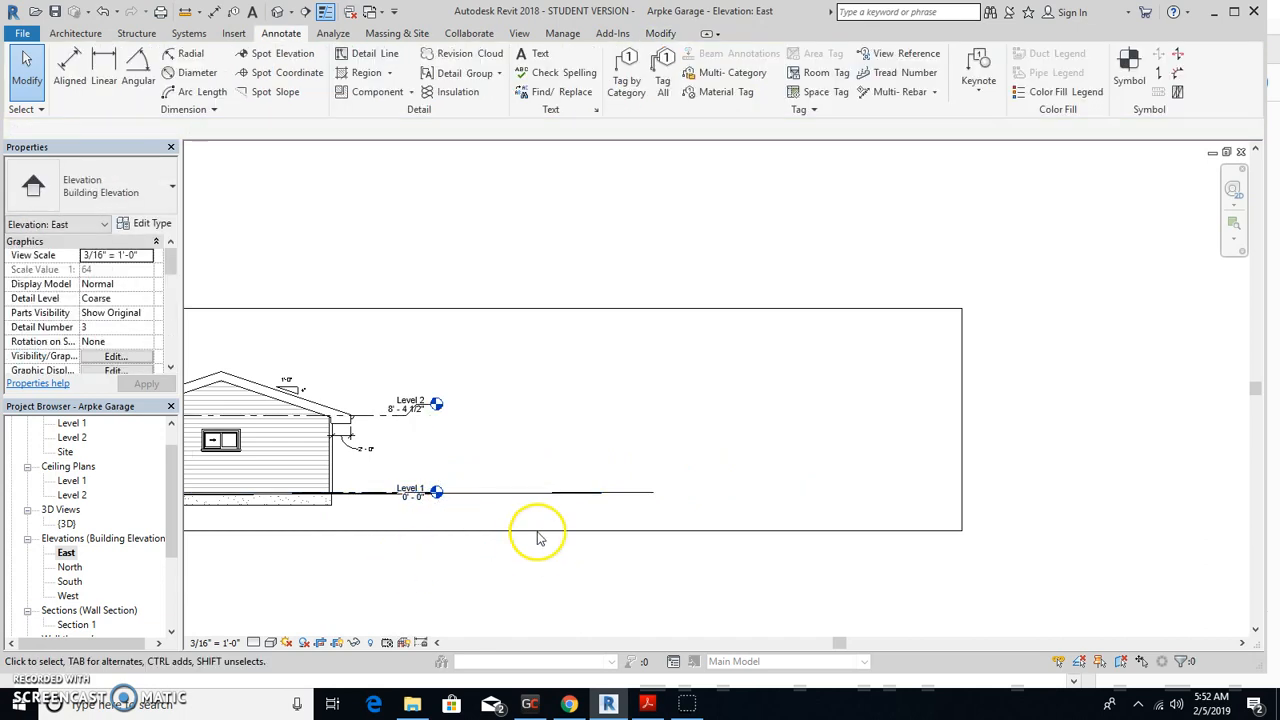
# - Pull the right edge of the East crop region in to just past the level heads and lower its upper edge to the roof ridge
pyautogui.click(963, 455)
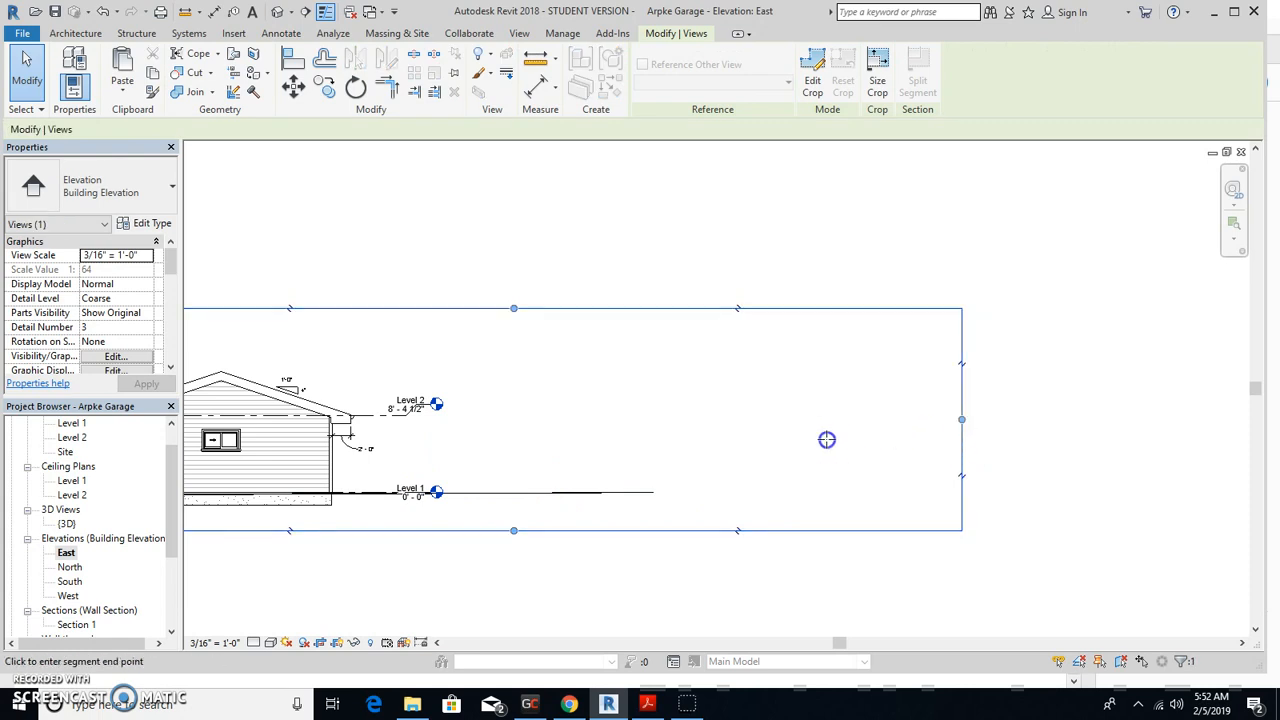
pyautogui.moveTo(826, 440); pyautogui.dragTo(782, 440)
pyautogui.moveTo(544, 446); pyautogui.dragTo(461, 456)
pyautogui.moveTo(629, 491); pyautogui.dragTo(893, 500, button='middle')
pyautogui.moveTo(503, 307); pyautogui.dragTo(486, 371)
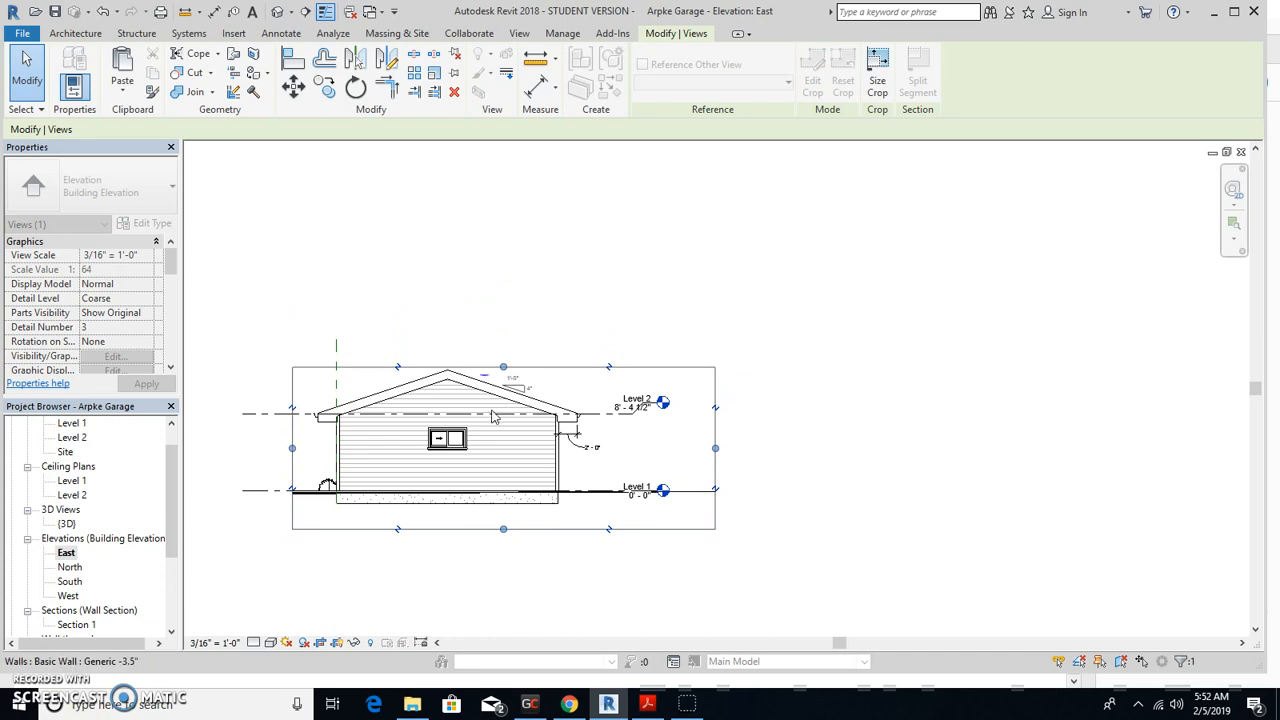
pyautogui.click(515, 576)
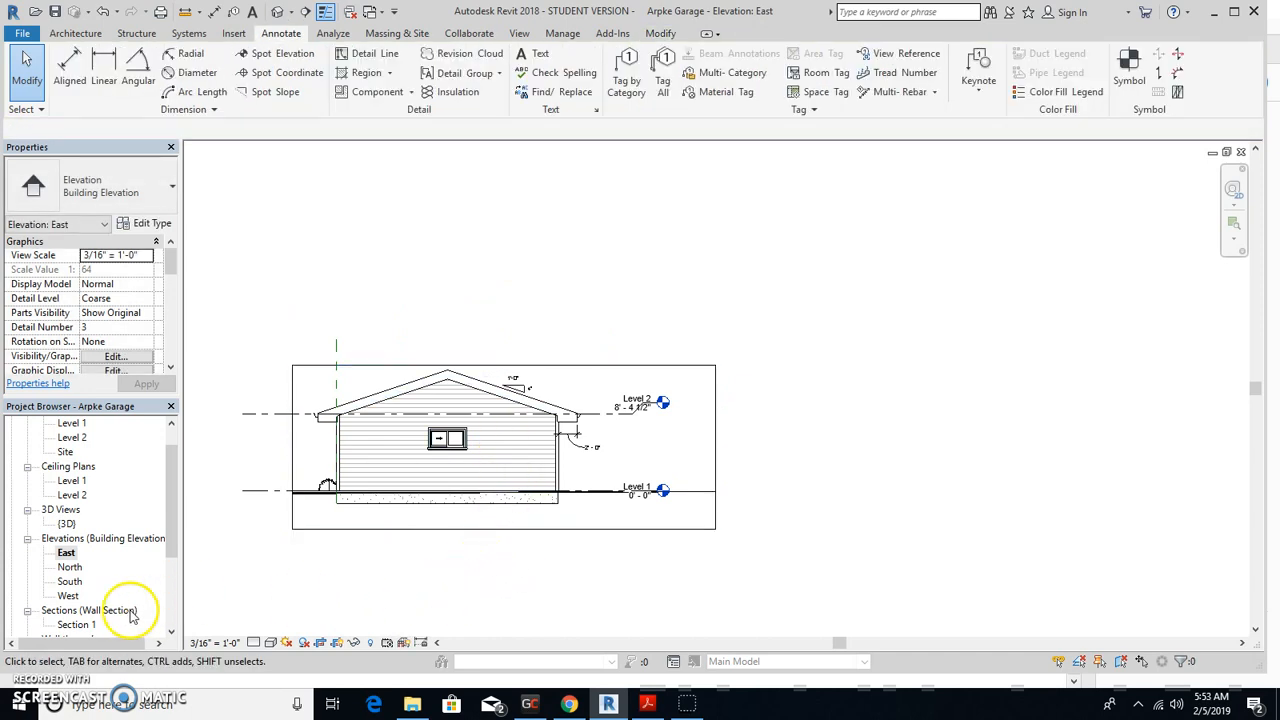
# - Check the cropped East elevation on sheet A101, hide its crop region in the East view and return to the sheet
pyautogui.moveTo(170, 543); pyautogui.dragTo(166, 571)
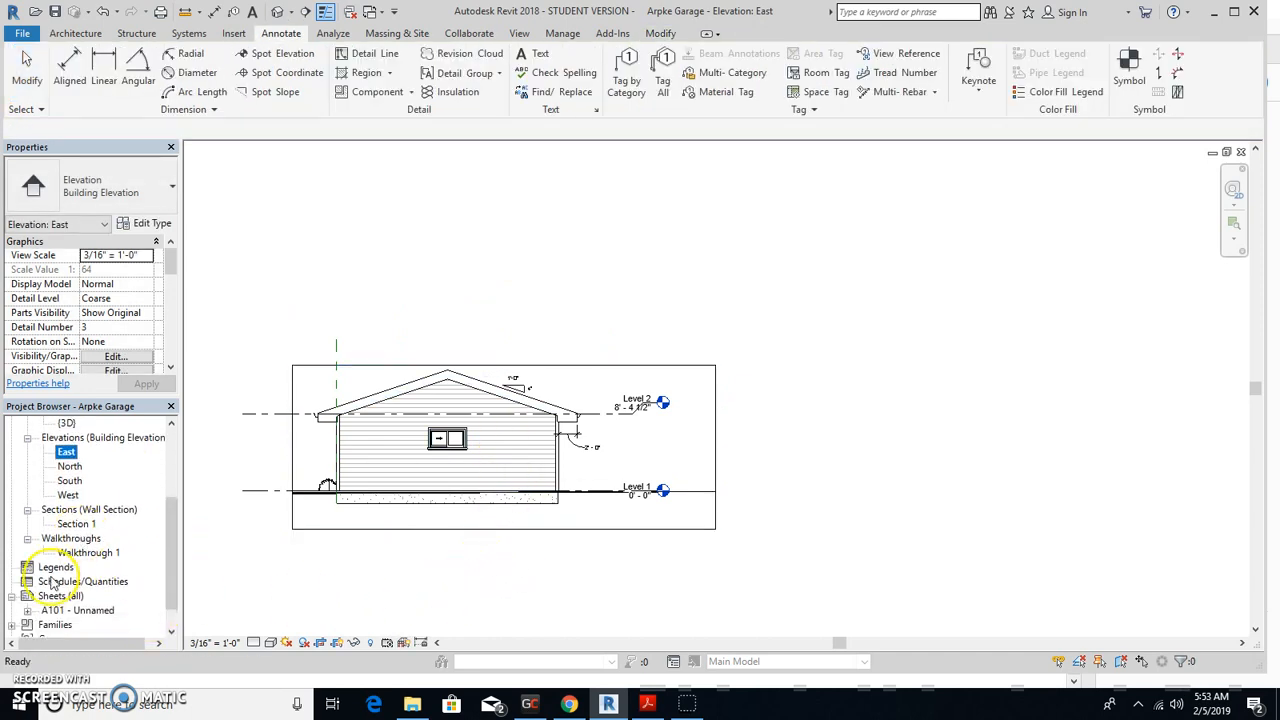
pyautogui.doubleClick(77, 612)
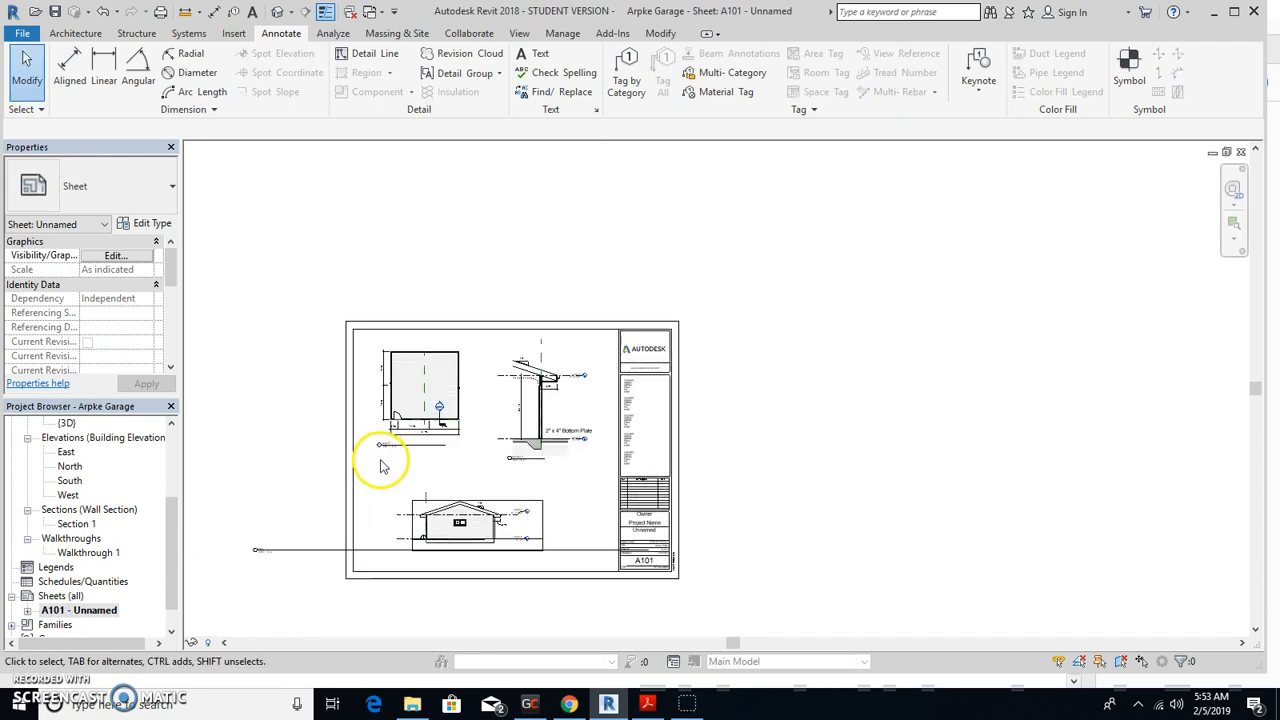
pyautogui.scroll(2, 405, 548)
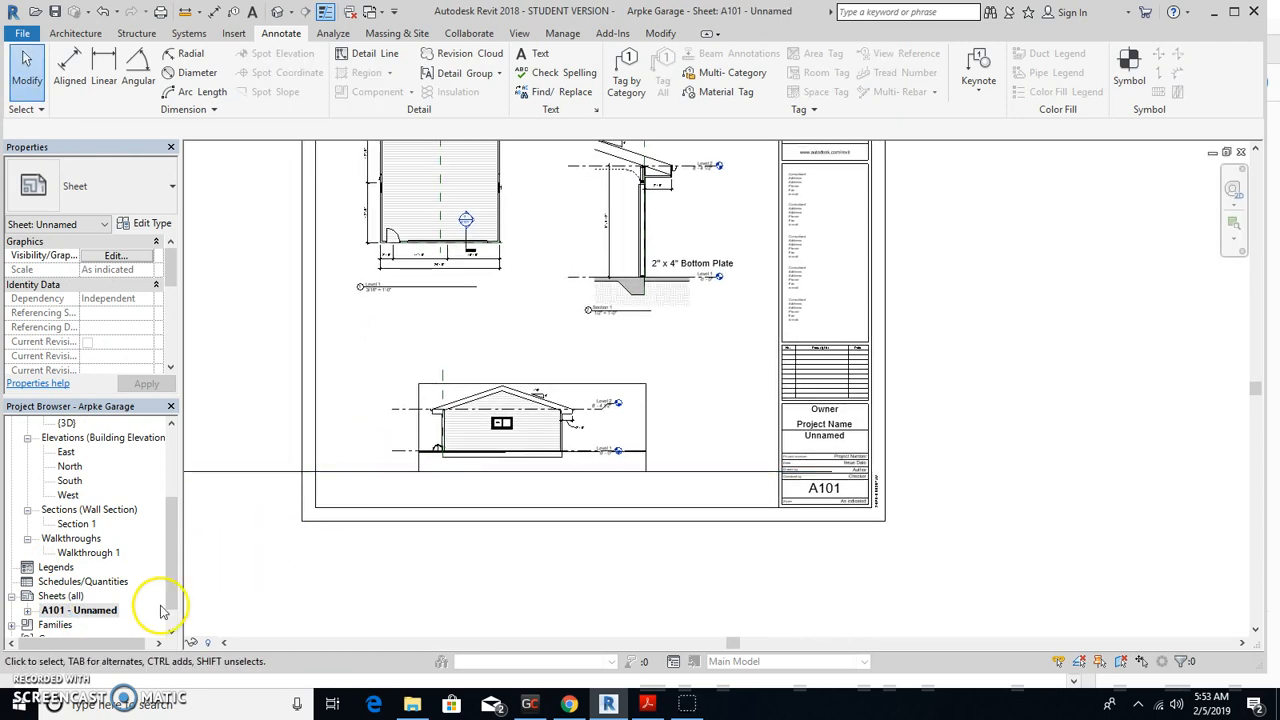
pyautogui.click(77, 456)
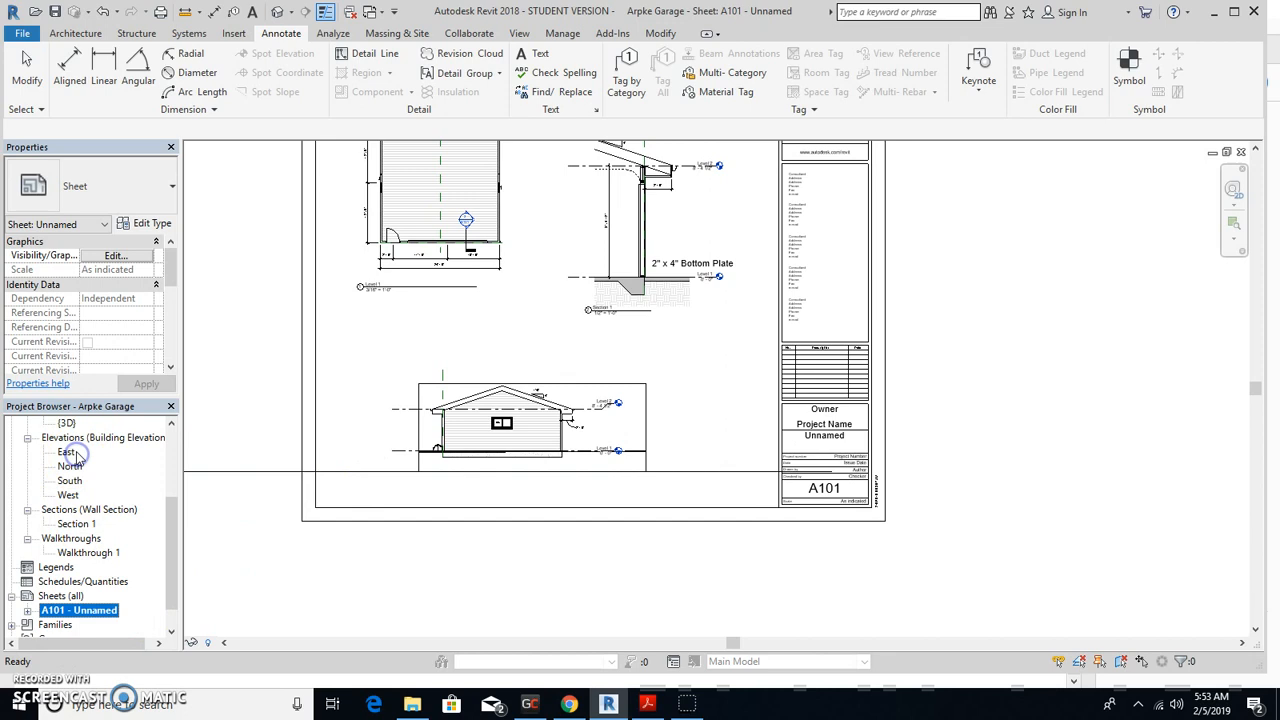
pyautogui.doubleClick(68, 454)
pyautogui.click(300, 549)
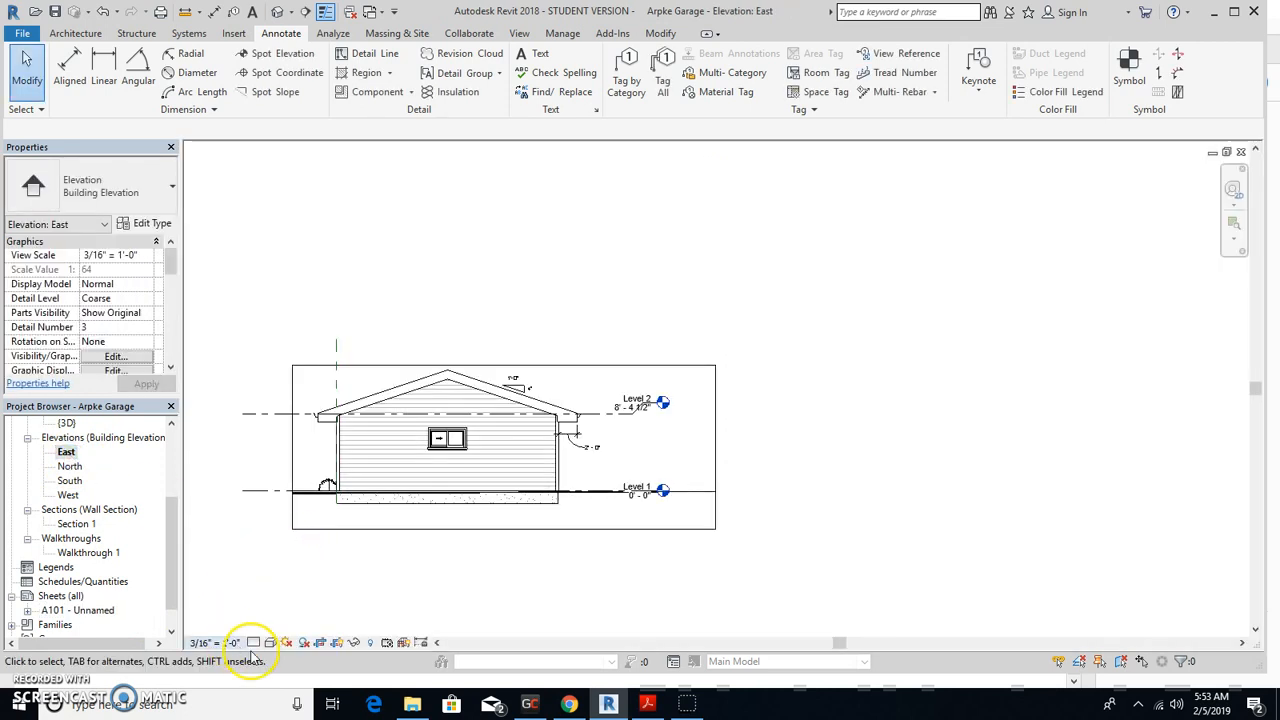
pyautogui.doubleClick(93, 610)
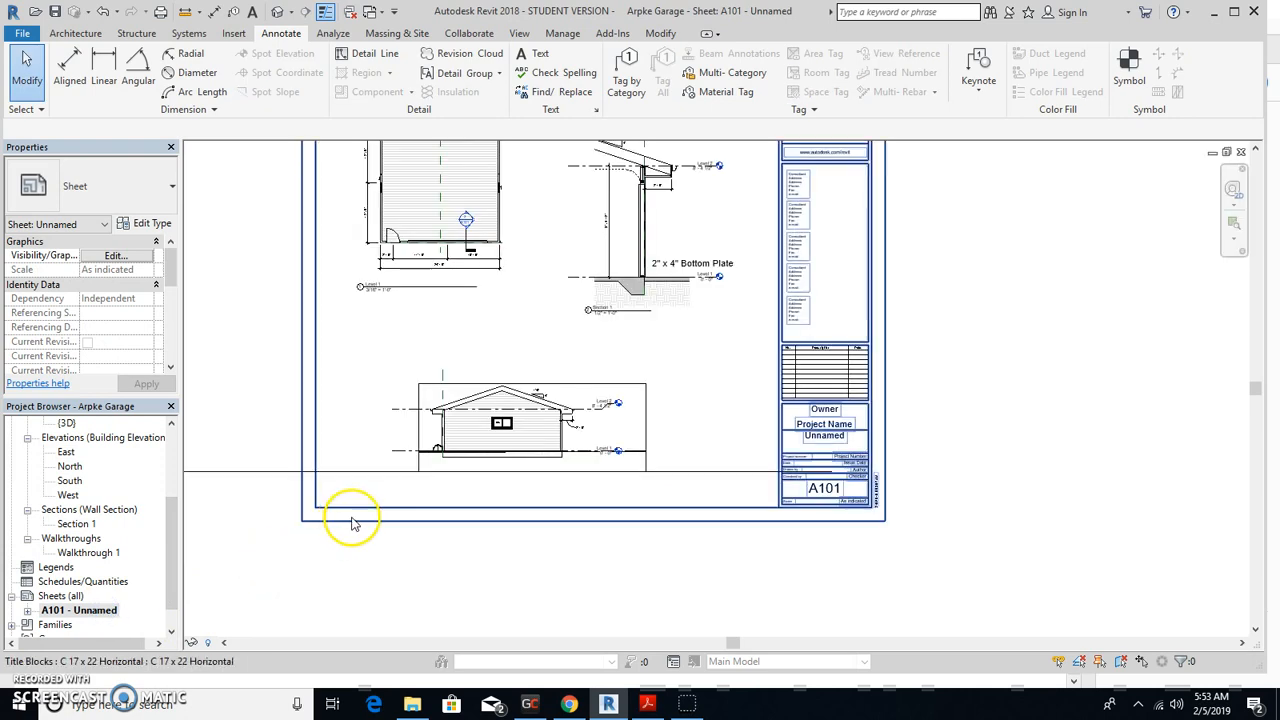
pyautogui.click(344, 614)
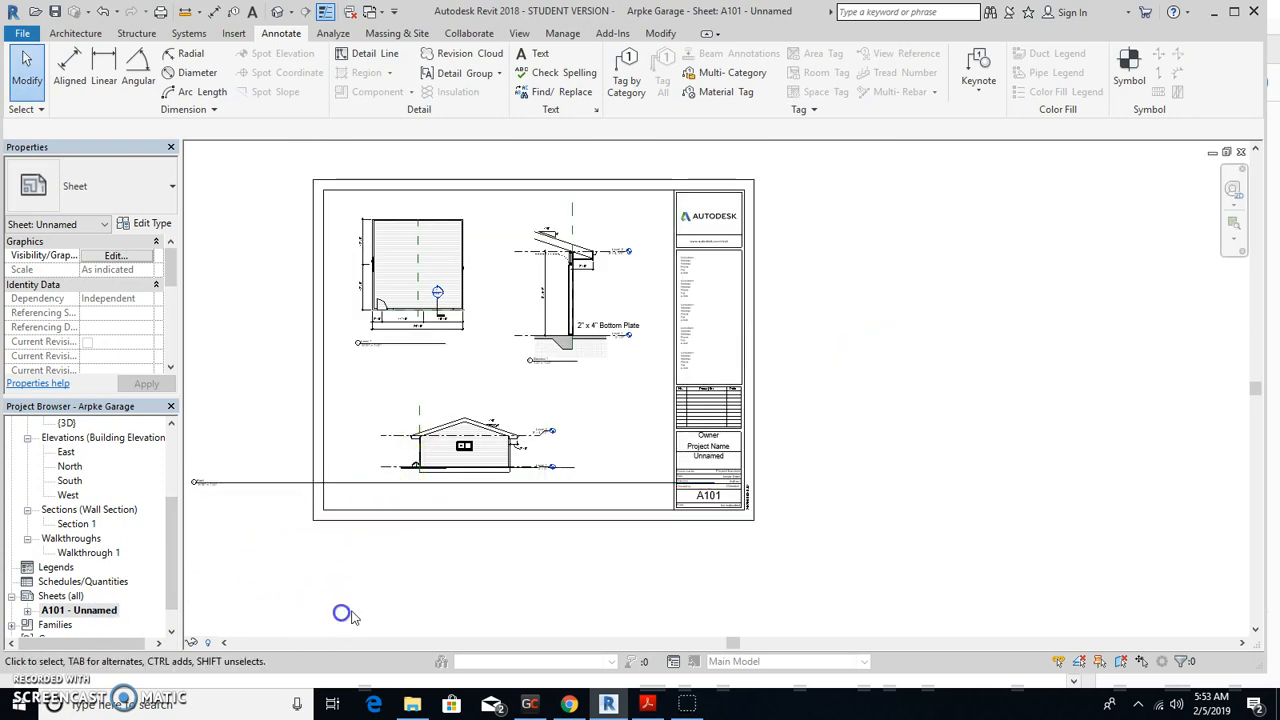
# - Shorten the East title line and arrange the viewport with its title just beneath the elevation, directly below the floor plan
pyautogui.click(340, 488)
pyautogui.scroll(3, 480, 515)
pyautogui.moveTo(533, 518); pyautogui.dragTo(767, 541, button='middle')
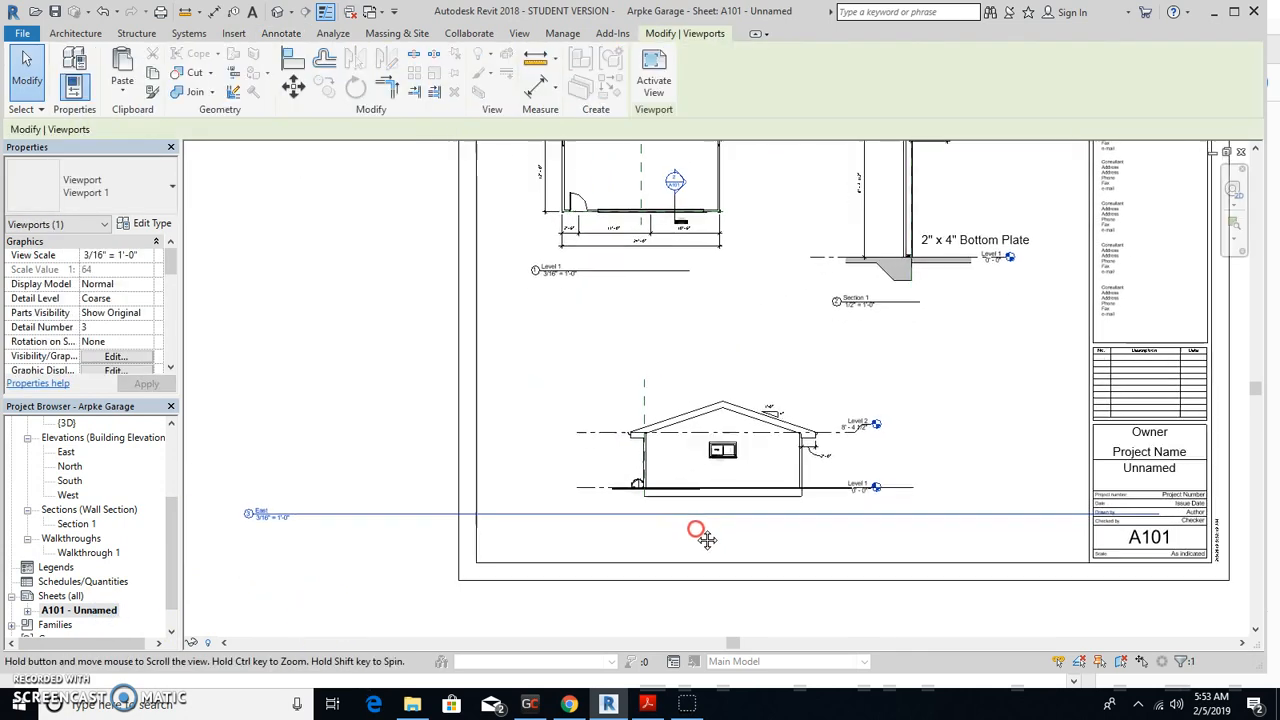
pyautogui.click(600, 358)
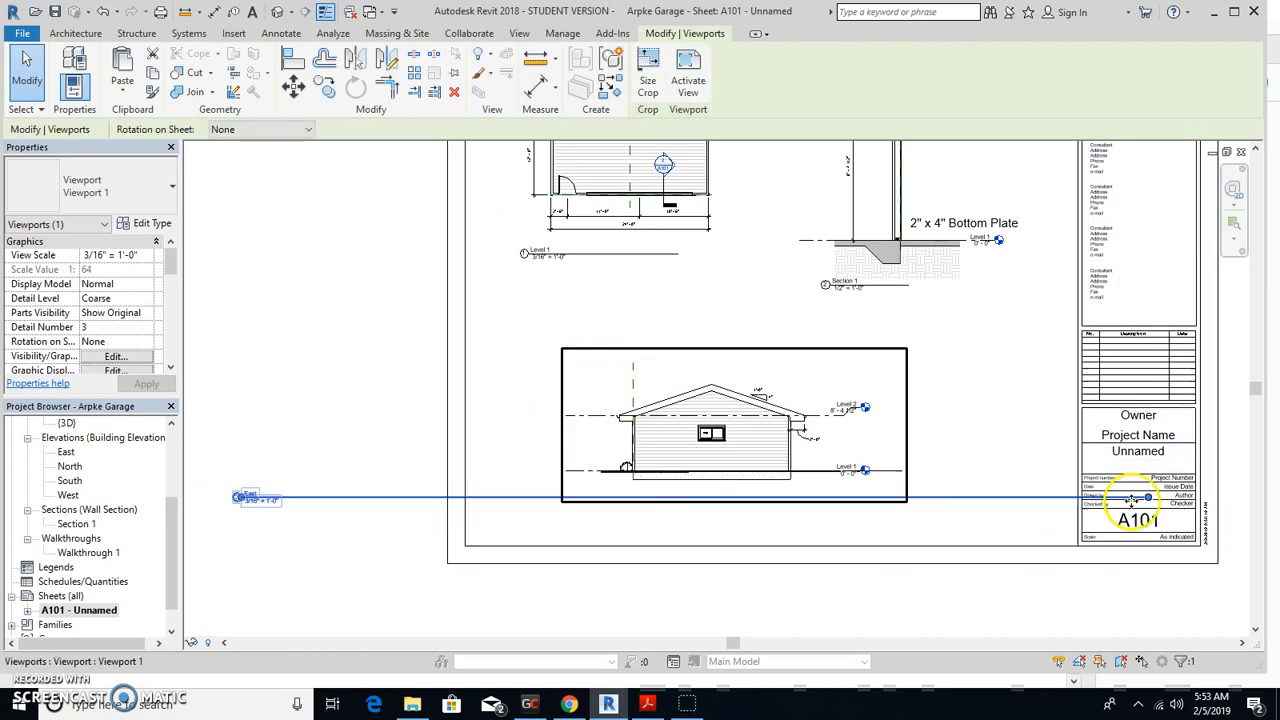
pyautogui.moveTo(462, 531)
pyautogui.mouseDown()
pyautogui.moveTo(324, 521)
pyautogui.moveTo(465, 501)
pyautogui.moveTo(735, 513)
pyautogui.moveTo(683, 512)
pyautogui.mouseUp()
pyautogui.click(303, 568)
pyautogui.click(687, 522)
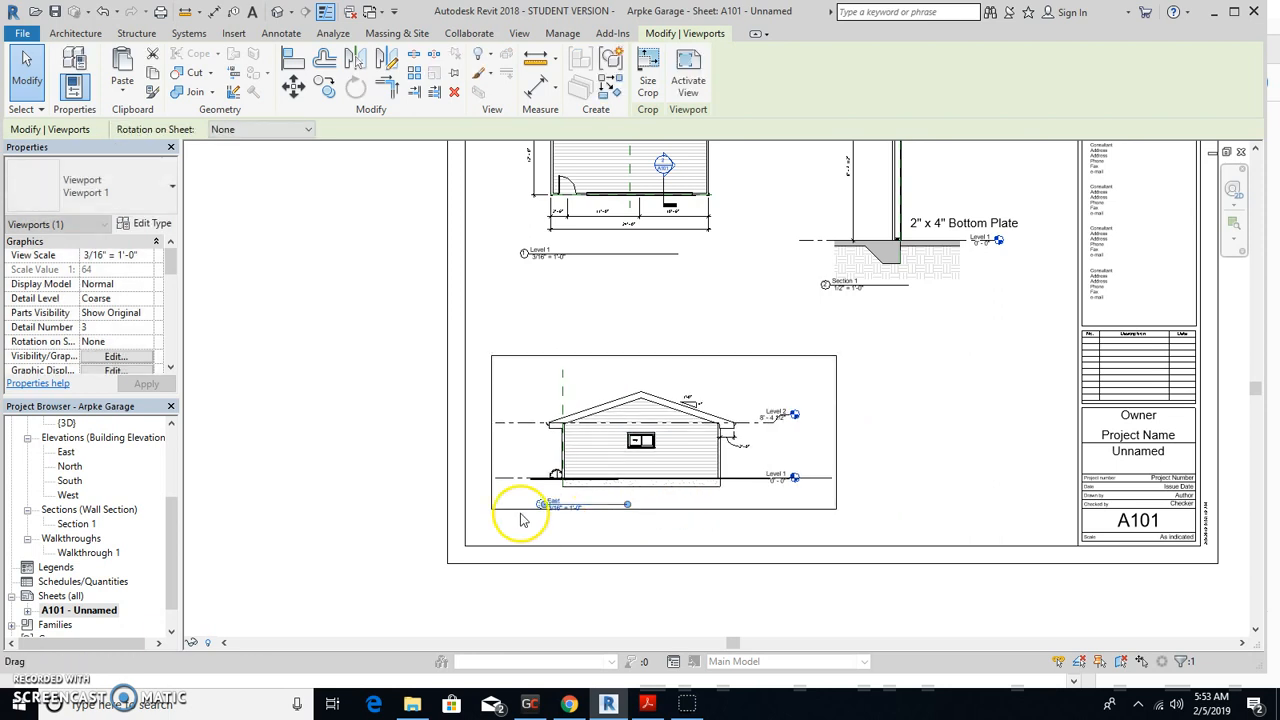
pyautogui.click(371, 503)
pyautogui.click(521, 449)
pyautogui.scroll(2, 521, 449)
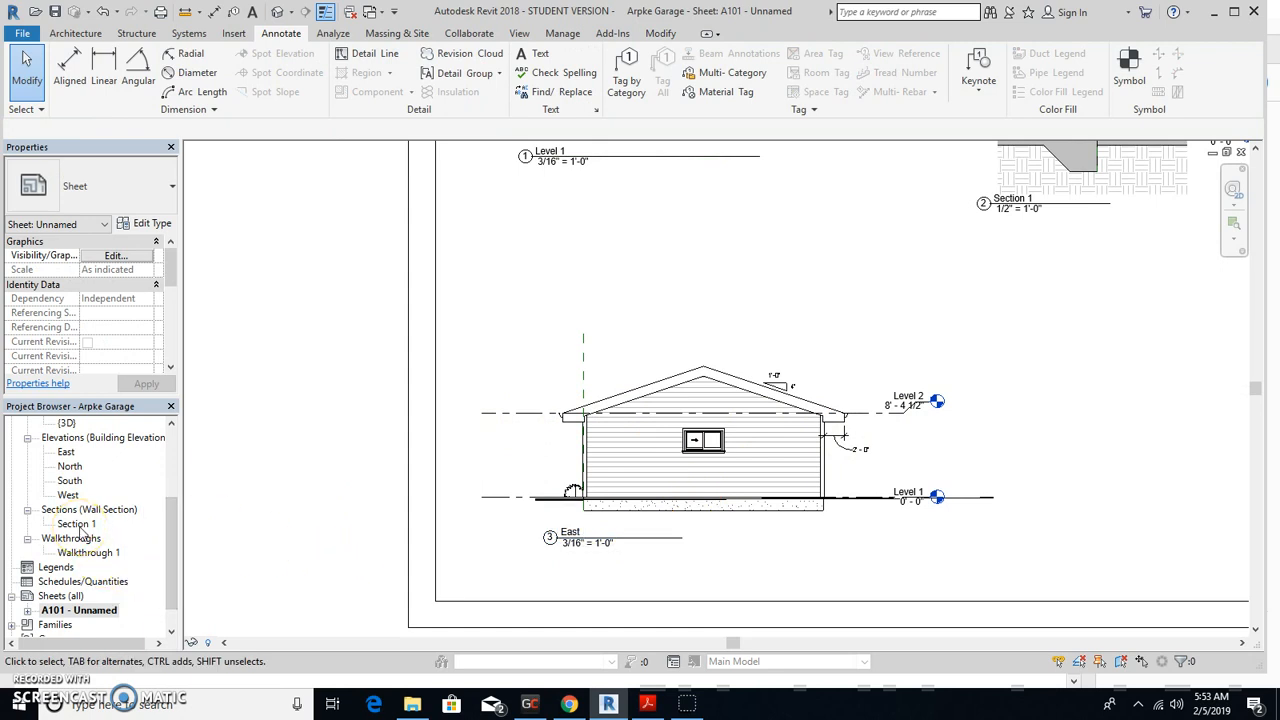
# - Reopen the East elevation and shorten the left ends of the level lines to just right of the roof overhang
pyautogui.doubleClick(66, 453)
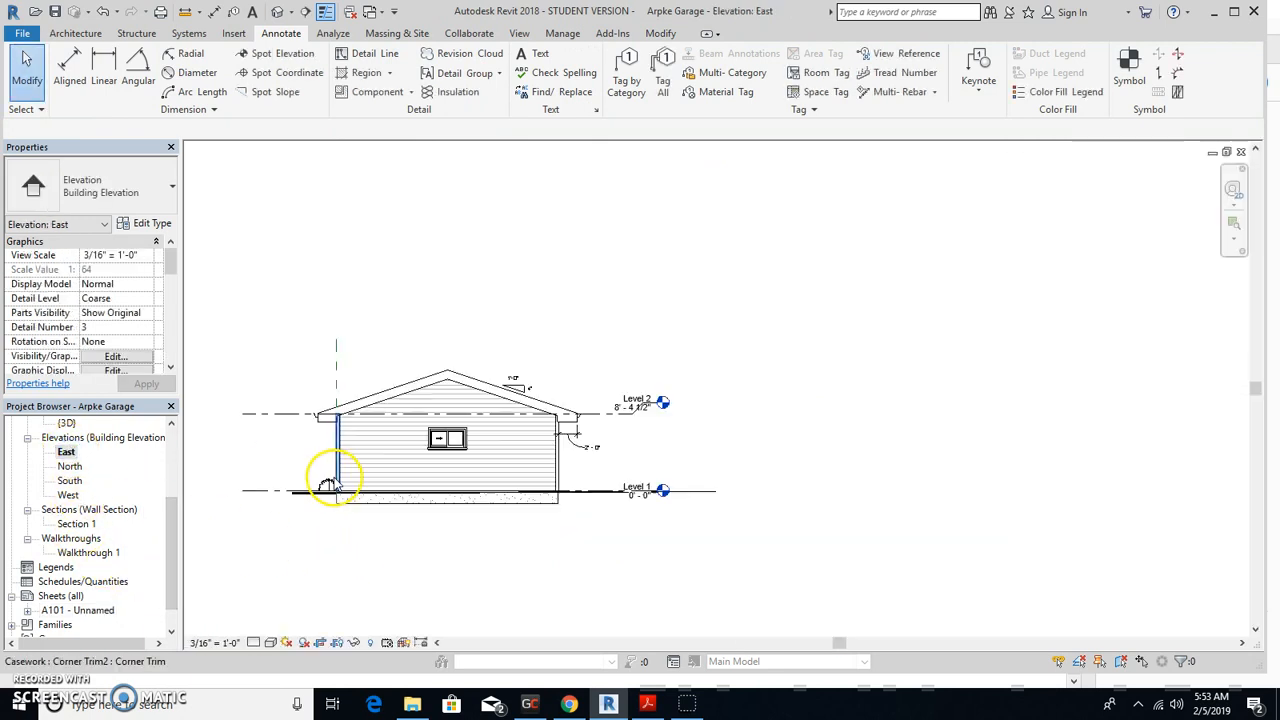
pyautogui.click(262, 414)
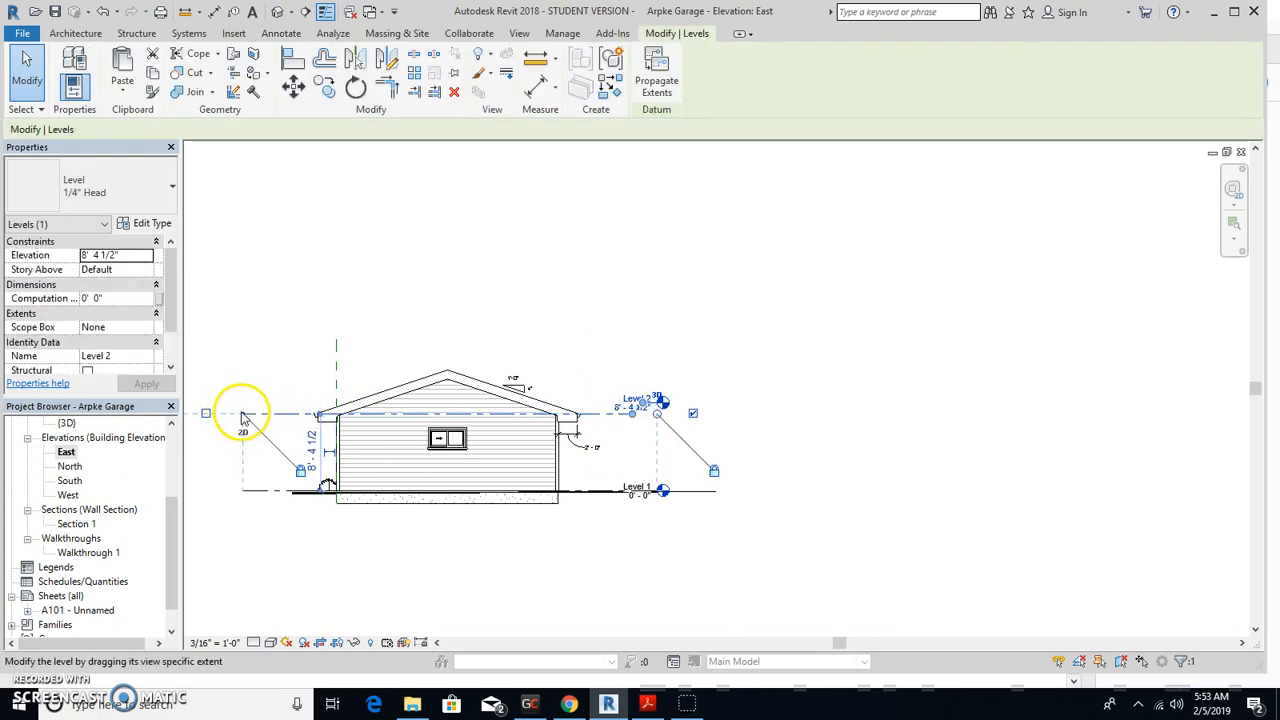
pyautogui.moveTo(242, 416); pyautogui.dragTo(263, 416)
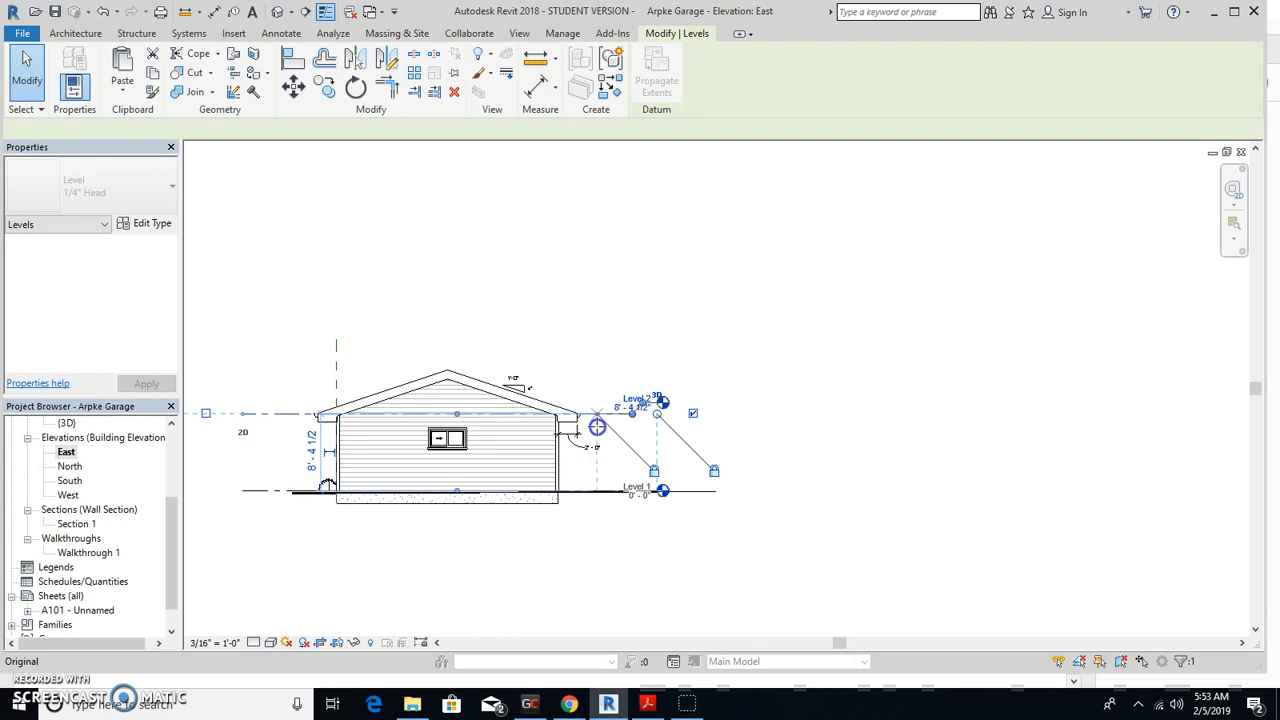
pyautogui.click(585, 530)
# - Reshape the Level 2 head's jog in the East elevation so the head sits above its line with a steep bend close to it
pyautogui.scroll(2, 589, 525)
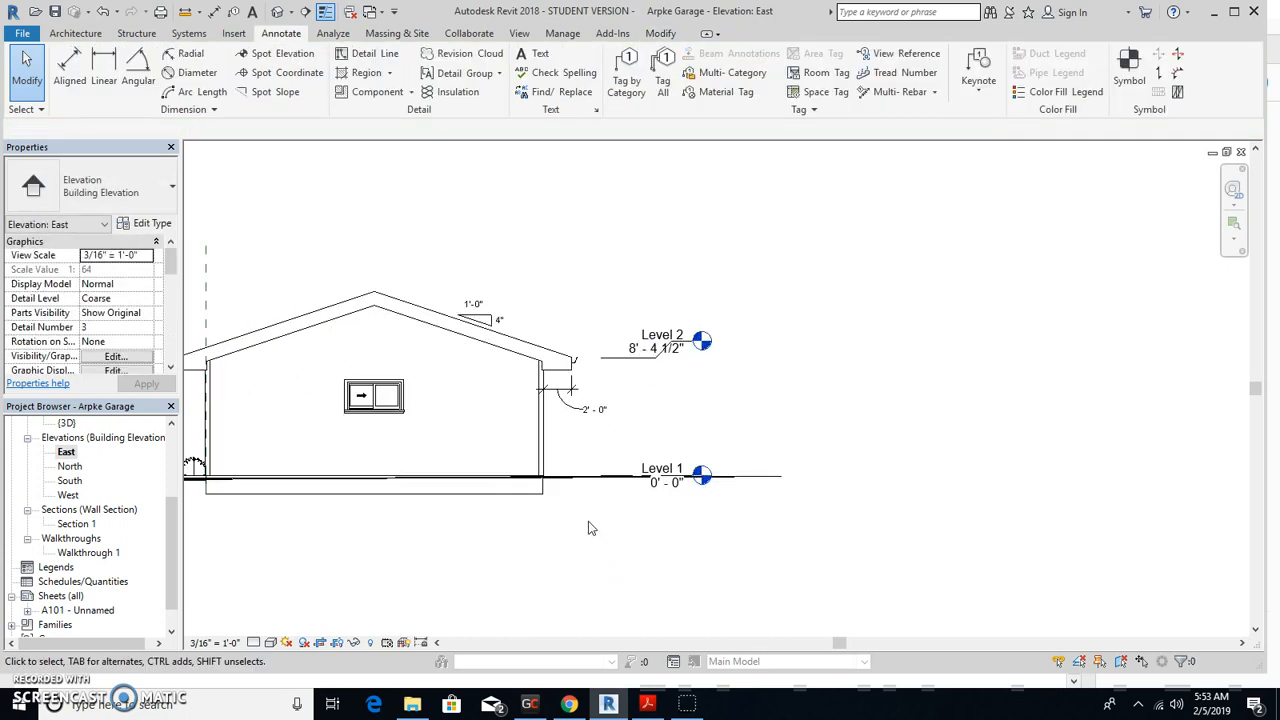
pyautogui.click(668, 347)
pyautogui.moveTo(672, 347)
pyautogui.mouseDown()
pyautogui.moveTo(678, 372)
pyautogui.moveTo(695, 370)
pyautogui.mouseUp()
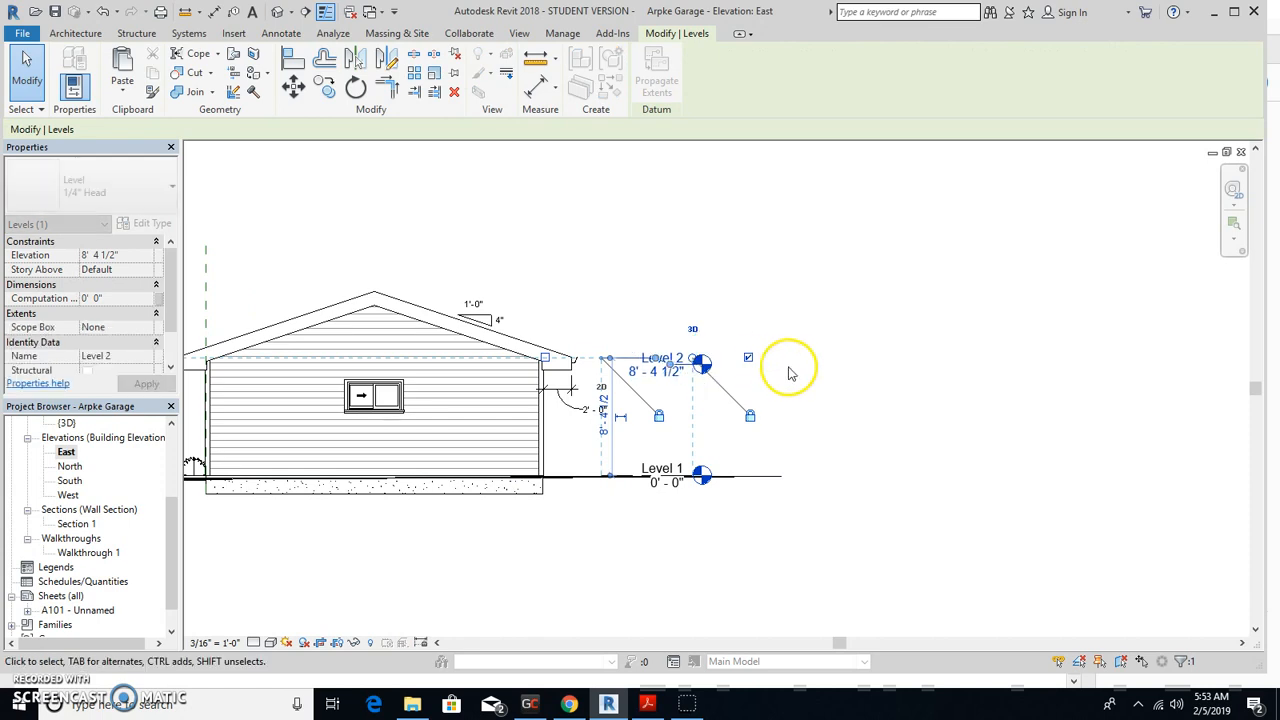
pyautogui.click(835, 370)
pyautogui.click(652, 375)
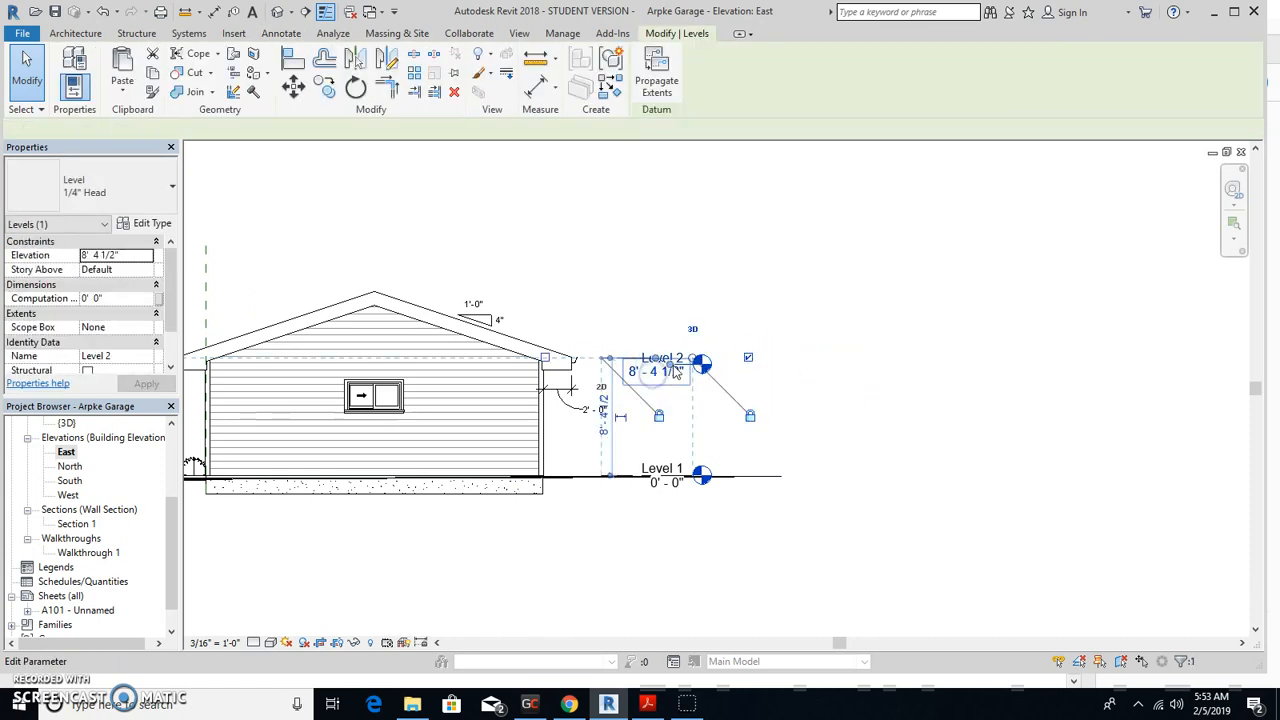
pyautogui.moveTo(671, 340); pyautogui.dragTo(692, 356)
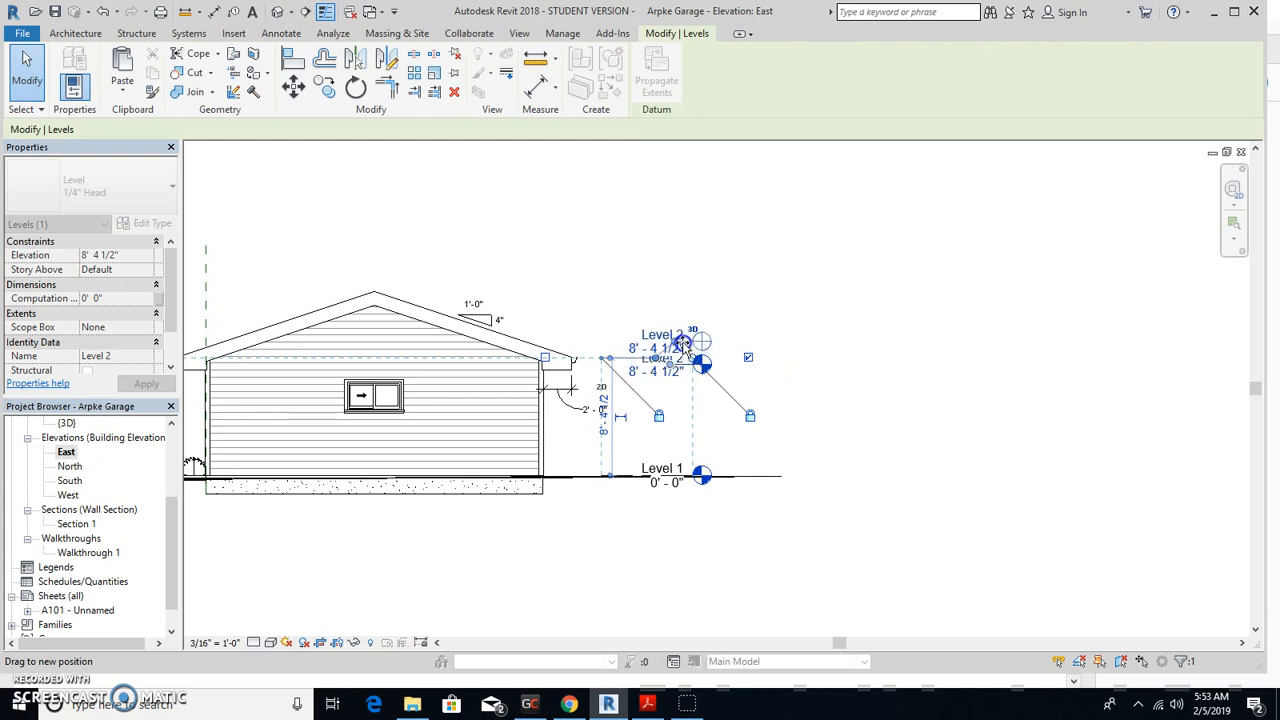
pyautogui.click(759, 366)
pyautogui.scroll(3, 692, 357)
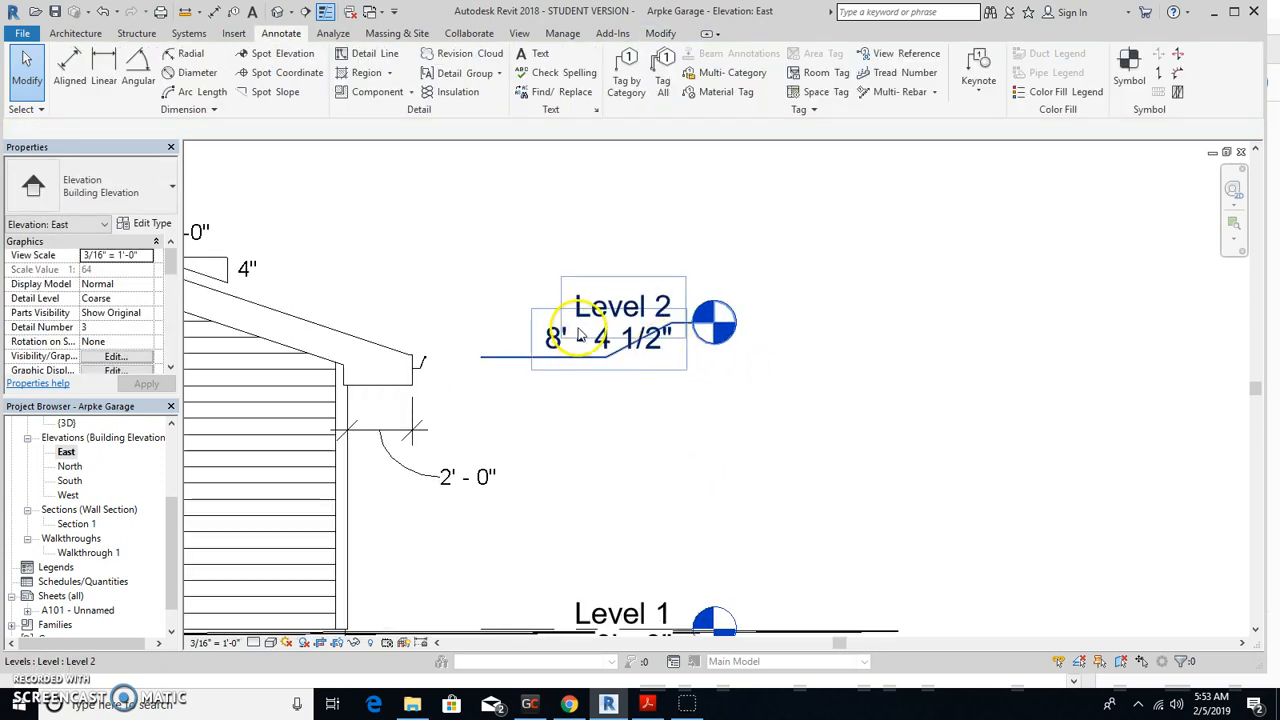
pyautogui.click(576, 328)
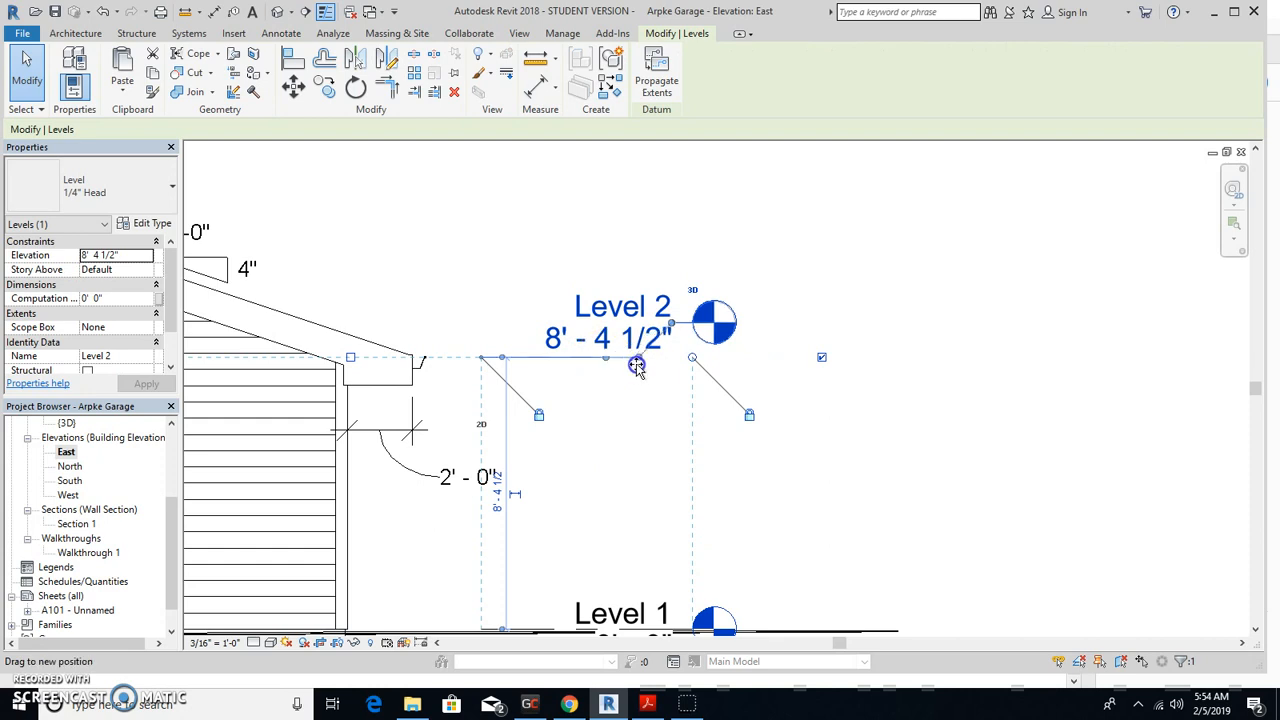
pyautogui.moveTo(665, 371); pyautogui.dragTo(686, 326)
pyautogui.click(829, 386)
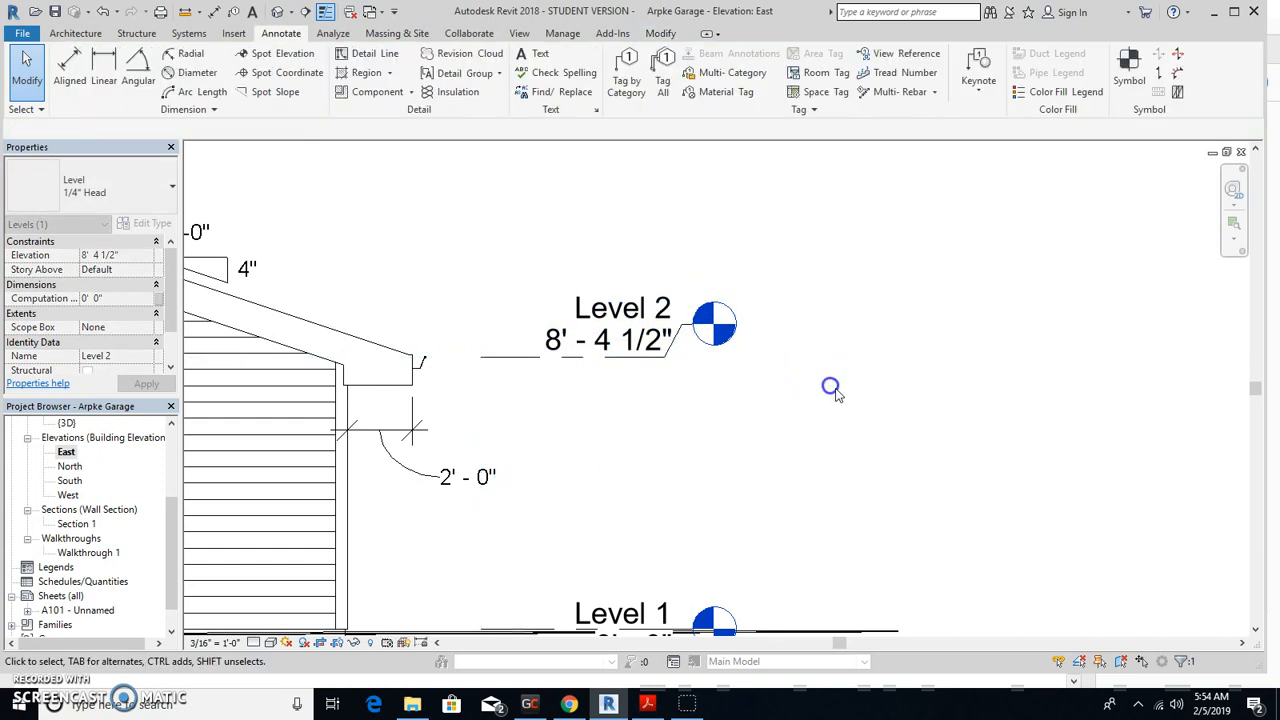
# - Return to sheet A101 and move the East elevation viewport beneath the wall section, matching the side elevation's place in the reference PDF
pyautogui.scroll(-3, 788, 441)
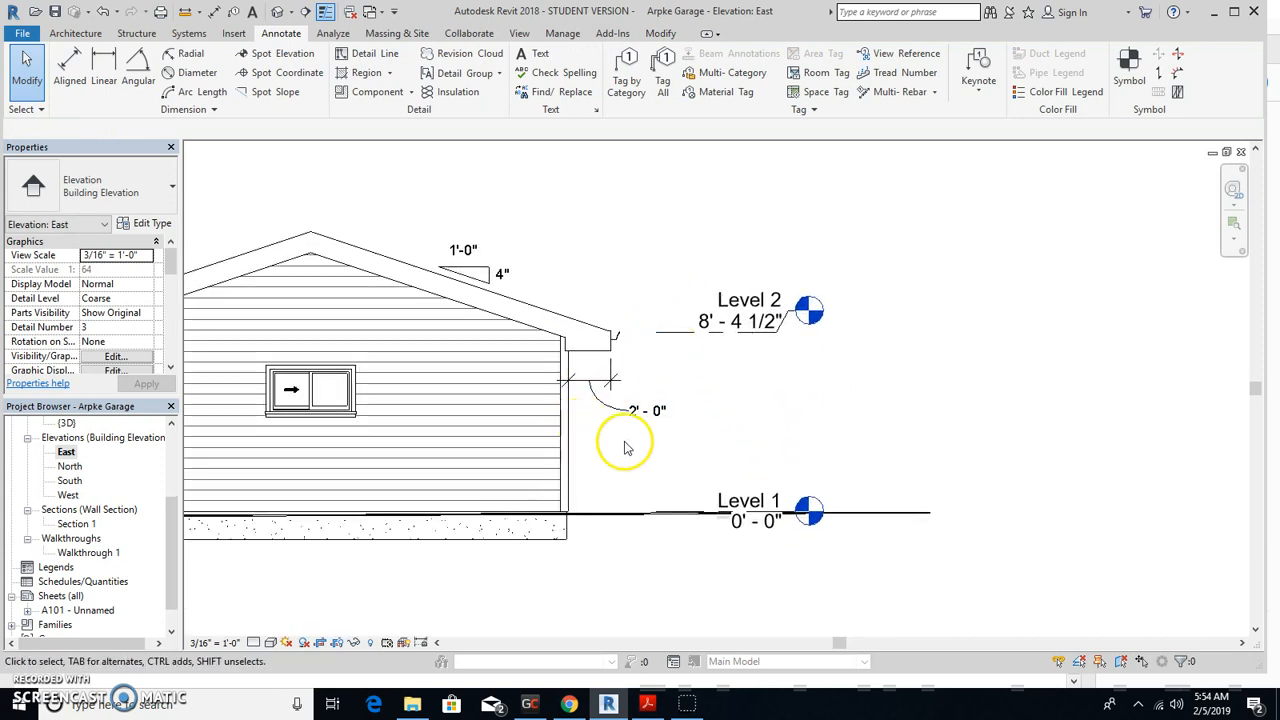
pyautogui.scroll(-2, 618, 438)
pyautogui.moveTo(390, 473); pyautogui.dragTo(631, 443, button='middle')
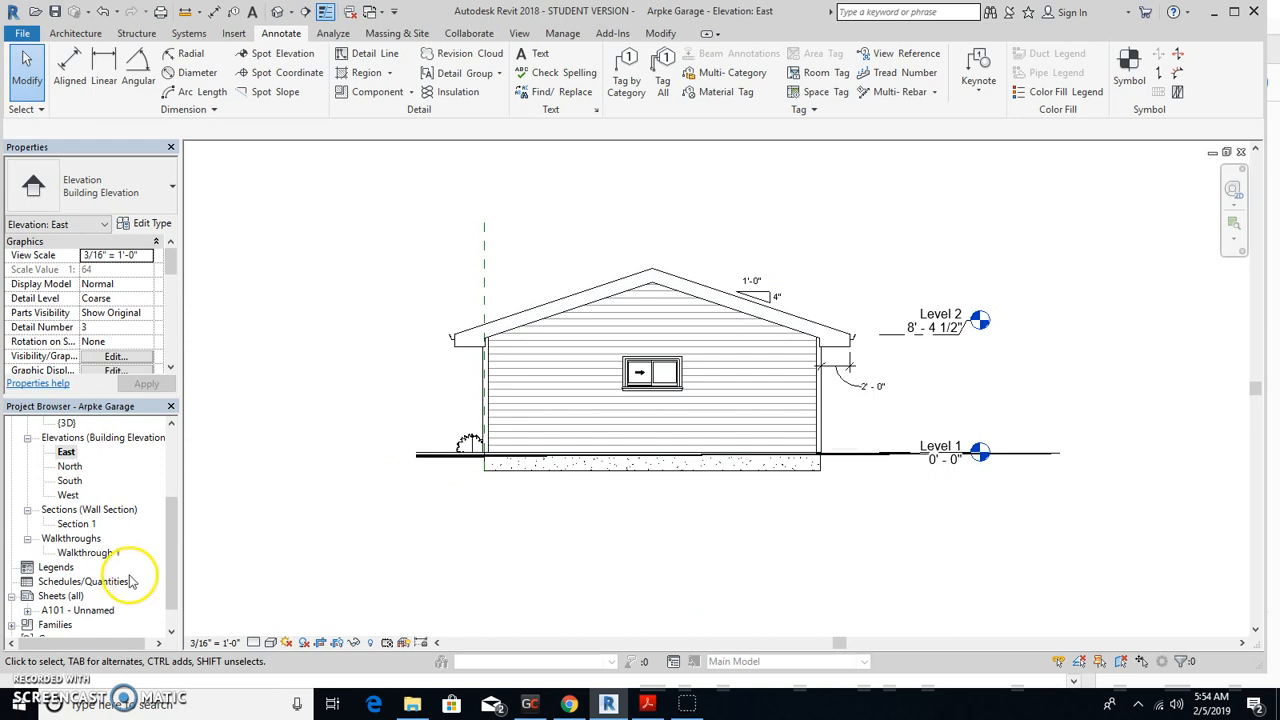
pyautogui.doubleClick(88, 612)
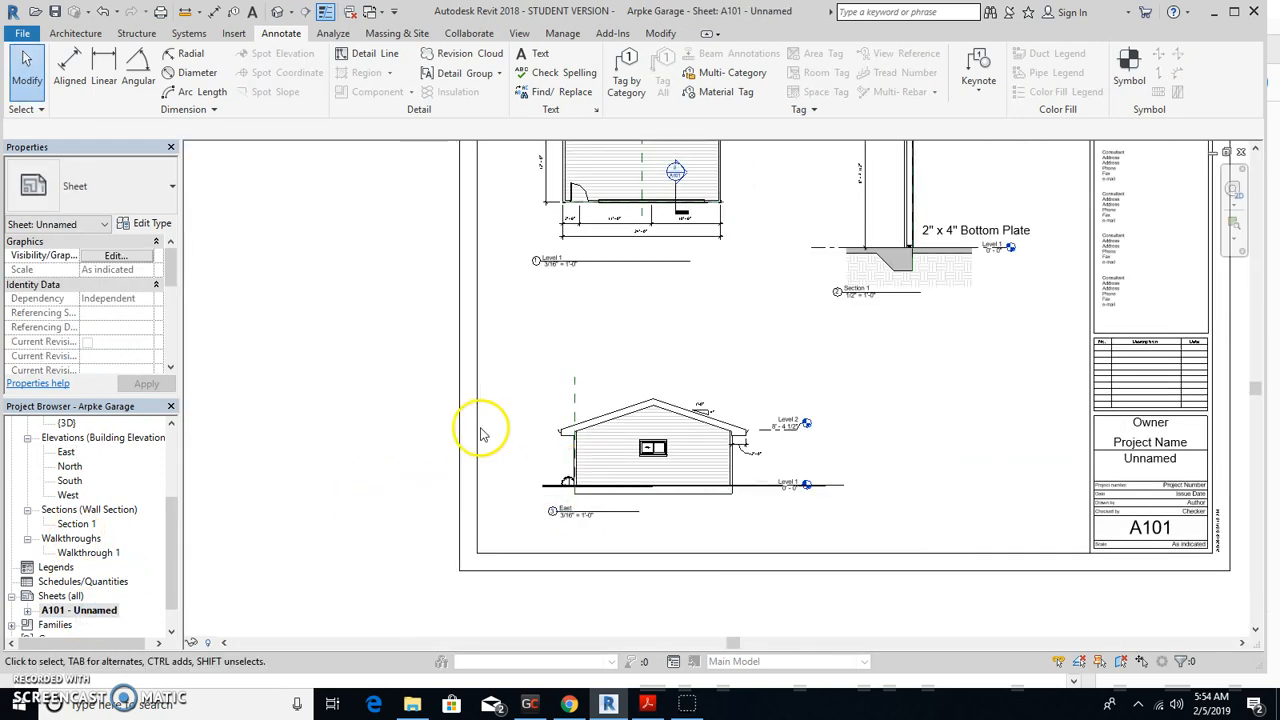
pyautogui.moveTo(480, 432); pyautogui.dragTo(408, 434, button='middle')
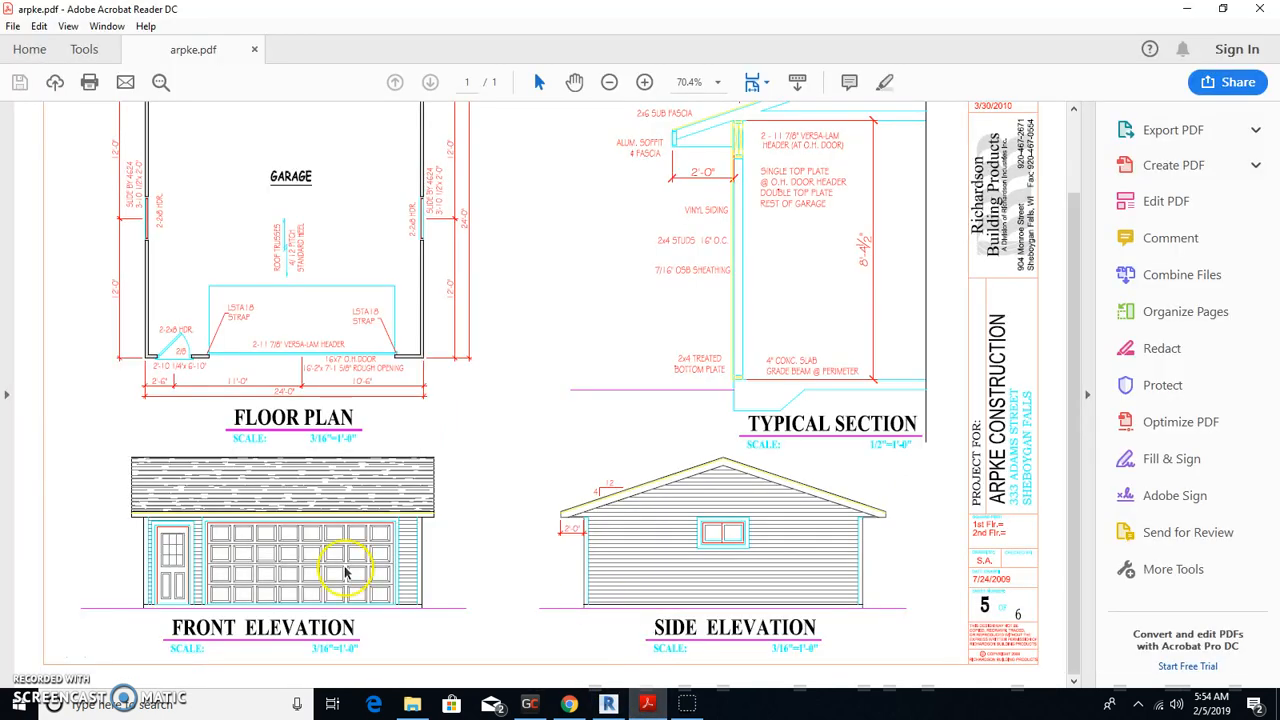
pyautogui.click(607, 706)
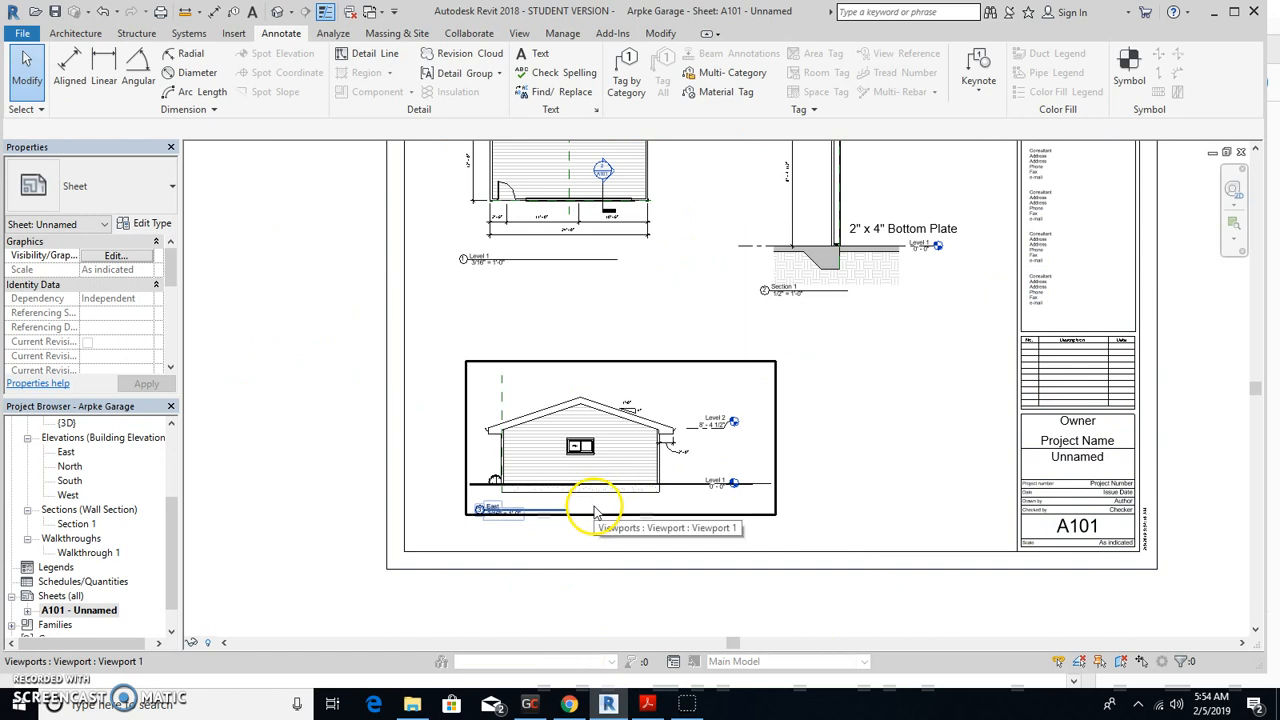
pyautogui.moveTo(592, 516); pyautogui.dragTo(824, 516)
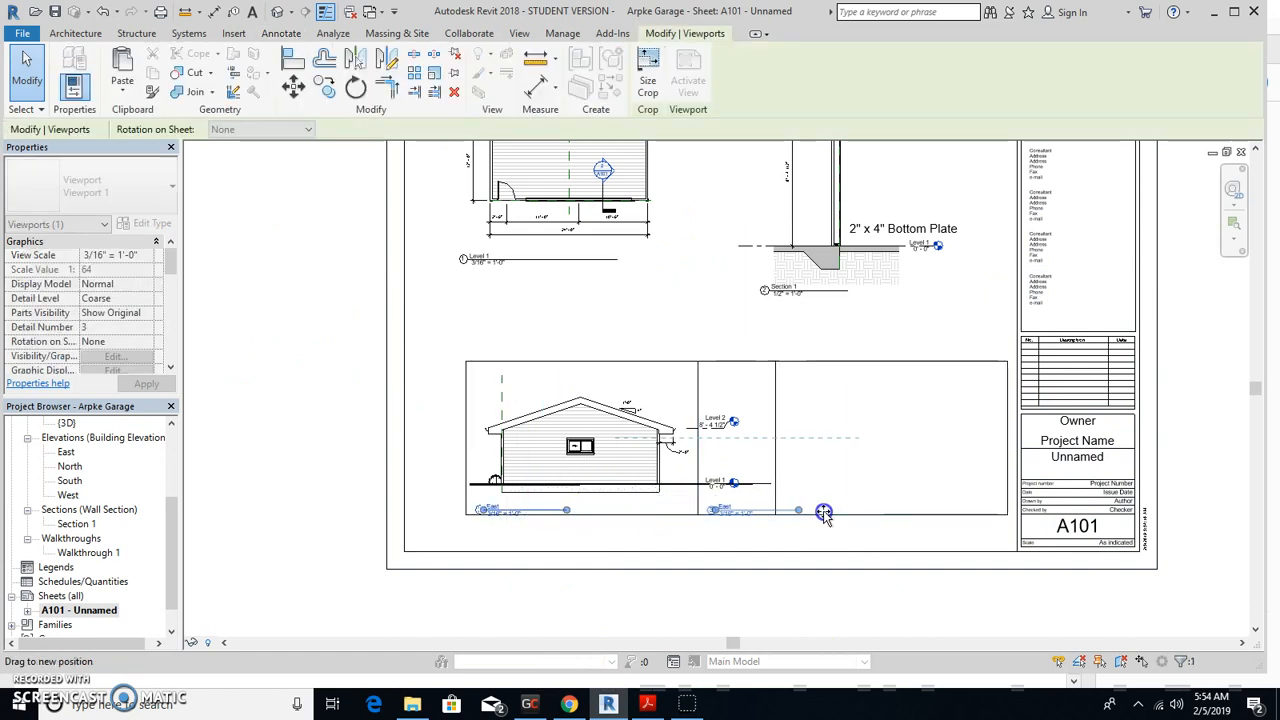
pyautogui.click(848, 615)
# - Inspect the moved East elevation on the sheet, then switch to the reference PDF in Acrobat Reader to compare the elevation layout
pyautogui.scroll(-2, 789, 514)
pyautogui.scroll(3, 820, 495)
pyautogui.scroll(4, 820, 495)
pyautogui.scroll(-4, 414, 277)
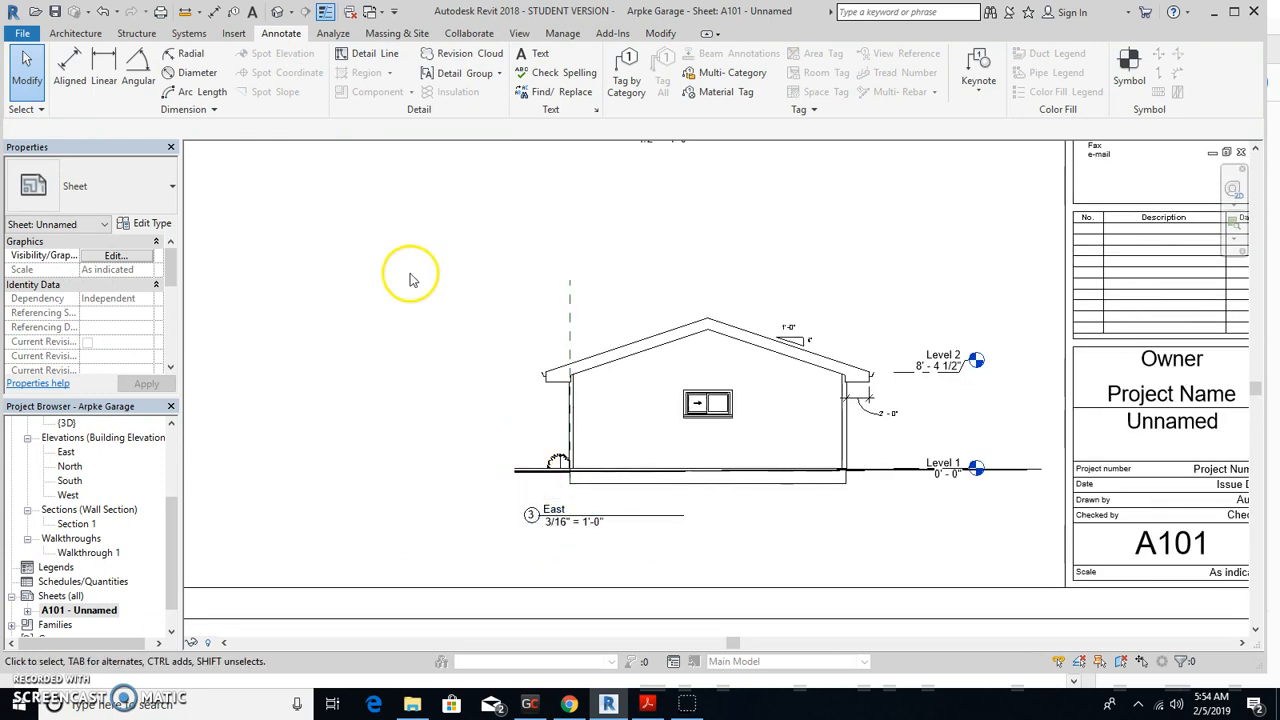
pyautogui.scroll(-1, 260, 385)
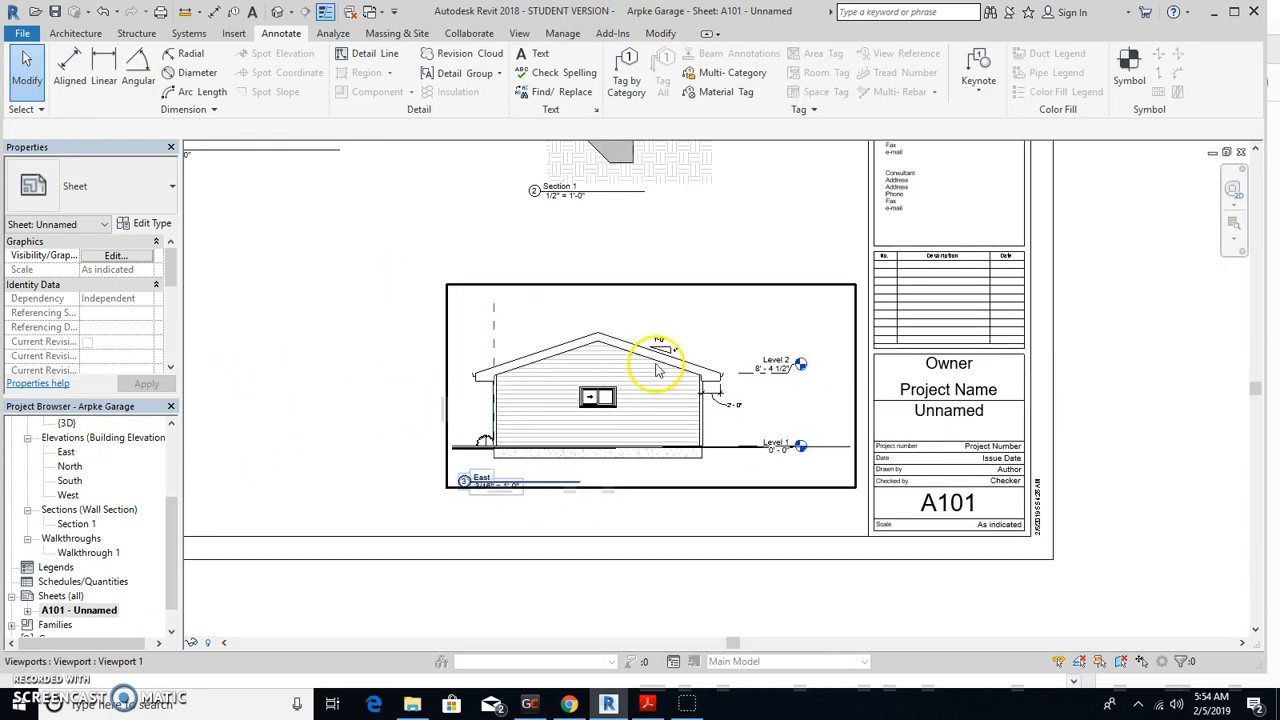
pyautogui.scroll(1, 651, 377)
pyautogui.click(645, 705)
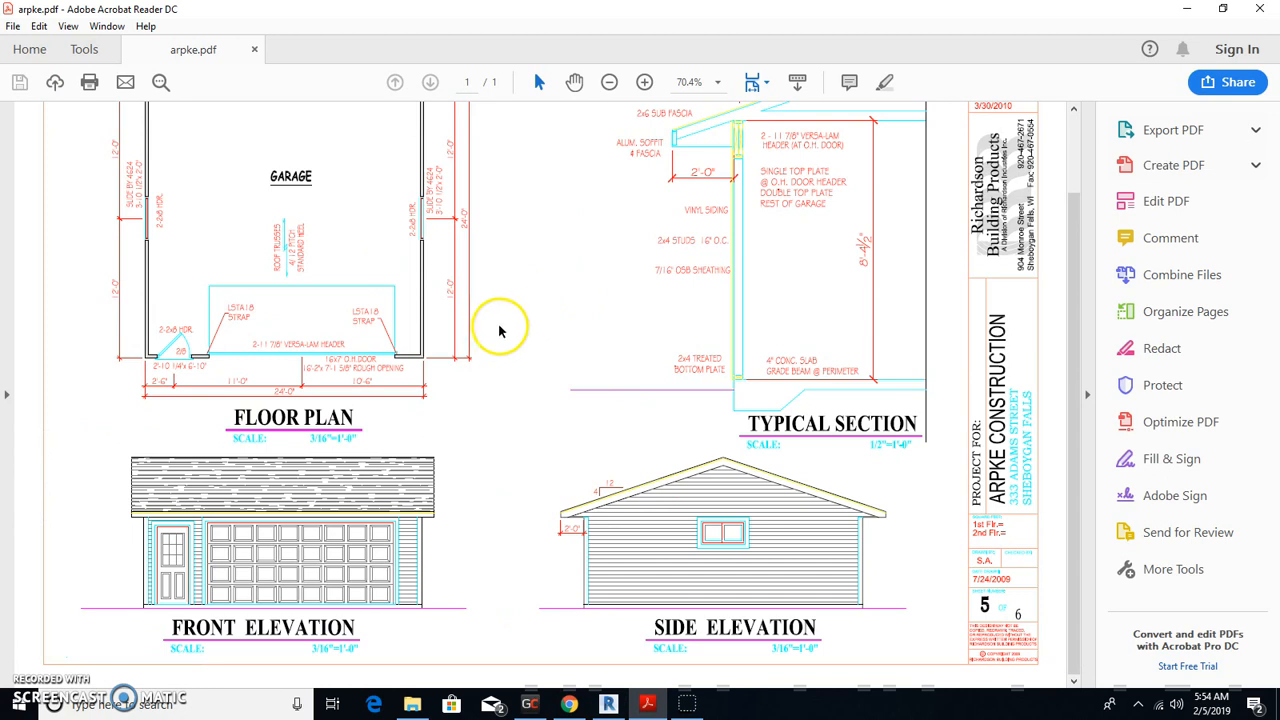